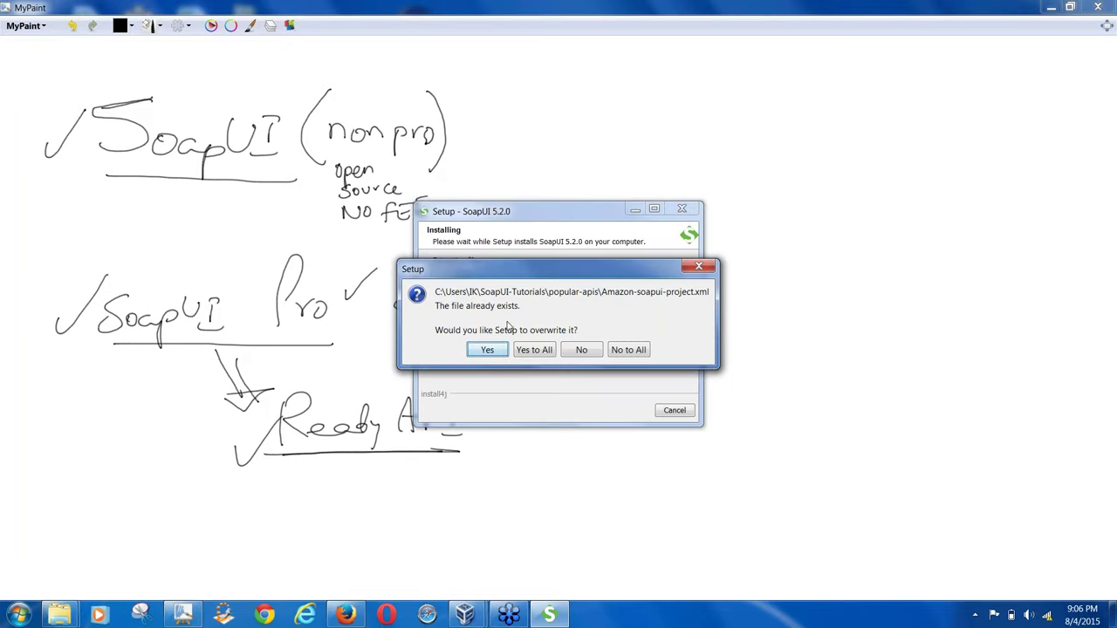
Overwrite all existing files, skip the release notes, and finish setup to launch SoapUI 5.2.0.
left_click(535, 350)
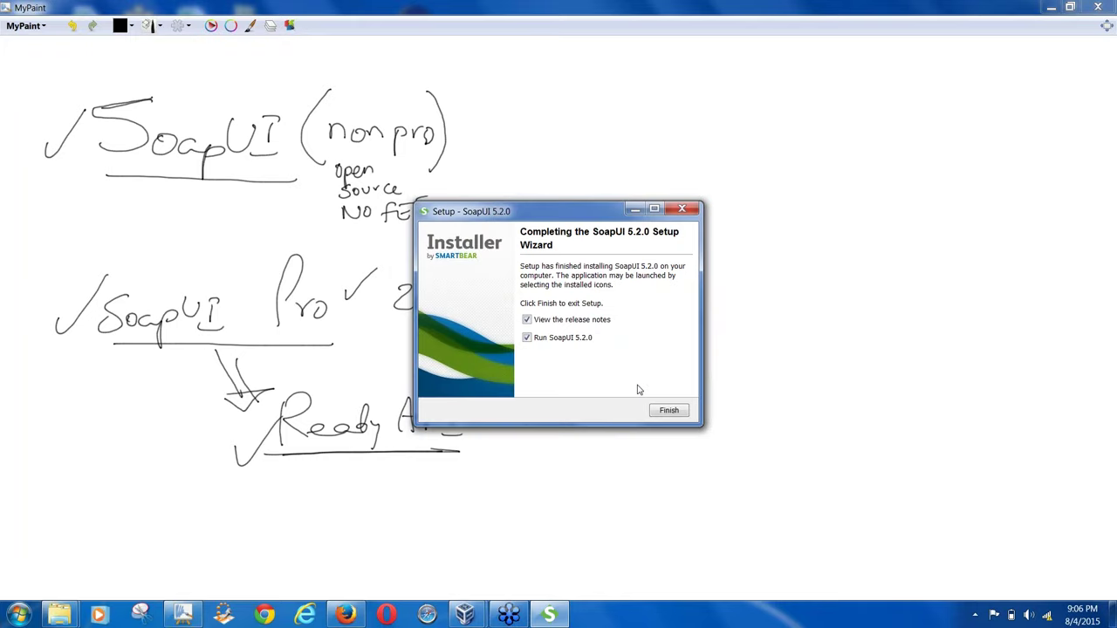
left_click(529, 322)
left_click(667, 412)
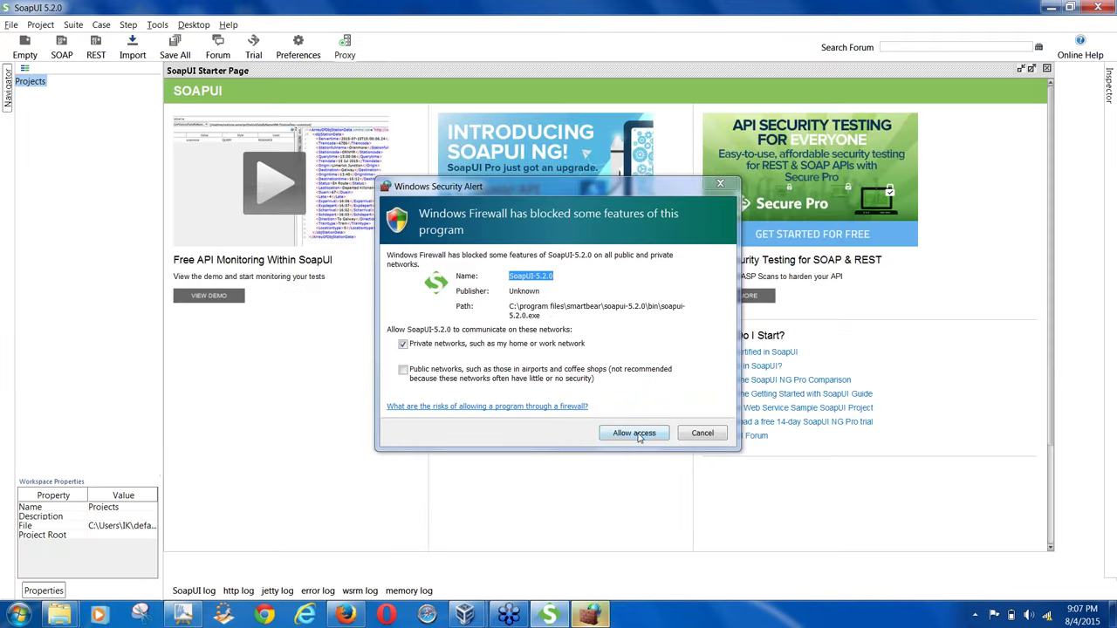
Allow SoapUI through the firewall, then mark the menu bar and toolbar shortcuts with the yellow highlighter.
left_click(644, 433)
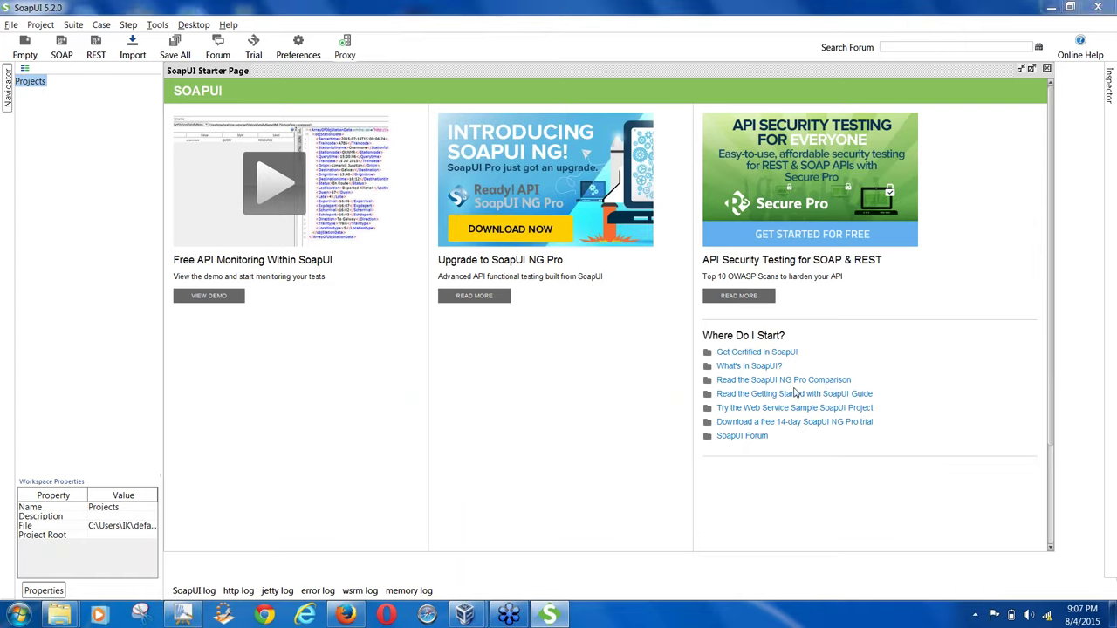
right_click(807, 426)
left_click(828, 399)
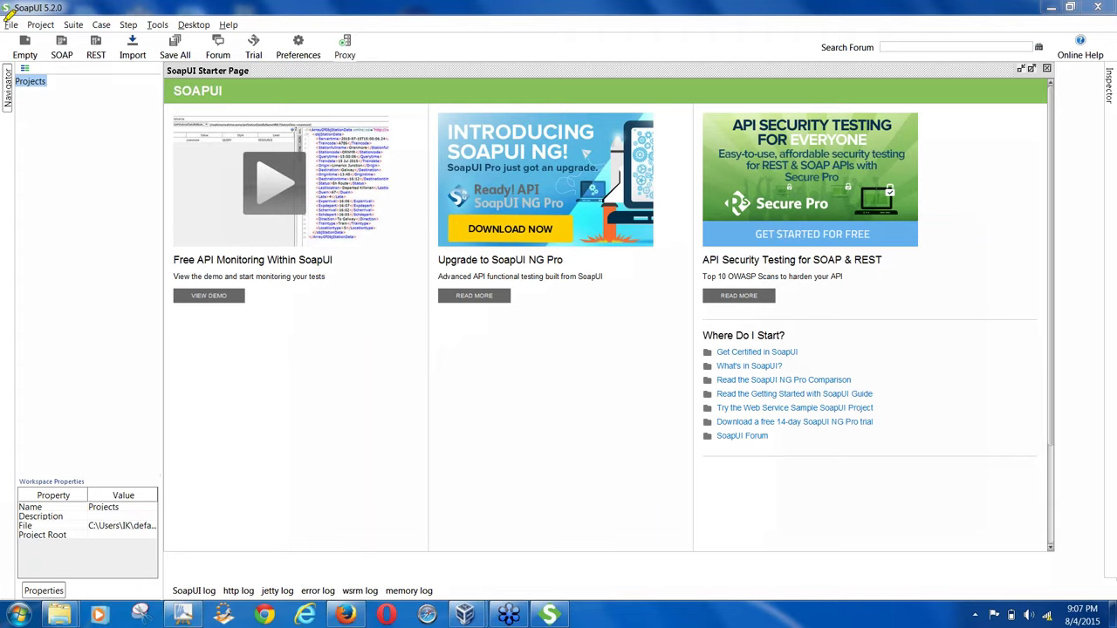
left_click_drag(3, 25, 234, 23)
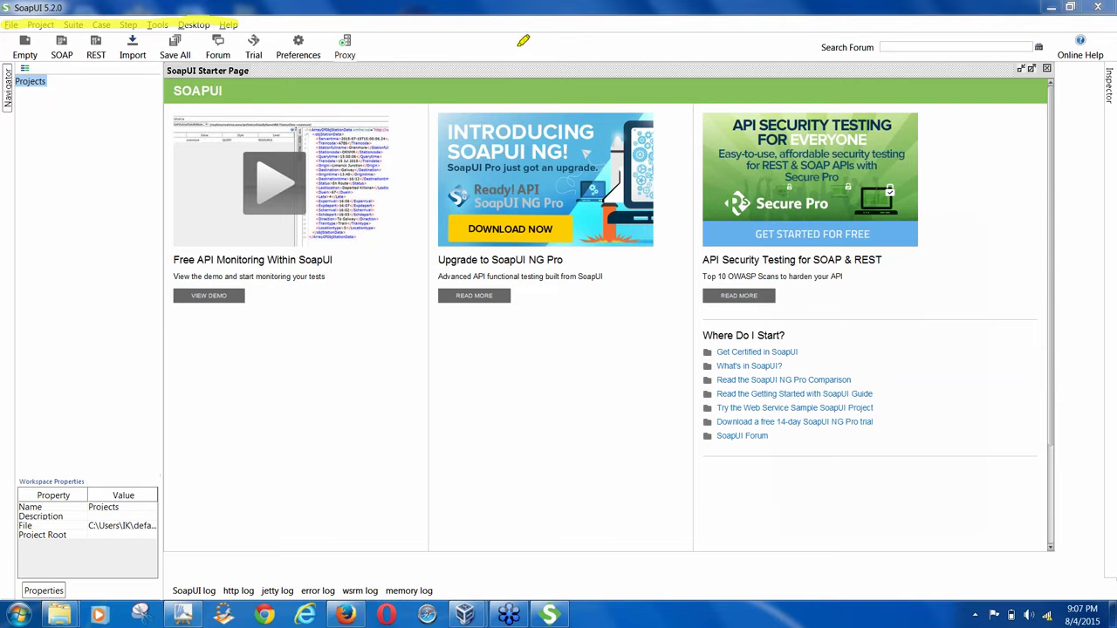
mouse_move(521, 45)
left_mouse_down()
mouse_move(388, 53)
mouse_move(419, 64)
left_mouse_up()
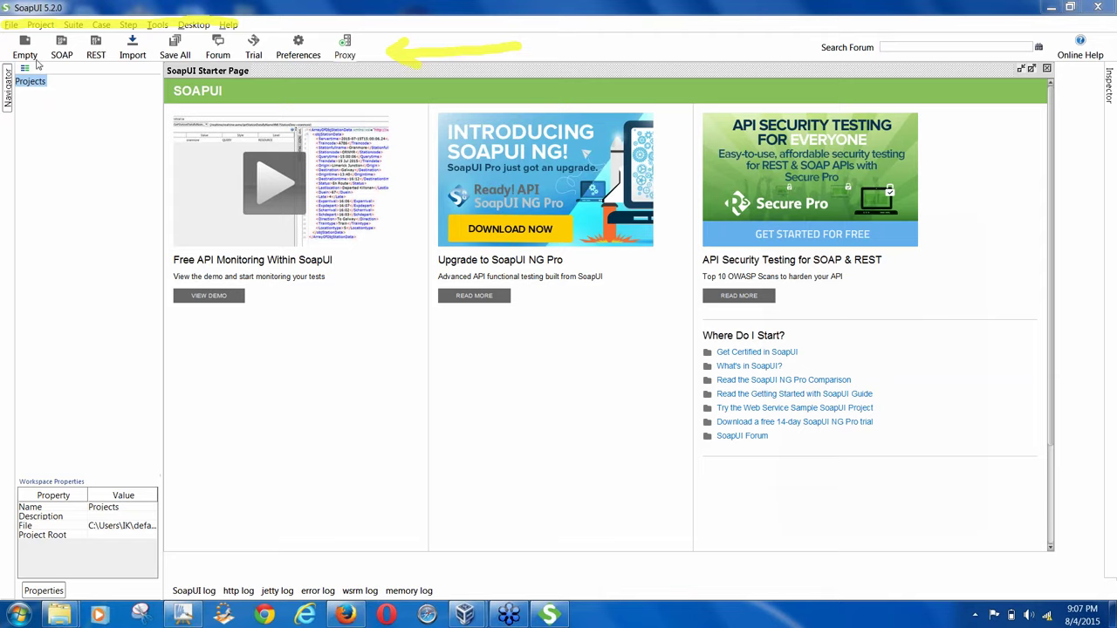
left_click(9, 26)
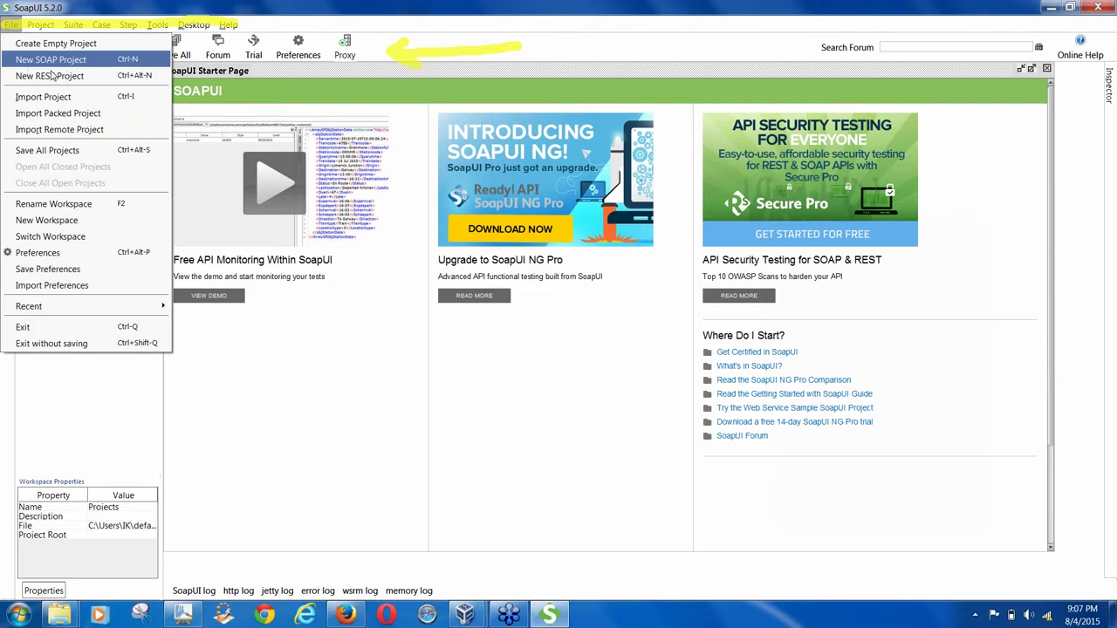
mouse_move(41, 24)
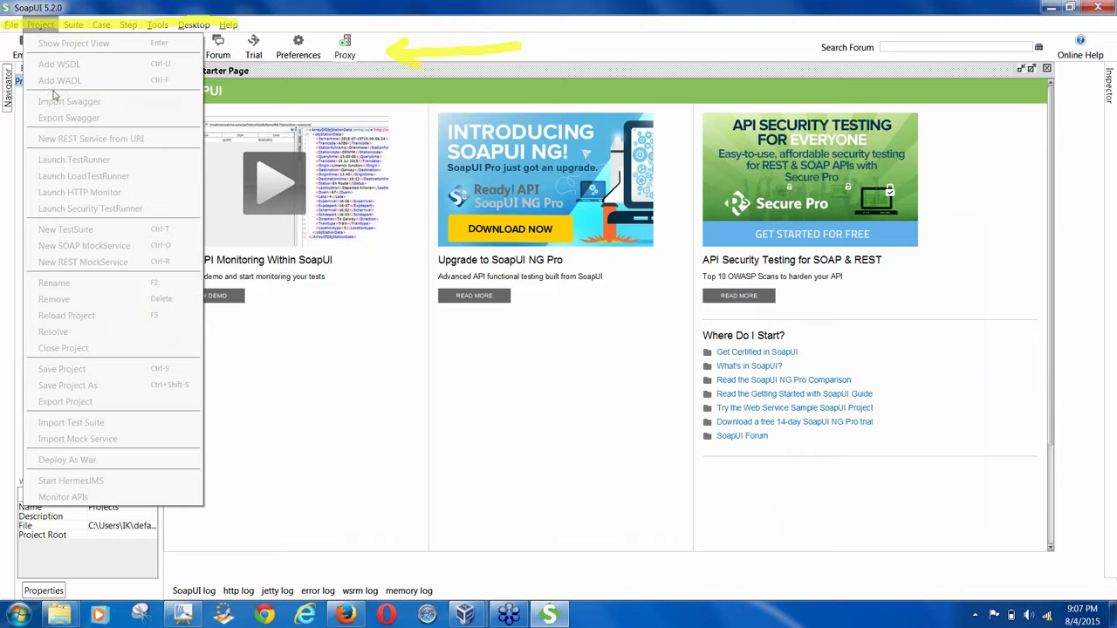
left_click(344, 421)
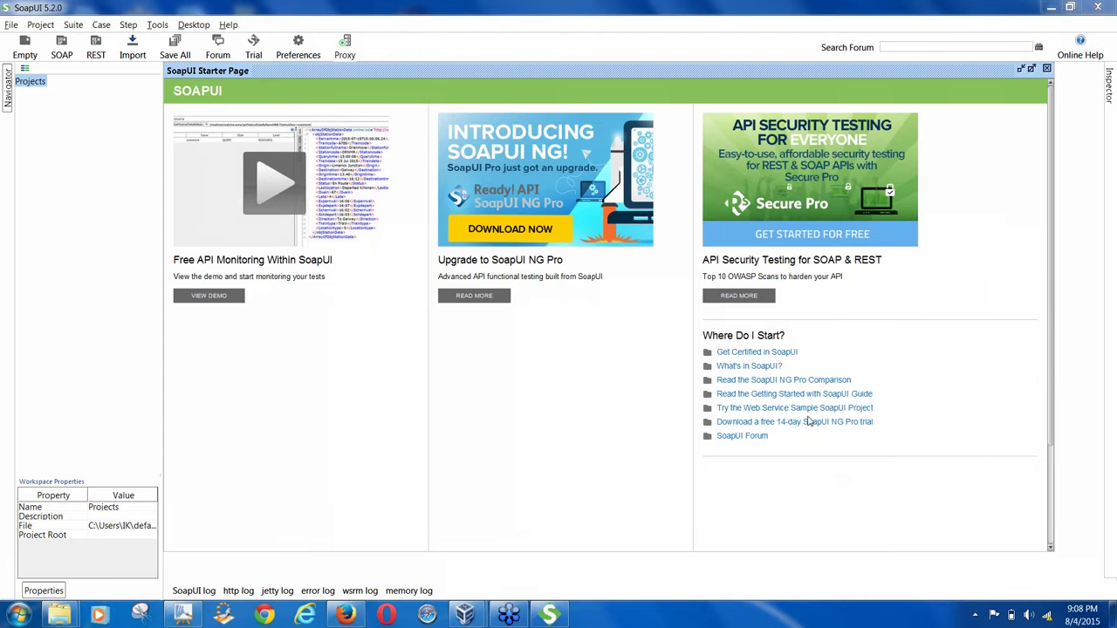
right_click(788, 380)
left_click(850, 421)
mouse_move(68, 168)
left_mouse_down()
mouse_move(64, 242)
mouse_move(90, 234)
left_mouse_up()
mouse_move(373, 276)
left_mouse_down()
mouse_move(451, 396)
mouse_move(648, 267)
mouse_move(432, 323)
left_mouse_up()
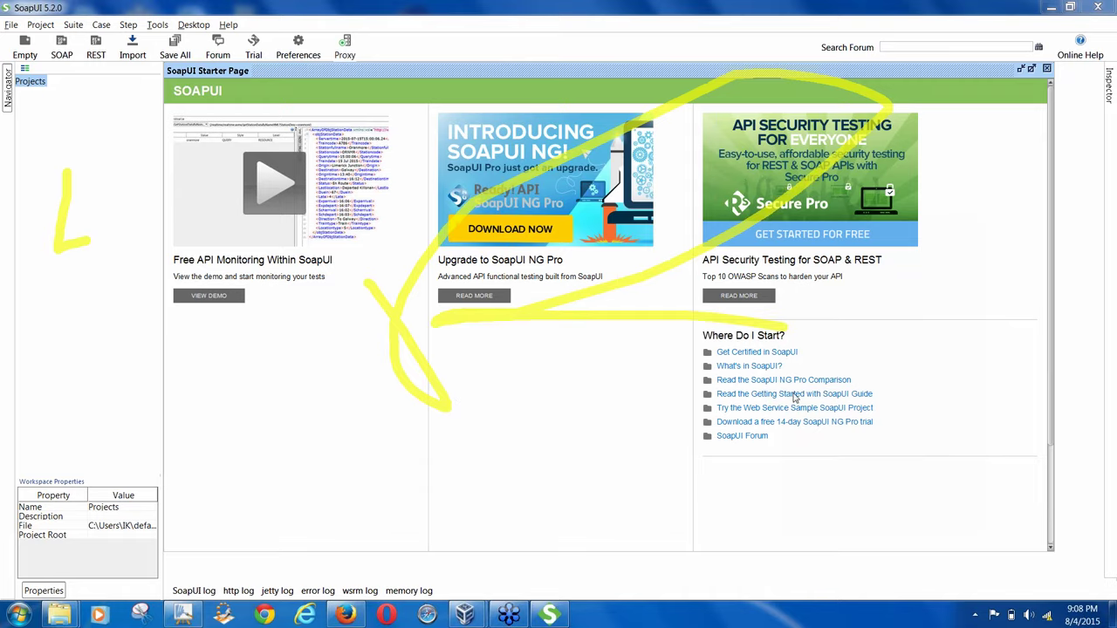
right_click(807, 466)
left_click(809, 465)
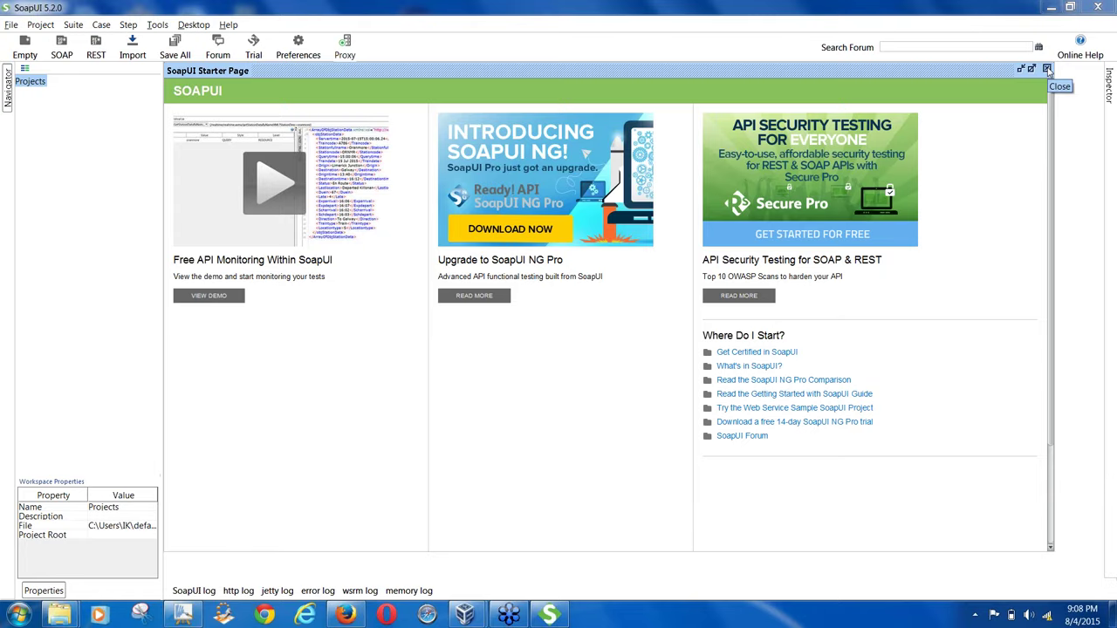
Close the Starter Page and annotate the Projects area with an L, 'TOP' and a circled Workspace Properties.
left_click(1047, 69)
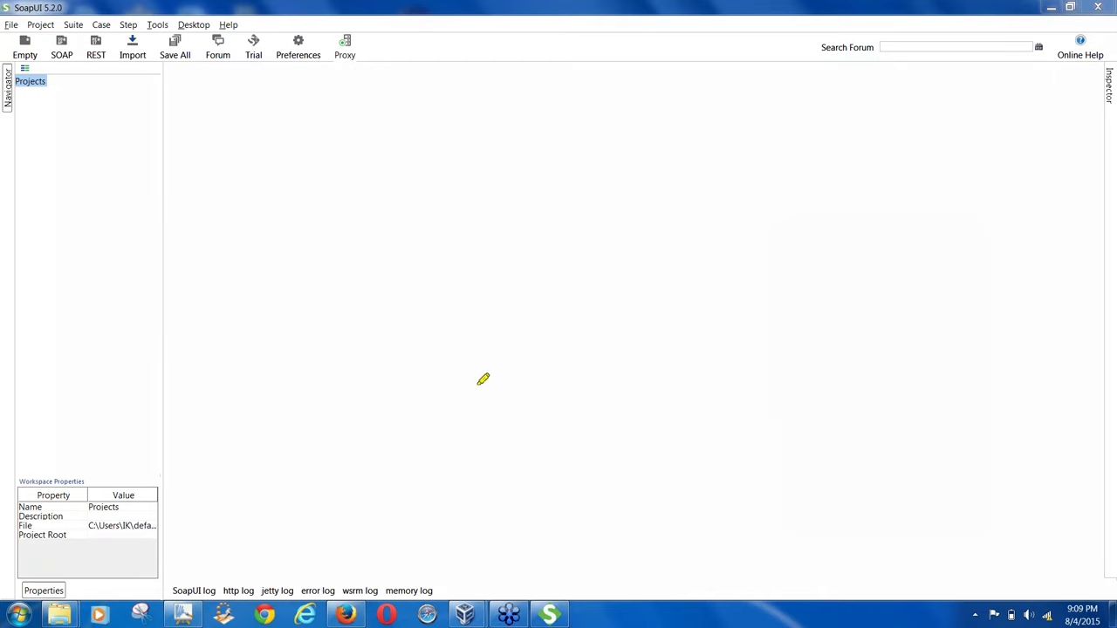
mouse_move(66, 180)
left_mouse_down()
mouse_move(63, 229)
mouse_move(83, 228)
left_mouse_up()
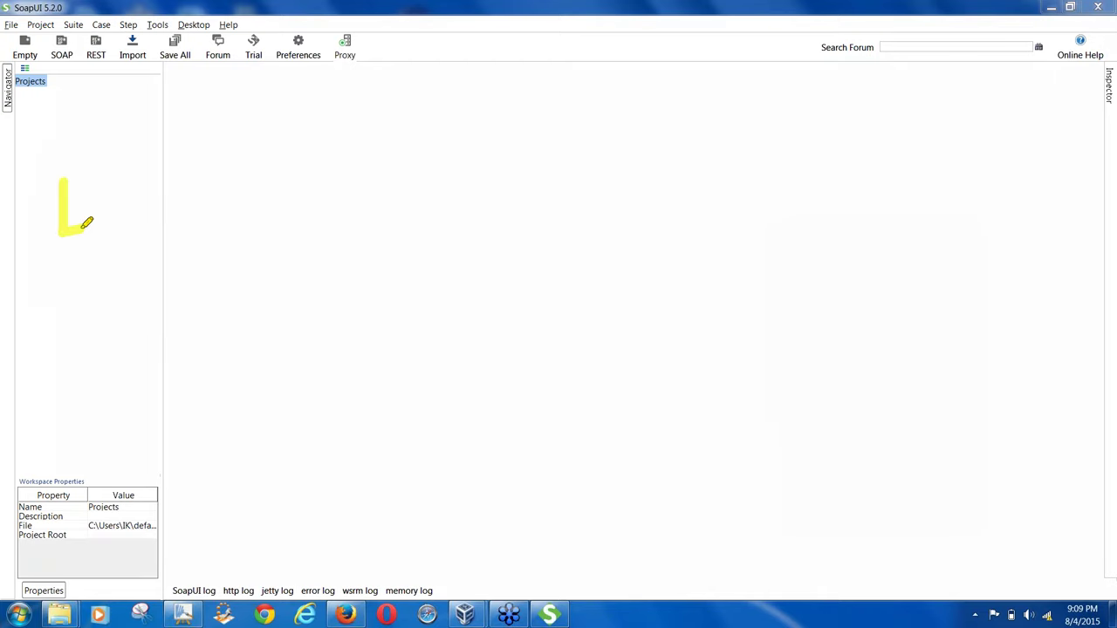
mouse_move(44, 261)
left_mouse_down()
mouse_move(35, 326)
mouse_move(62, 277)
mouse_move(90, 256)
mouse_move(111, 277)
mouse_move(114, 241)
left_mouse_up()
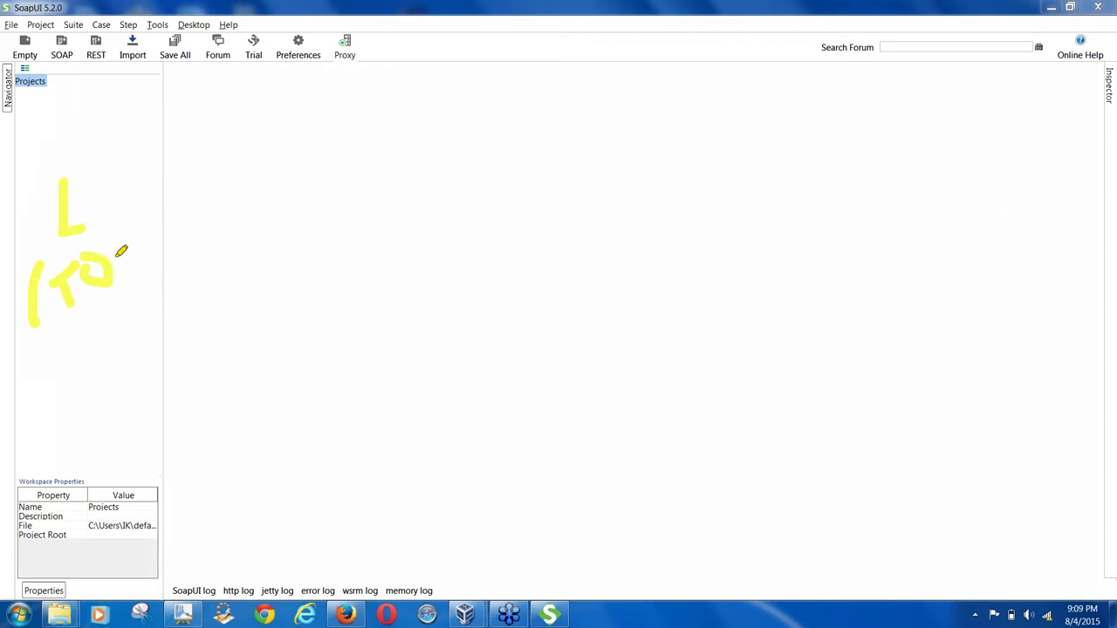
mouse_move(109, 283)
left_mouse_down()
mouse_move(130, 229)
mouse_move(170, 297)
left_mouse_up()
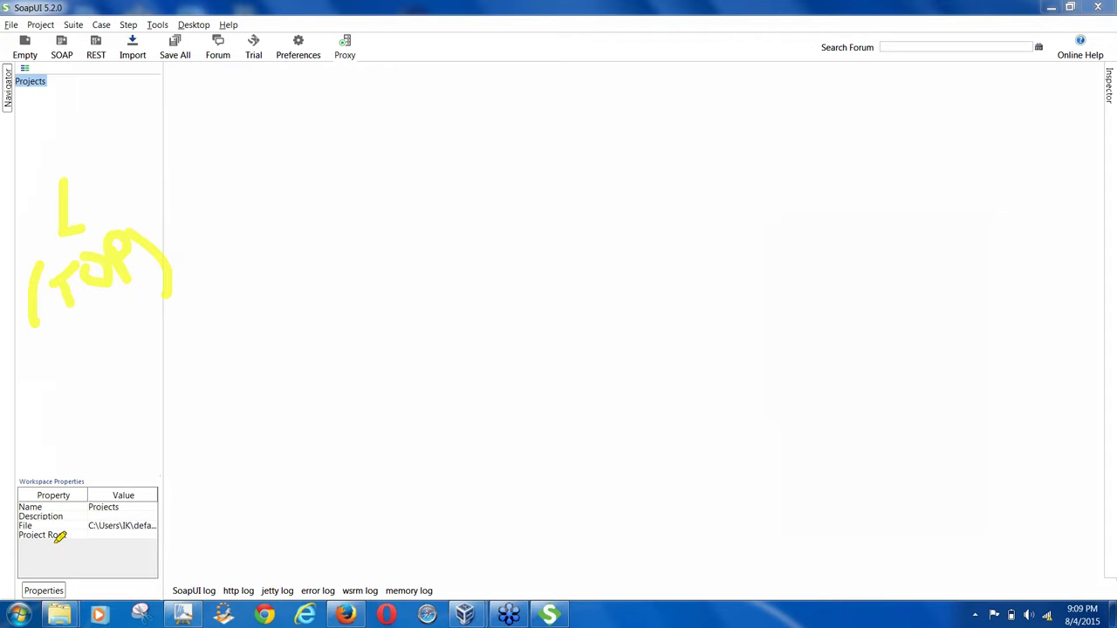
mouse_move(60, 533)
left_mouse_down()
mouse_move(79, 553)
mouse_move(86, 529)
mouse_move(85, 555)
left_mouse_up()
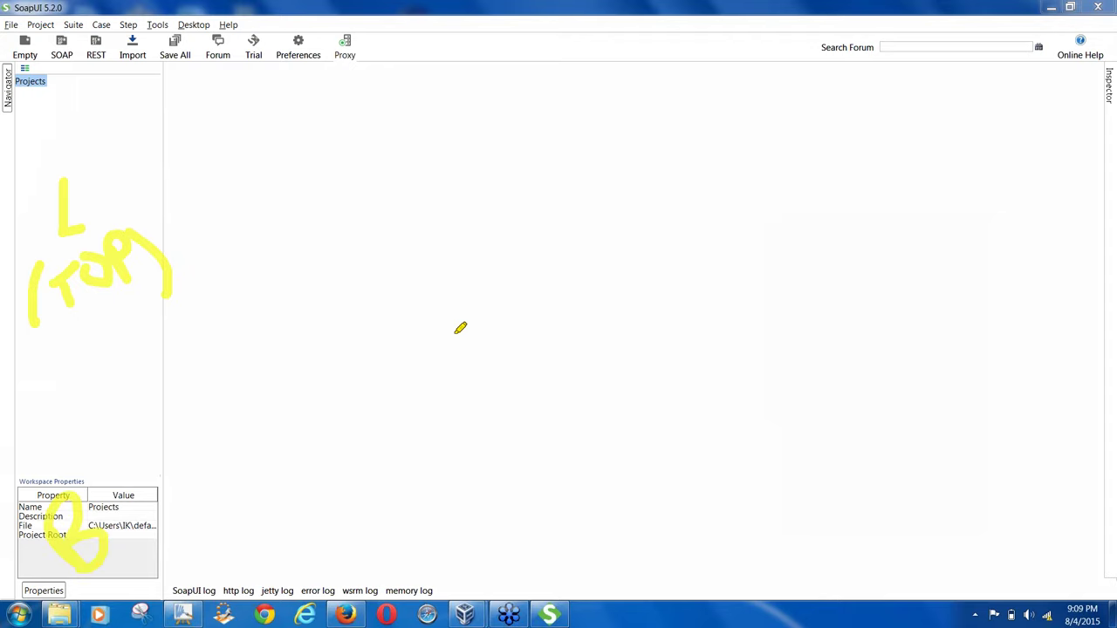
left_click_drag(446, 281, 457, 312)
Clear the annotations, make the Workspace Properties area taller, and bring MyPaint back to the front.
left_click_drag(591, 185, 757, 372)
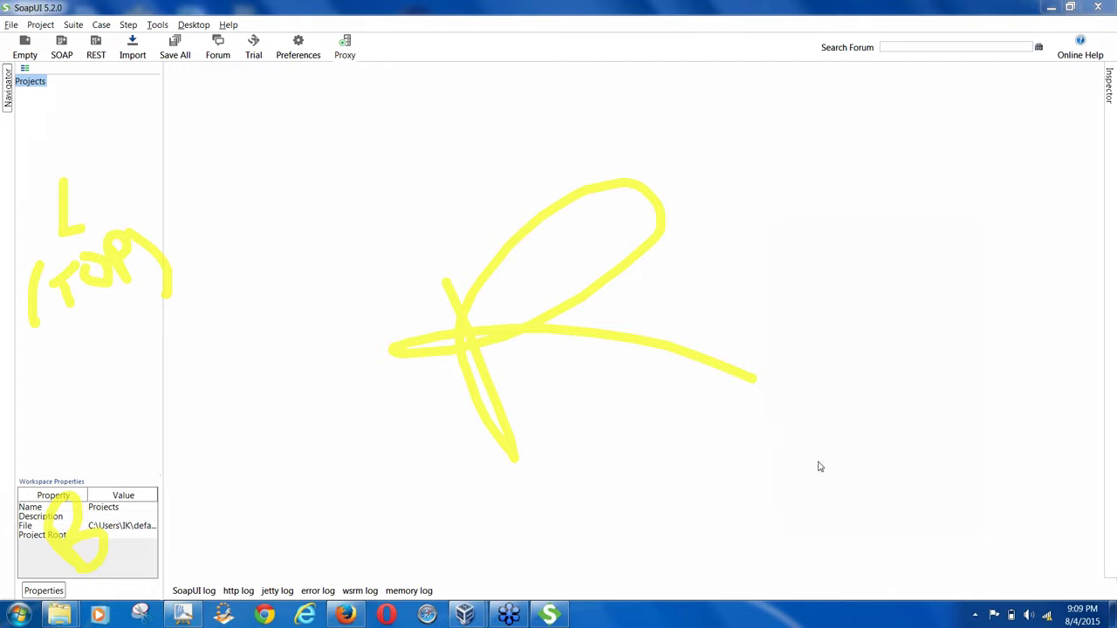
key("Escape")
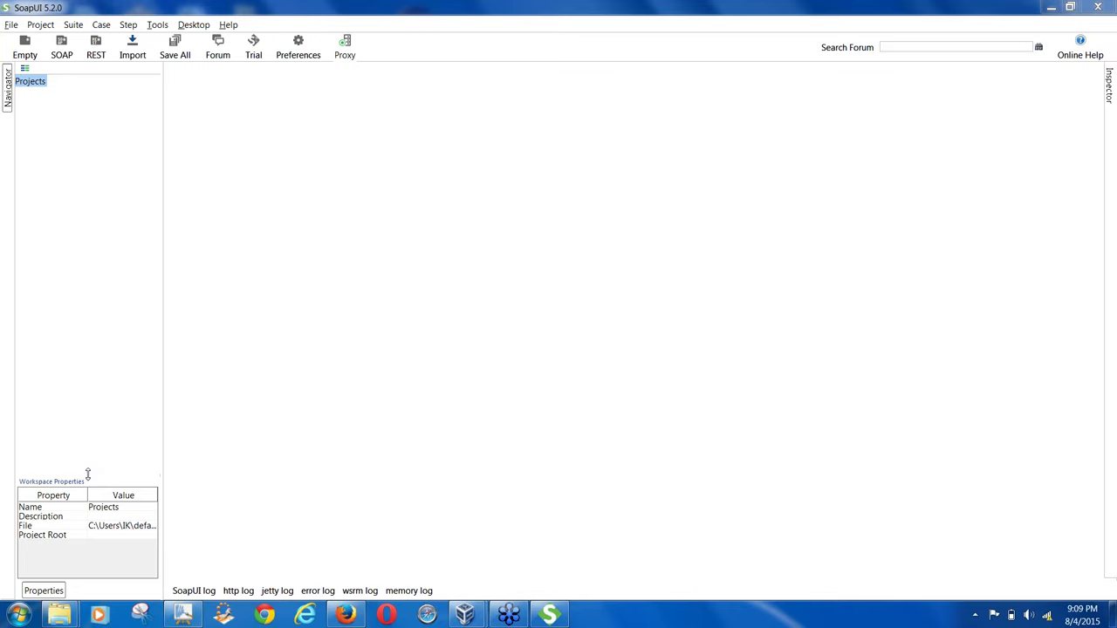
left_click_drag(87, 473, 88, 299)
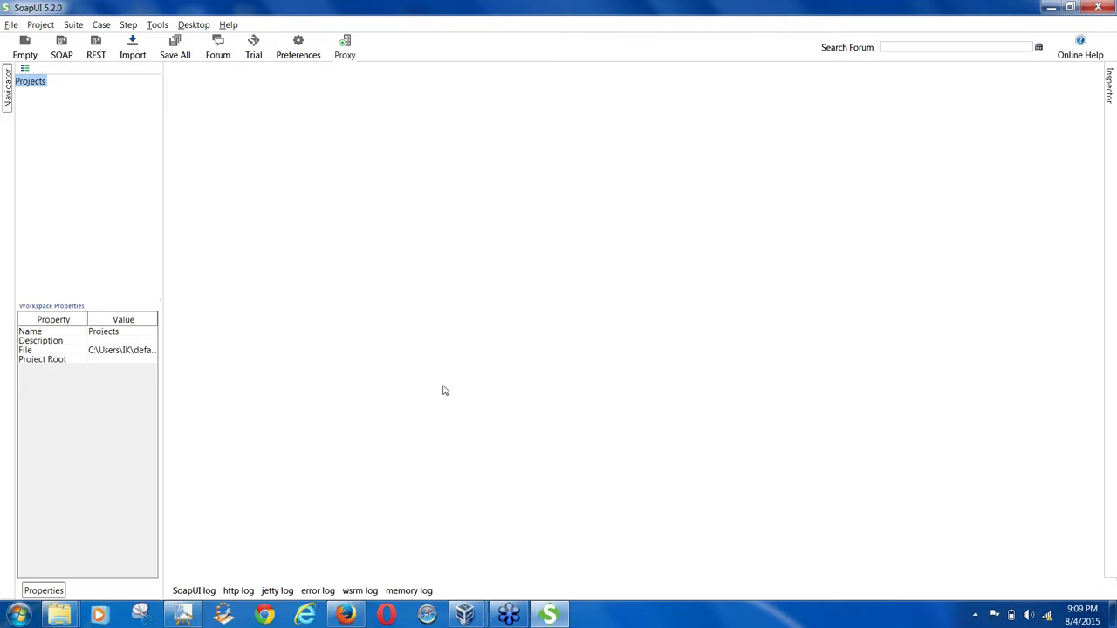
left_click(183, 615)
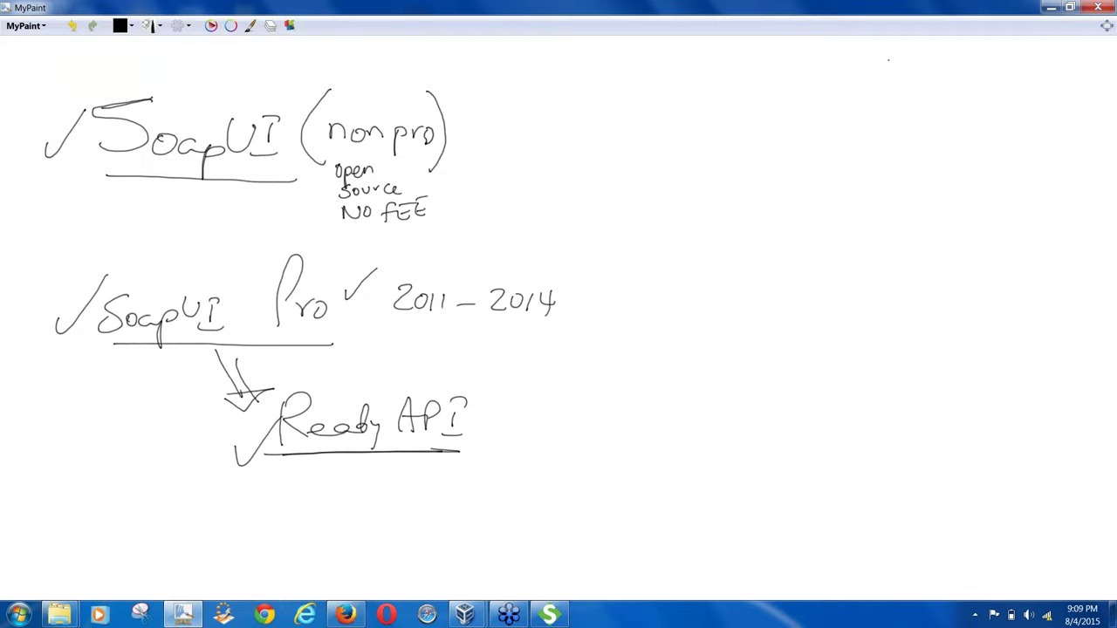
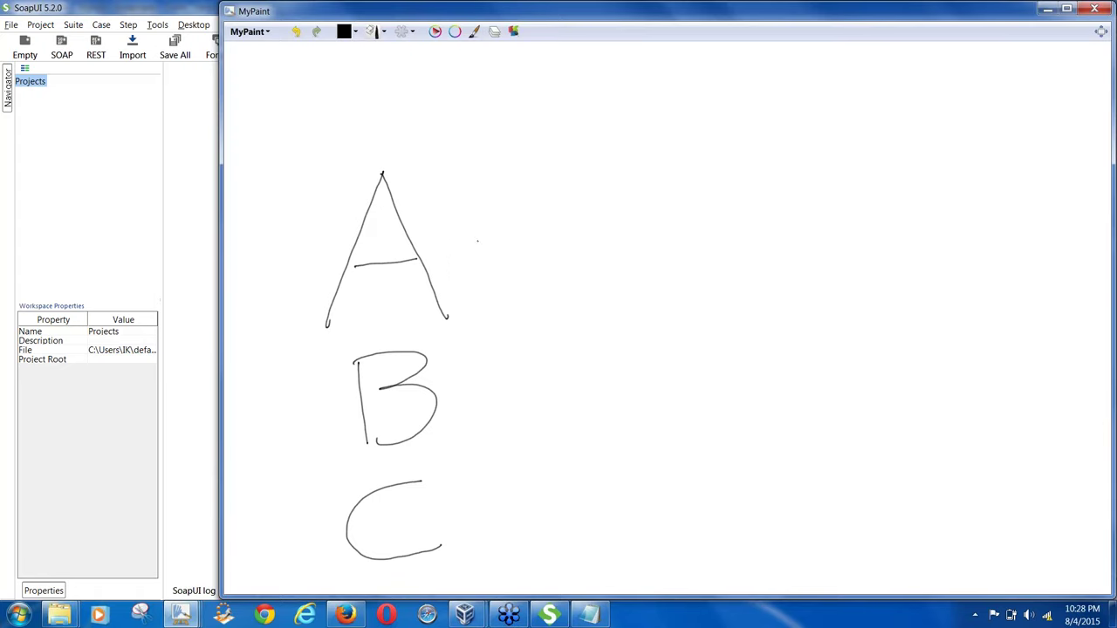
Write 'ddress' after the letter A with the brush to spell Address.
mouse_move(475, 242)
left_mouse_down()
mouse_move(480, 300)
mouse_move(506, 300)
left_mouse_up()
mouse_move(502, 284)
left_mouse_down()
mouse_move(506, 297)
mouse_move(524, 282)
left_mouse_up()
left_click_drag(526, 287, 541, 293)
mouse_move(553, 274)
left_mouse_down()
mouse_move(545, 294)
mouse_move(557, 296)
left_mouse_up()
left_click(501, 367)
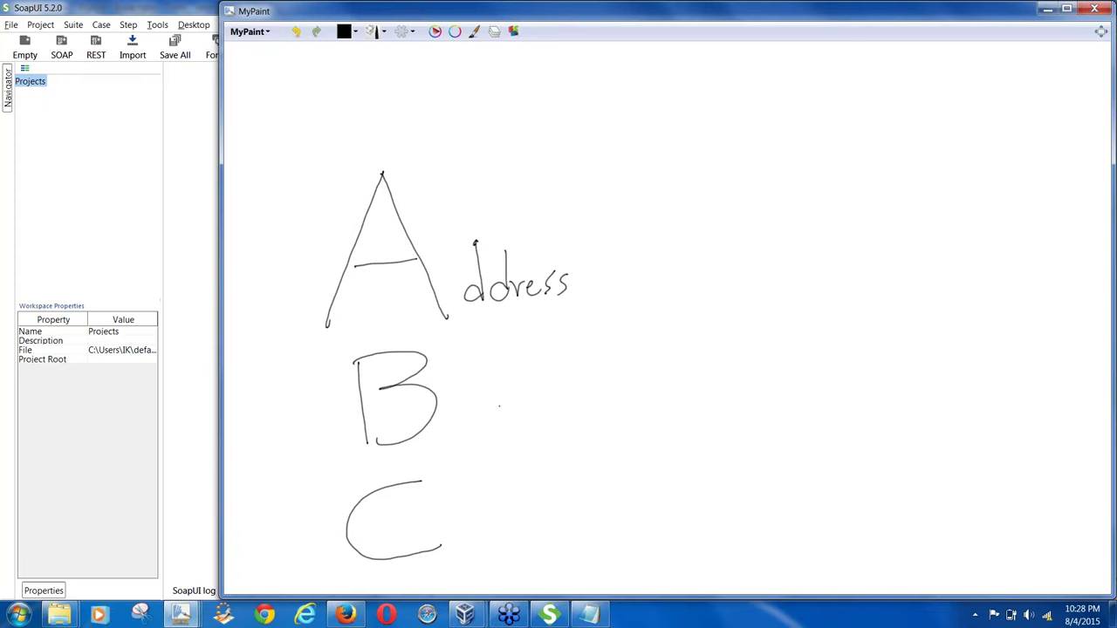
Write 'inding' after the letter B to spell Binding.
left_click_drag(449, 405, 450, 431)
mouse_move(457, 428)
left_mouse_down()
mouse_move(465, 415)
mouse_move(475, 424)
left_mouse_up()
left_click_drag(489, 373, 492, 419)
left_click_drag(496, 410, 483, 419)
mouse_move(504, 407)
left_mouse_down()
mouse_move(506, 421)
mouse_move(527, 408)
mouse_move(535, 419)
left_mouse_up()
left_click_drag(548, 403, 543, 454)
left_click(479, 503)
Write 'ontract' after C to spell Contract, then draw a box around the A.
mouse_move(452, 525)
left_mouse_down()
mouse_move(446, 546)
mouse_move(478, 537)
left_mouse_up()
mouse_move(483, 504)
left_mouse_down()
mouse_move(487, 540)
mouse_move(511, 539)
left_mouse_up()
left_click_drag(513, 536, 536, 543)
left_click_drag(553, 510, 550, 541)
left_click_drag(543, 525, 567, 511)
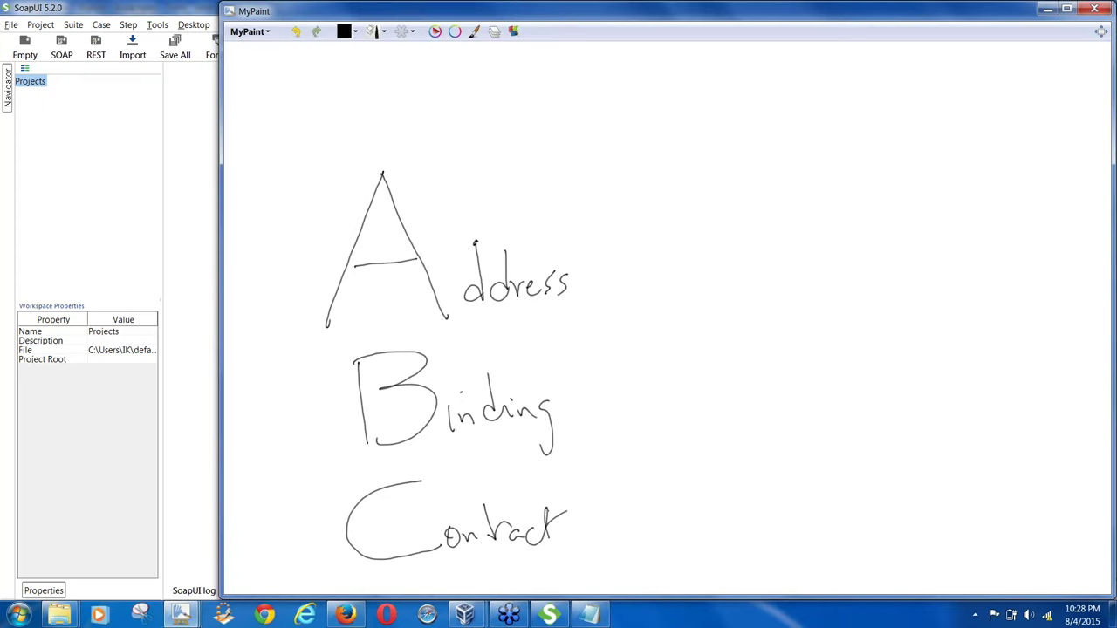
mouse_move(417, 143)
left_mouse_down()
mouse_move(346, 148)
mouse_move(336, 297)
mouse_move(439, 288)
mouse_move(427, 145)
left_mouse_up()
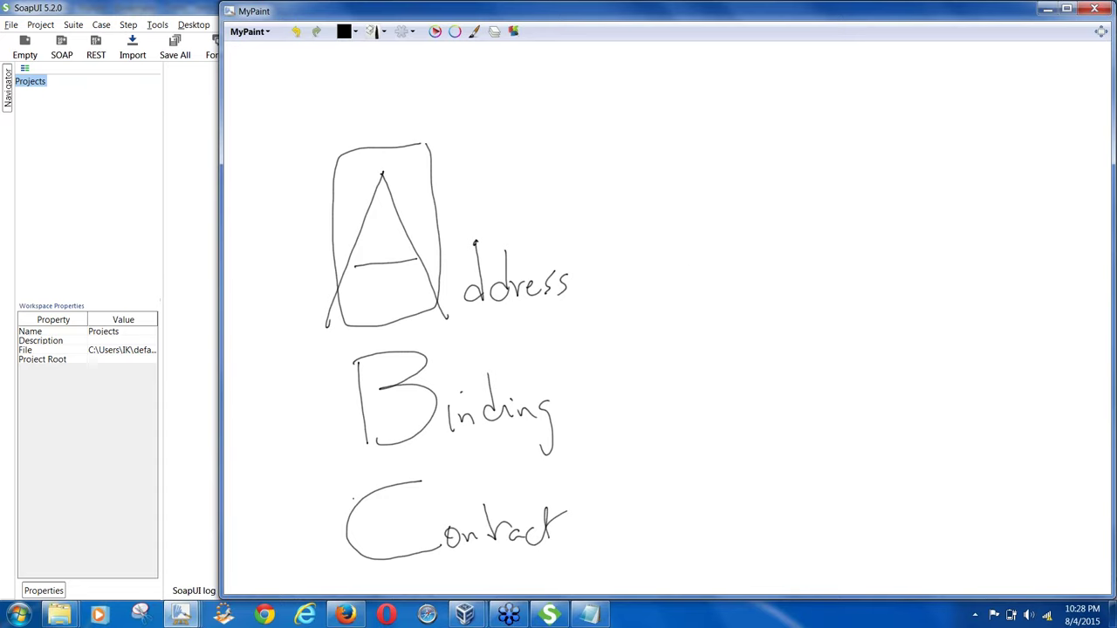
Bring Firefox forward, then minimize both Firefox and MyPaint to reveal SoapUI.
left_click(345, 615)
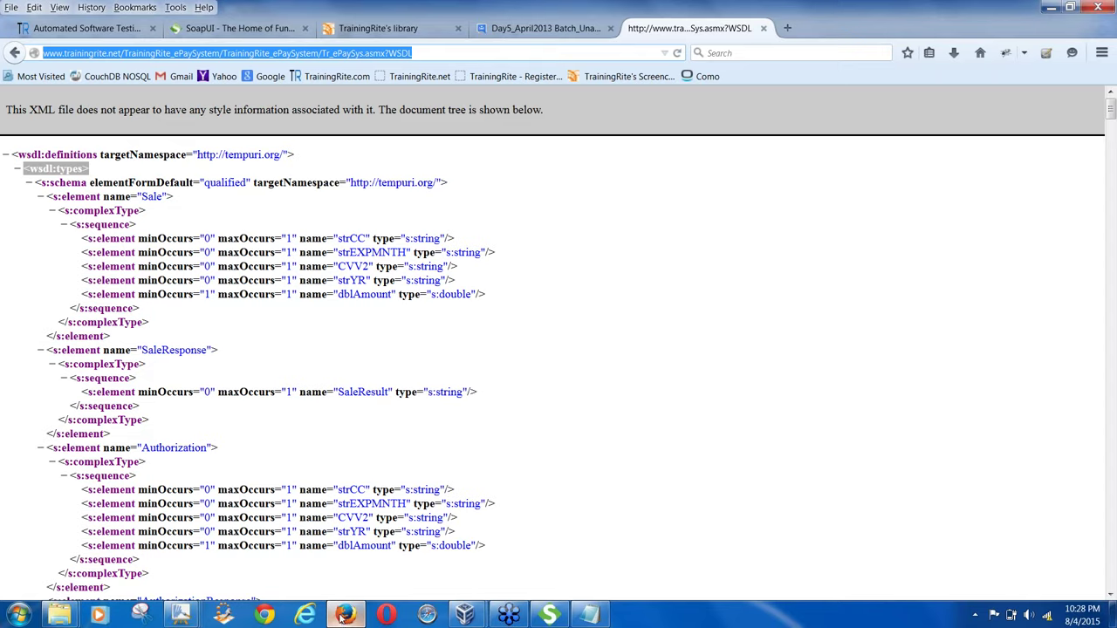
left_click(1050, 7)
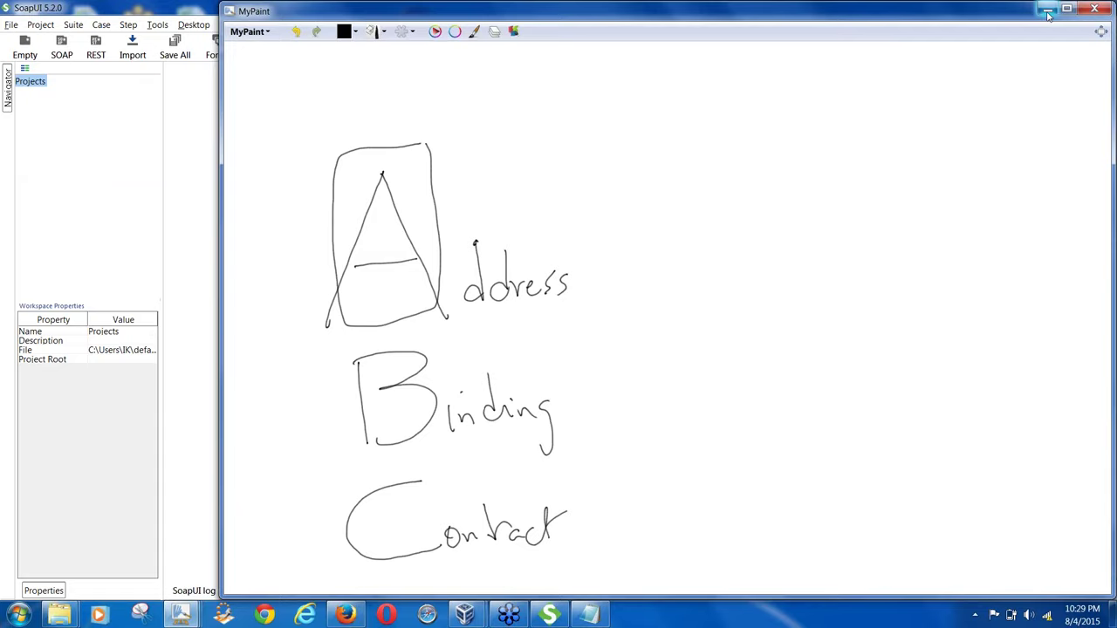
left_click(1096, 7)
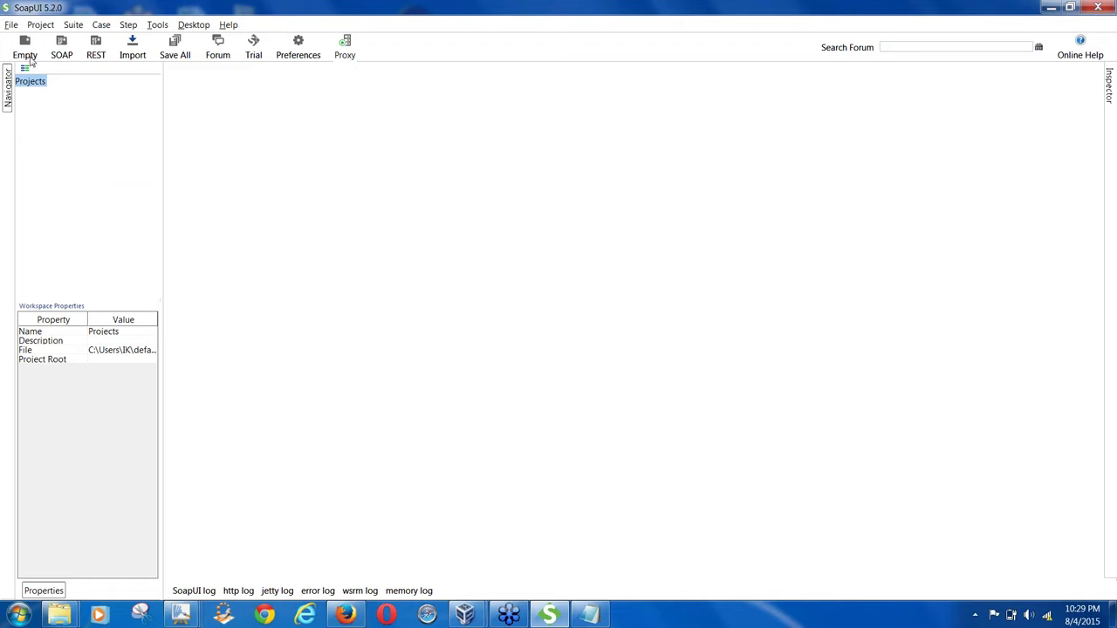
Open SoapUI's File menu.
left_click(11, 25)
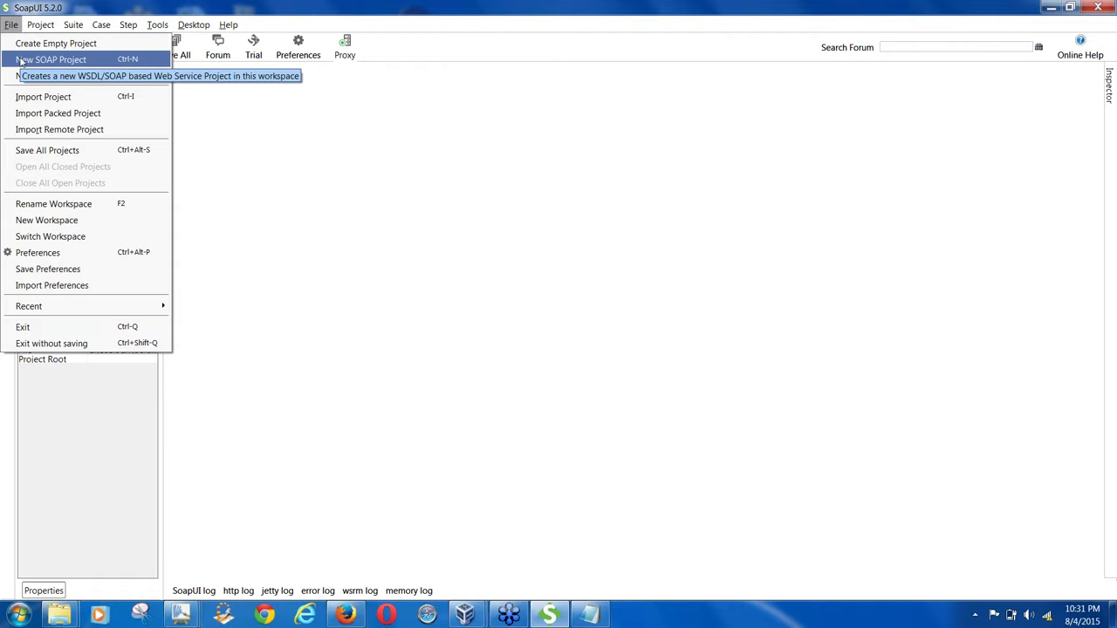
Start a new SOAP project named PaymentProcessingTesting, leaving the Initial WSDL empty.
left_click(20, 59)
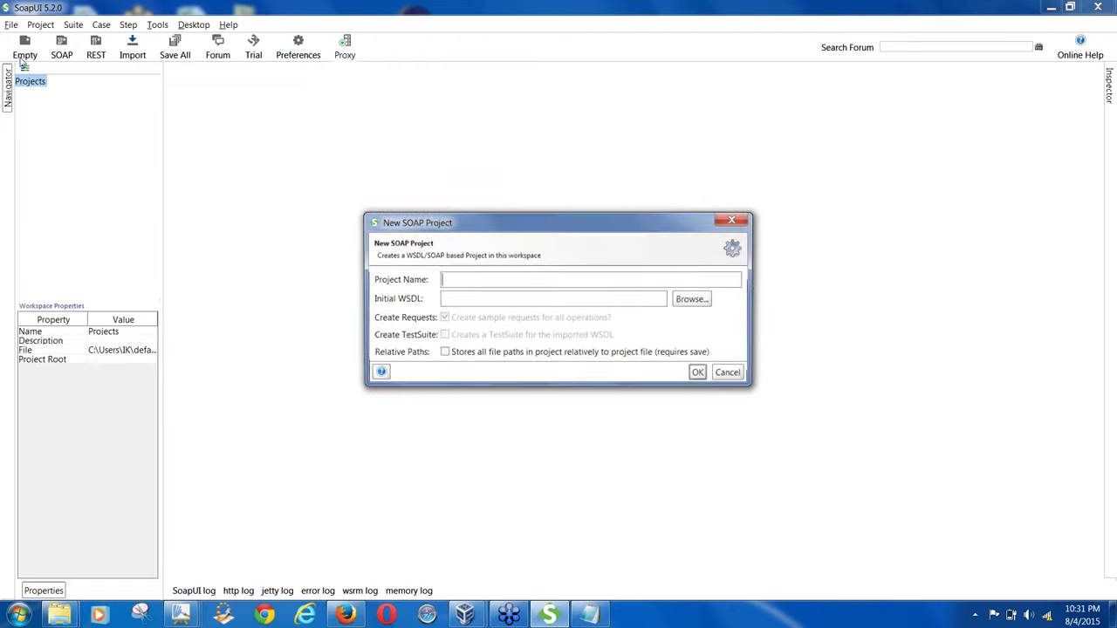
left_click_drag(480, 227, 485, 119)
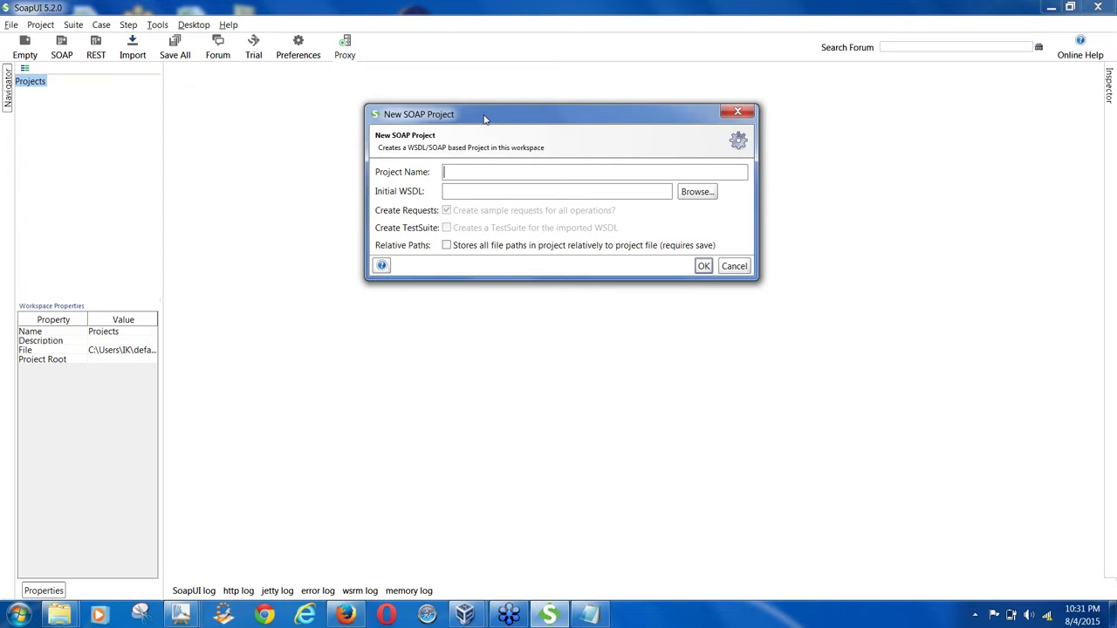
type("PaymentProcessingTesting")
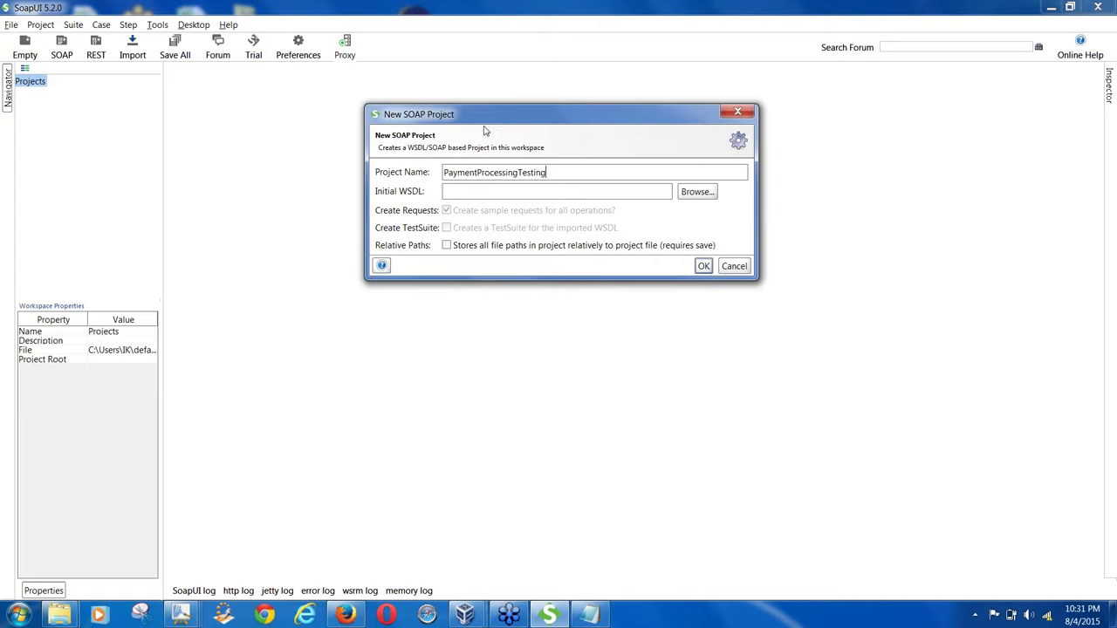
left_click(472, 191)
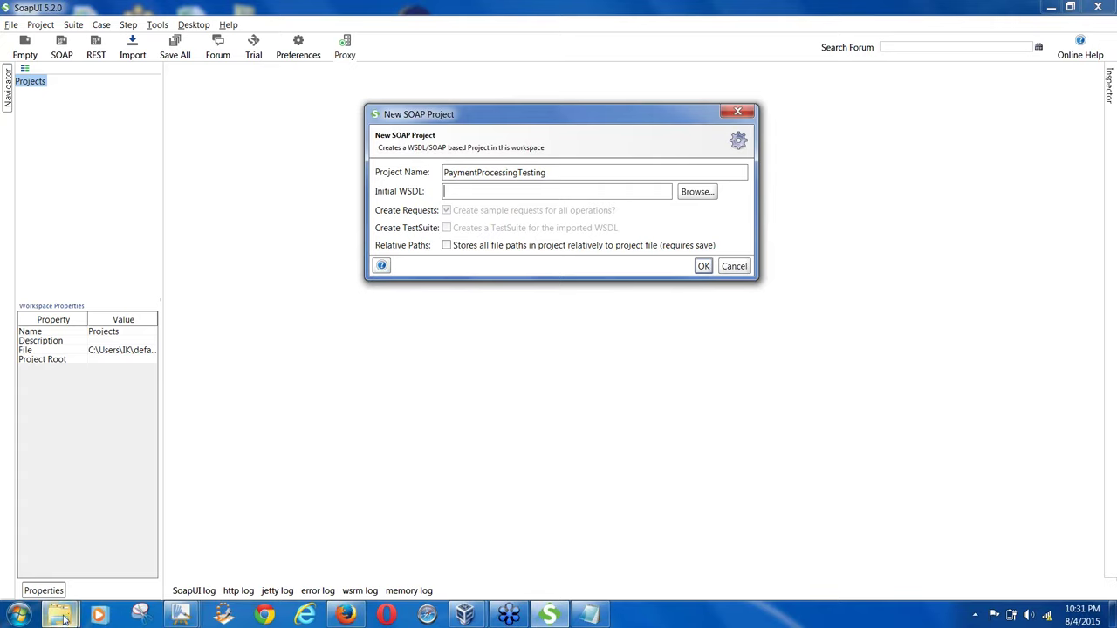
mouse_move(62, 618)
left_click(107, 531)
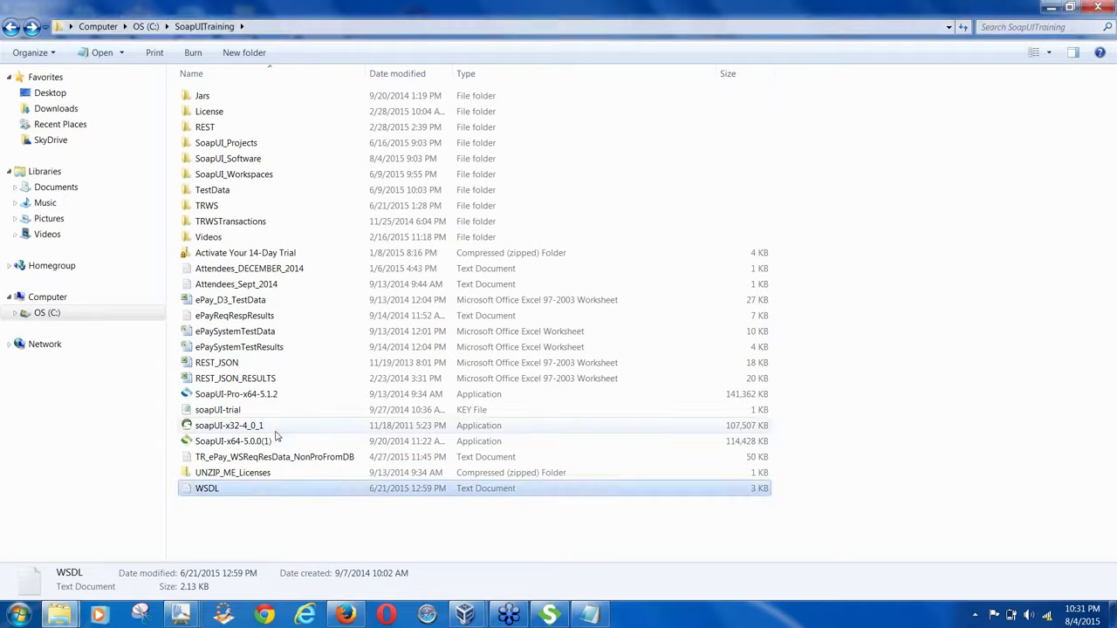
double_click(233, 489)
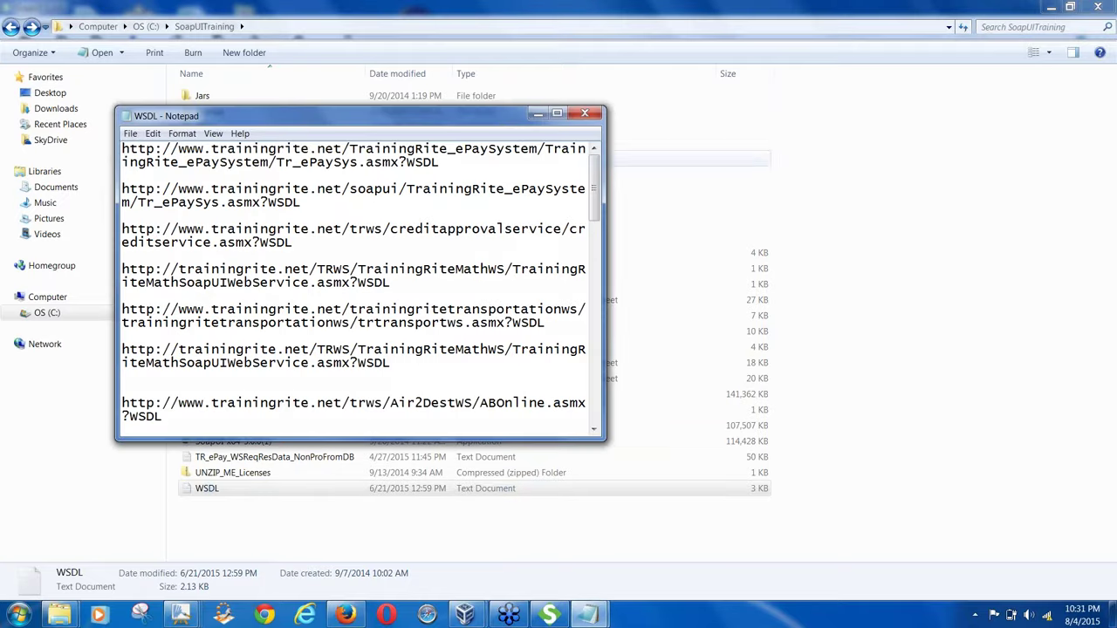
left_click_drag(594, 166, 604, 125)
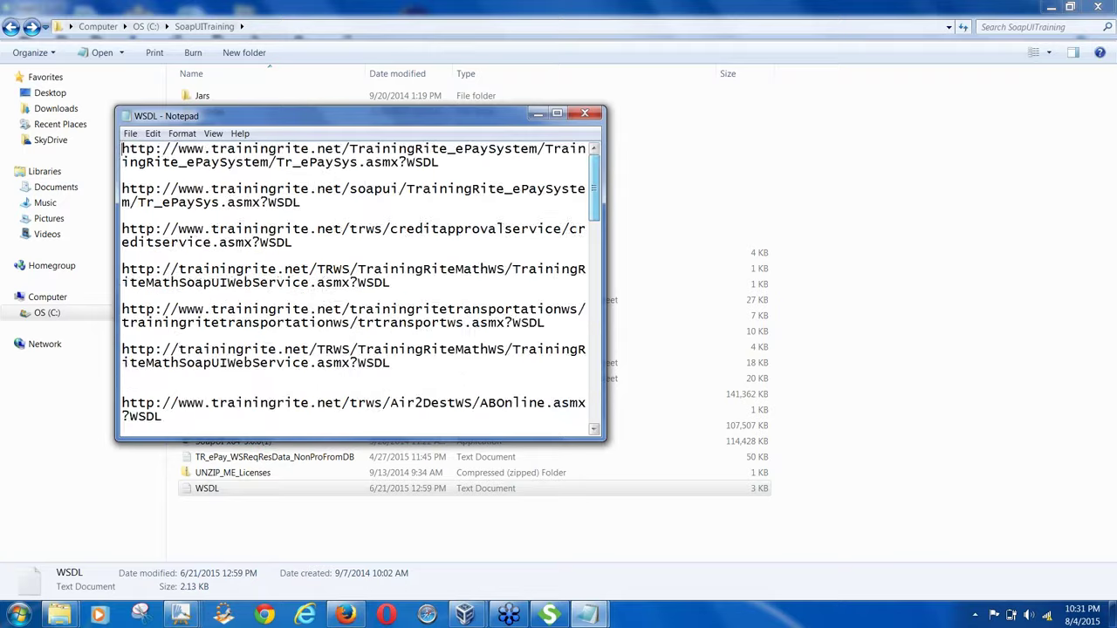
left_click(585, 113)
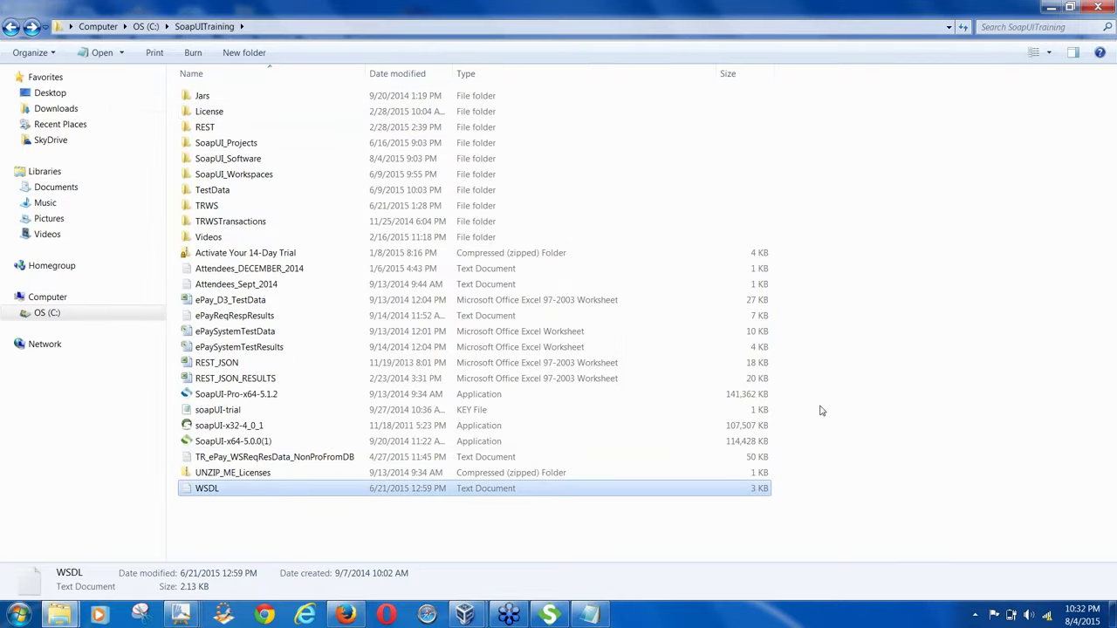
left_click(550, 615)
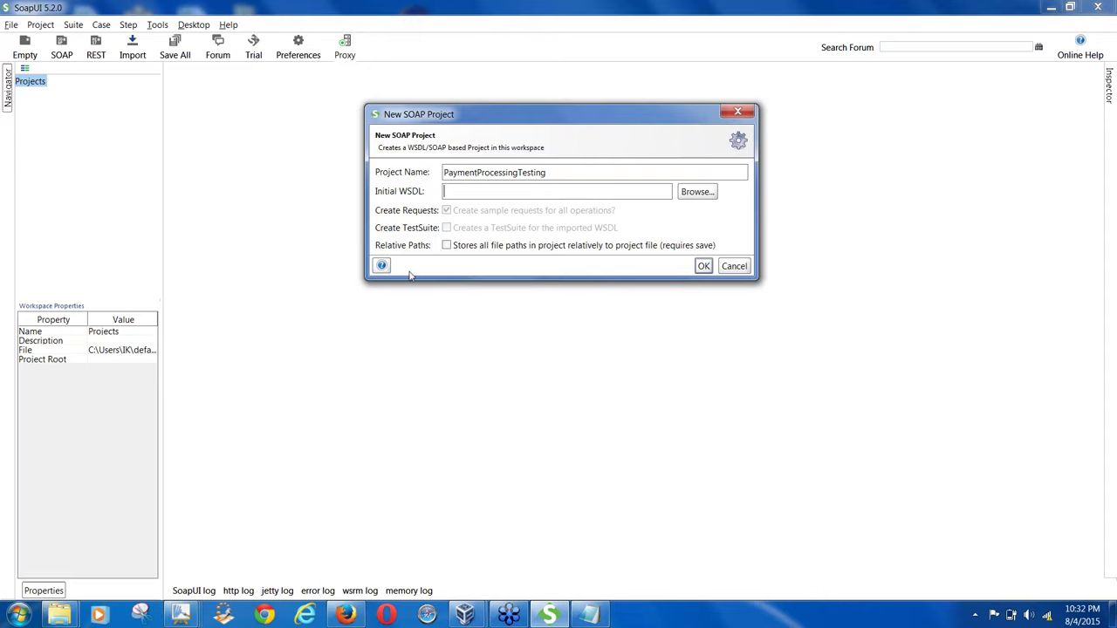
Paste the Tr_ePaySys.asmx?WSDL address as the Initial WSDL and bring the Firefox WSDL page forward.
left_click(455, 188)
key("ctrl+v")
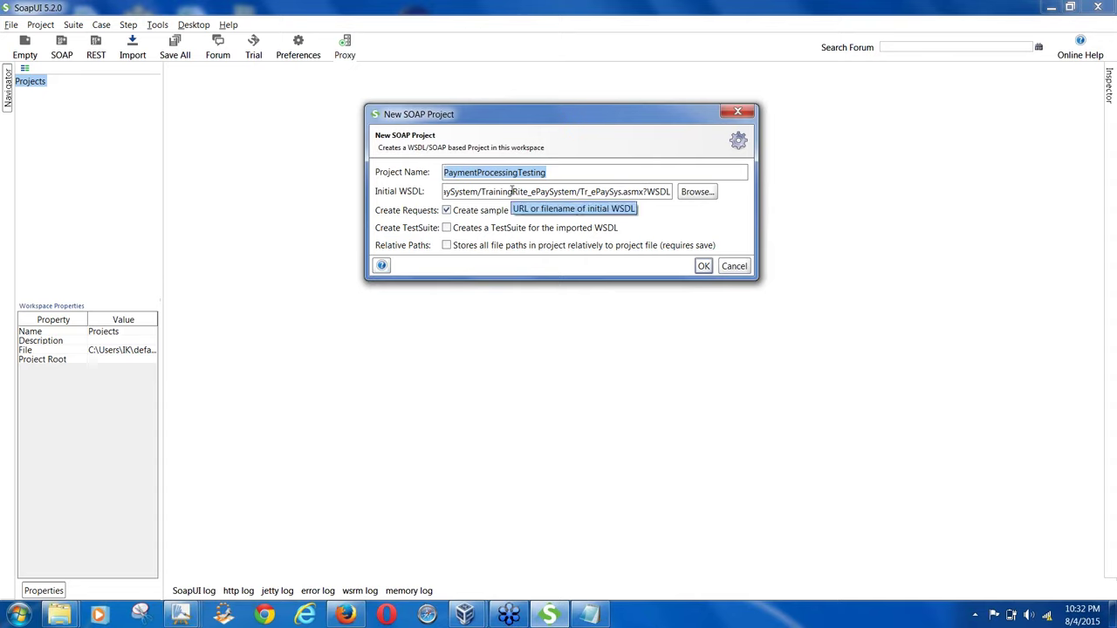
left_click(511, 191)
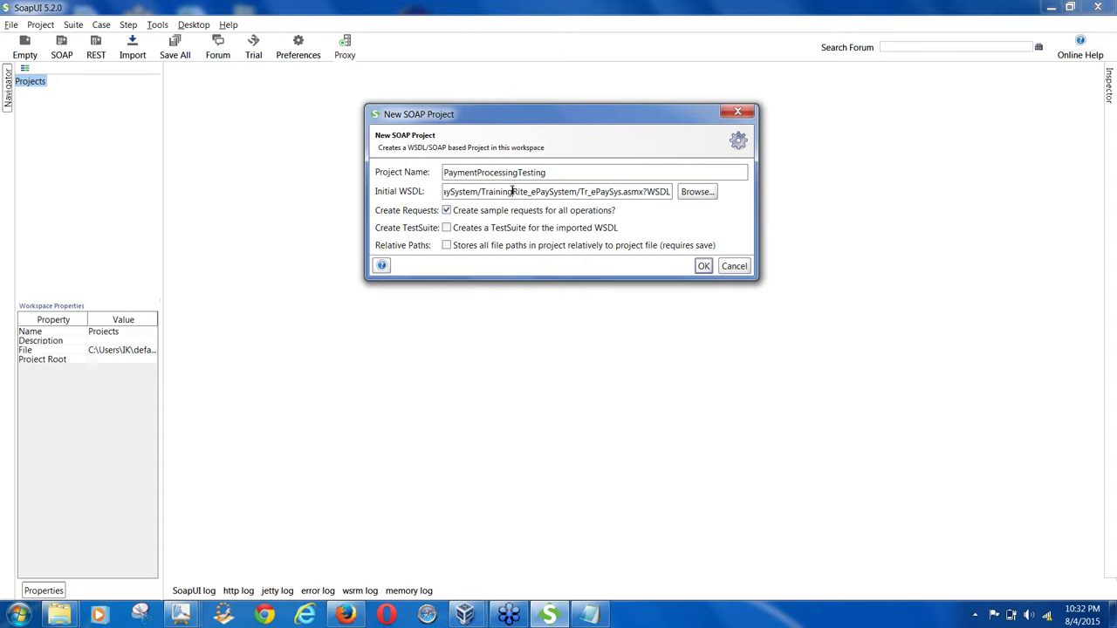
left_click(347, 615)
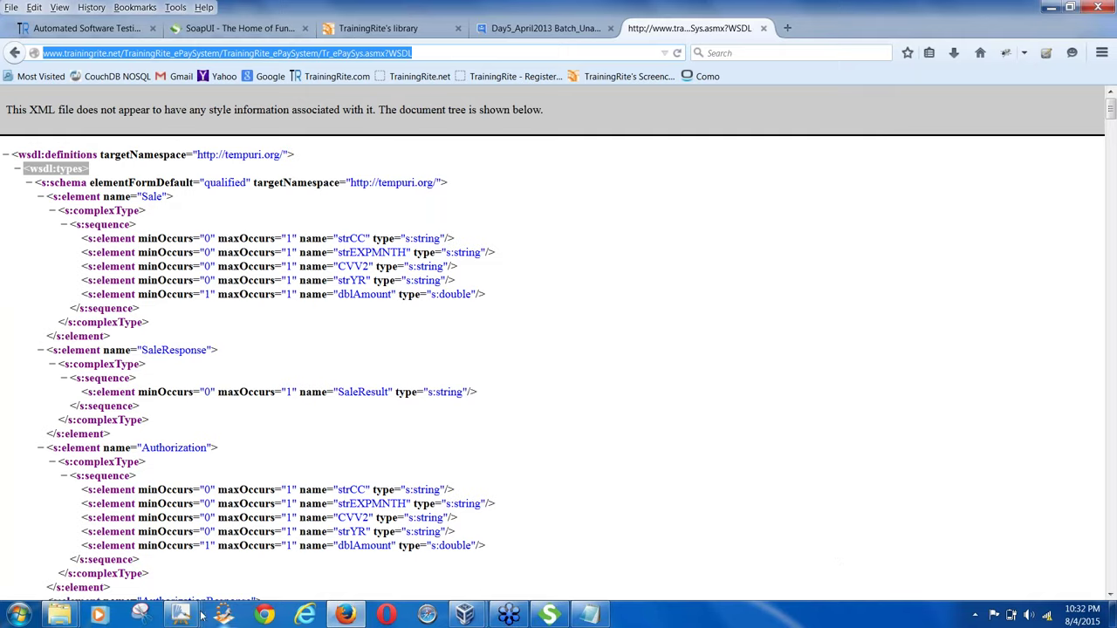
View the Address/Binding/Contract and ShipAnItem MyPaint drawings, then return to SoapUI's new project dialog.
mouse_move(180, 615)
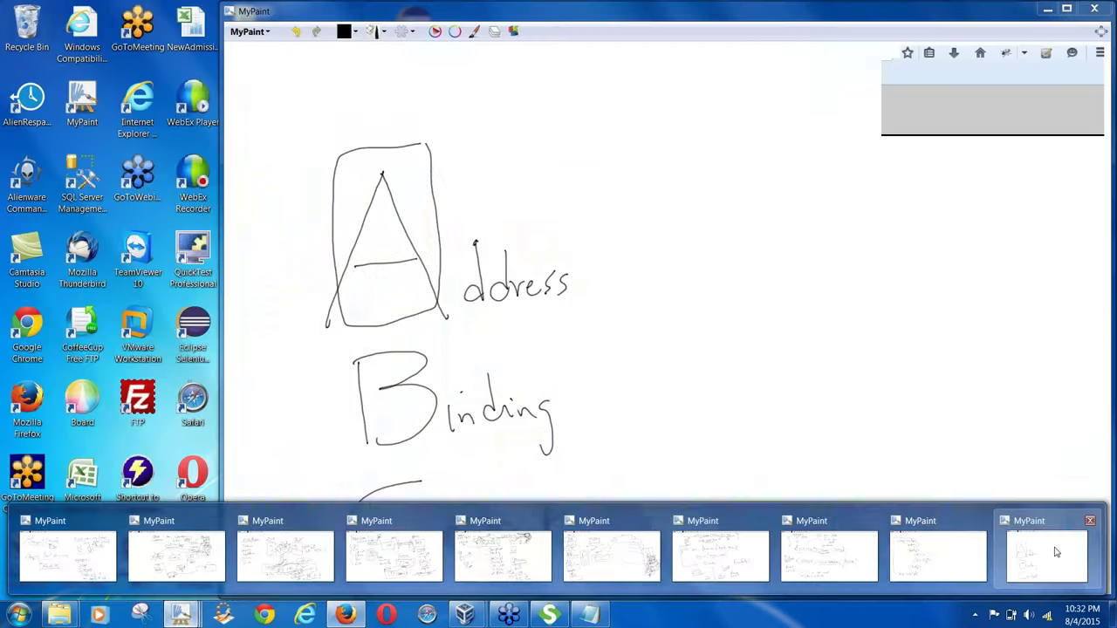
left_click(1056, 551)
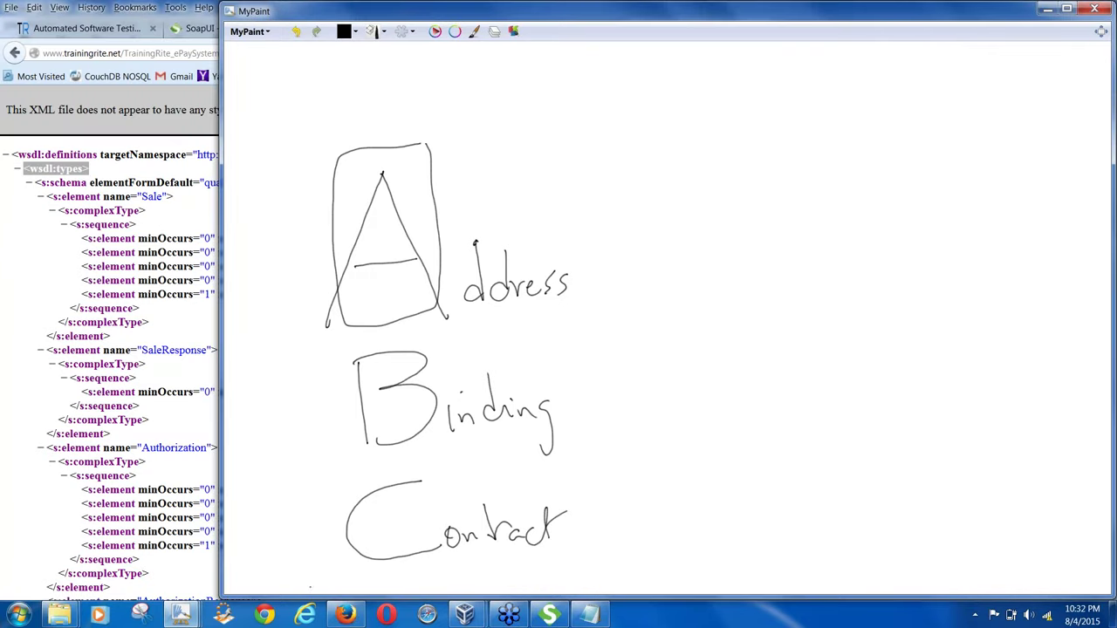
mouse_move(180, 615)
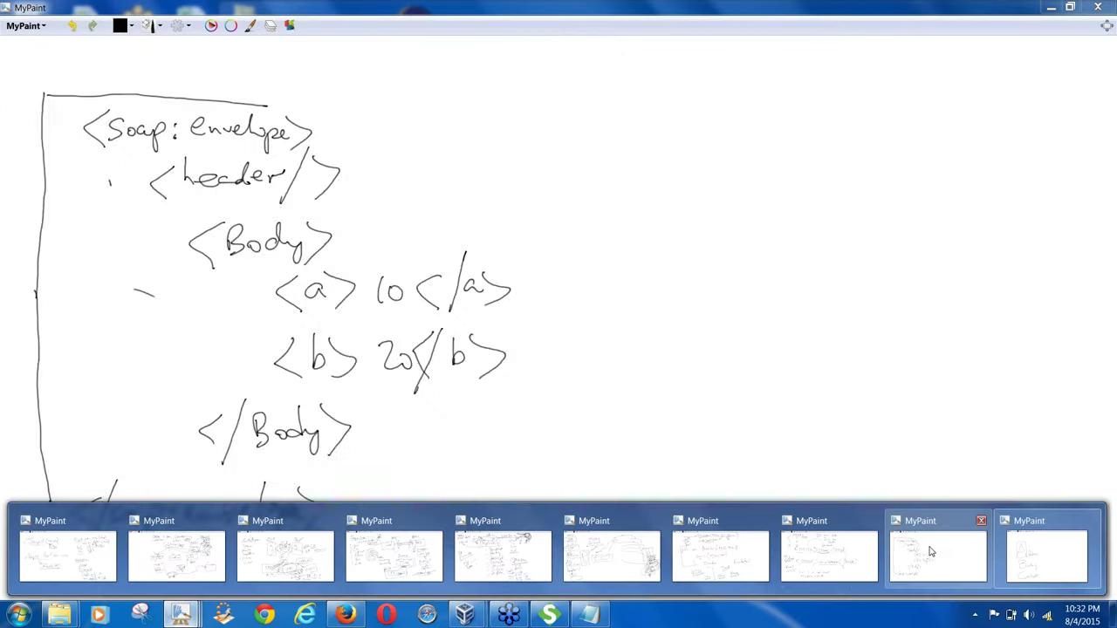
mouse_move(843, 558)
mouse_move(732, 558)
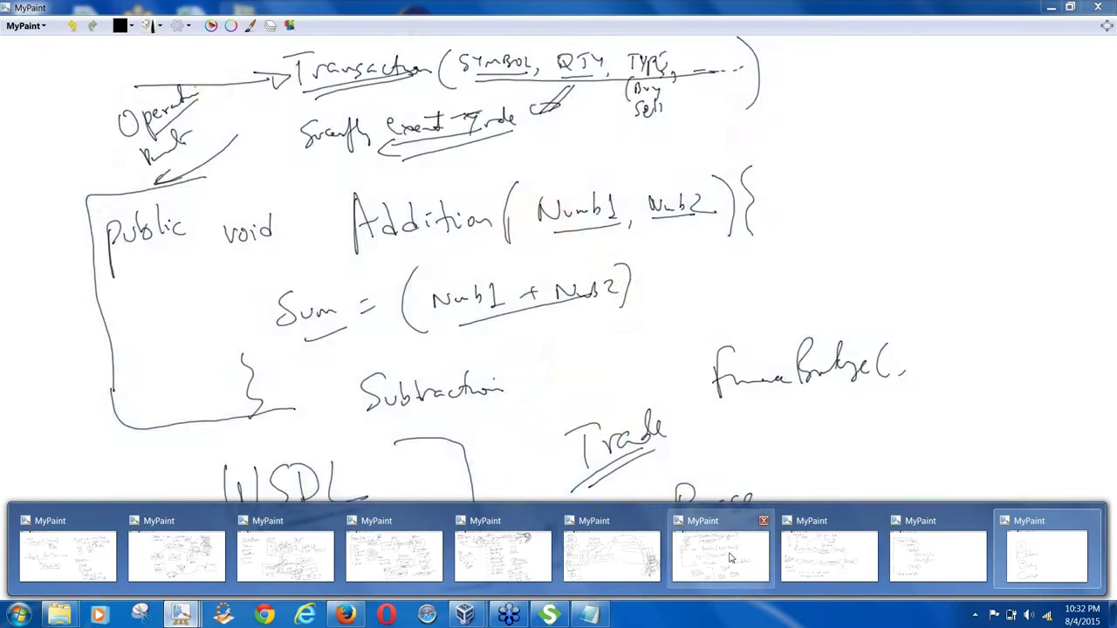
mouse_move(625, 560)
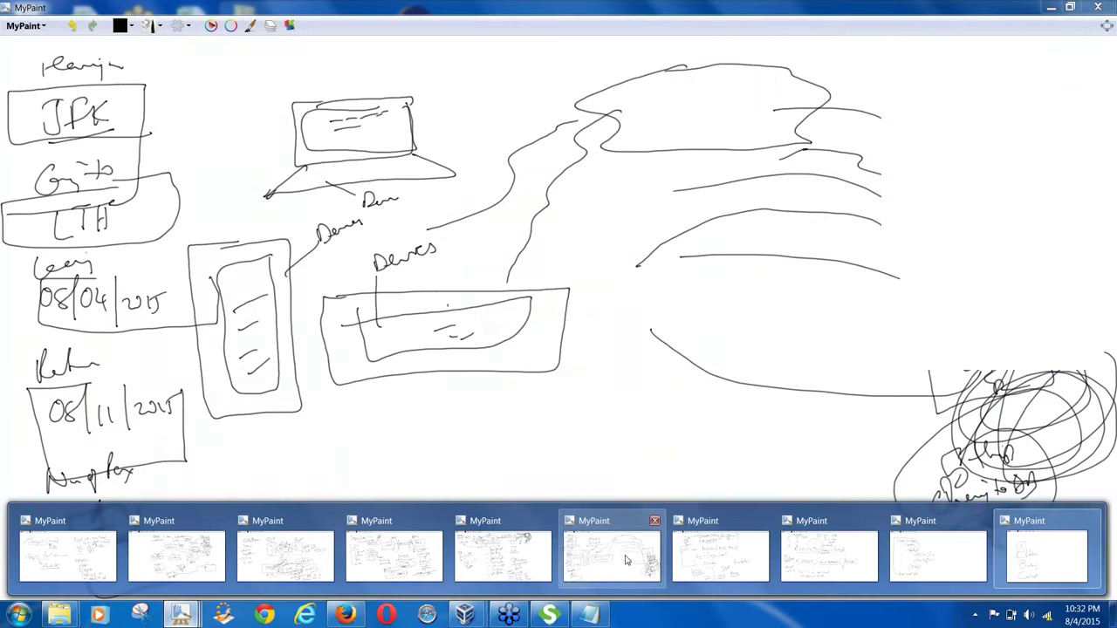
mouse_move(516, 561)
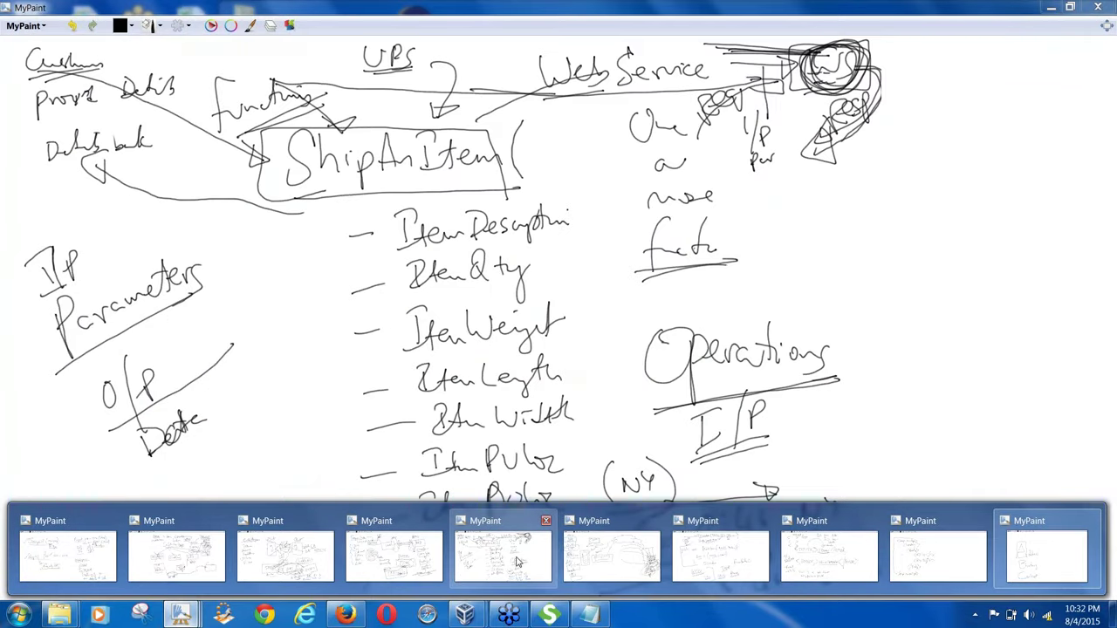
left_click(516, 561)
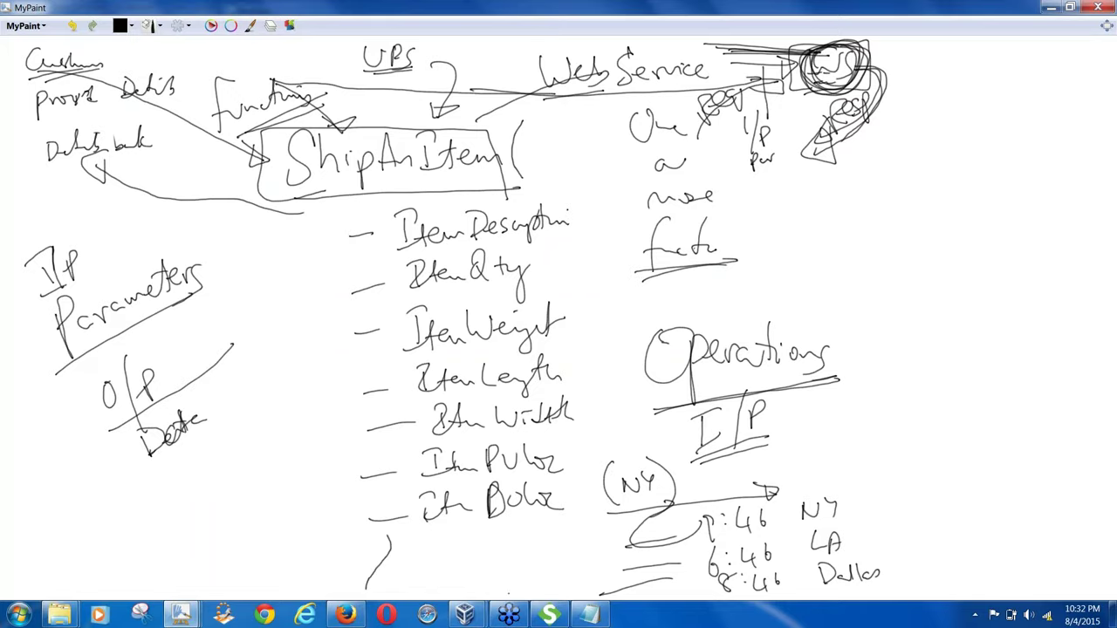
left_click(549, 615)
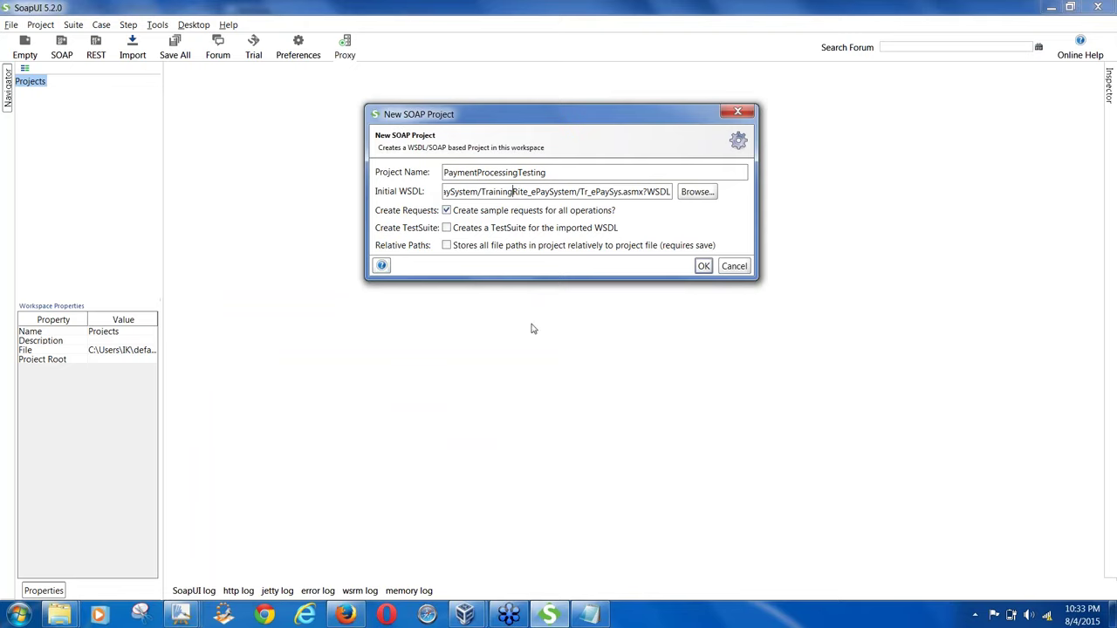
Create the PaymentProcessingTesting project from the Tr_ePaySys WSDL.
left_click(703, 267)
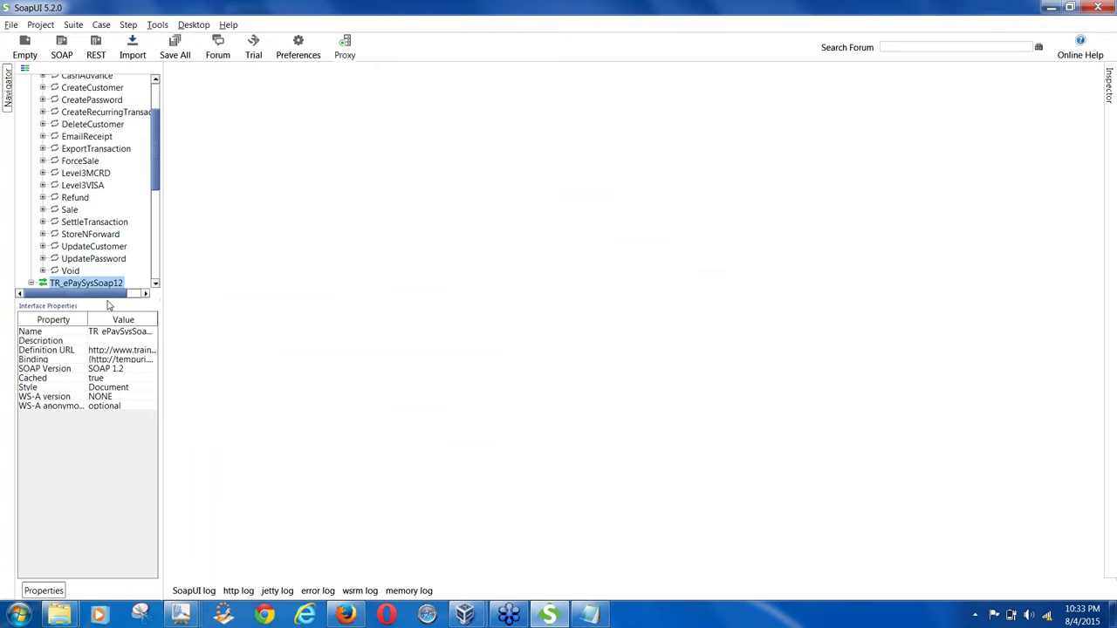
left_click_drag(105, 310, 105, 369)
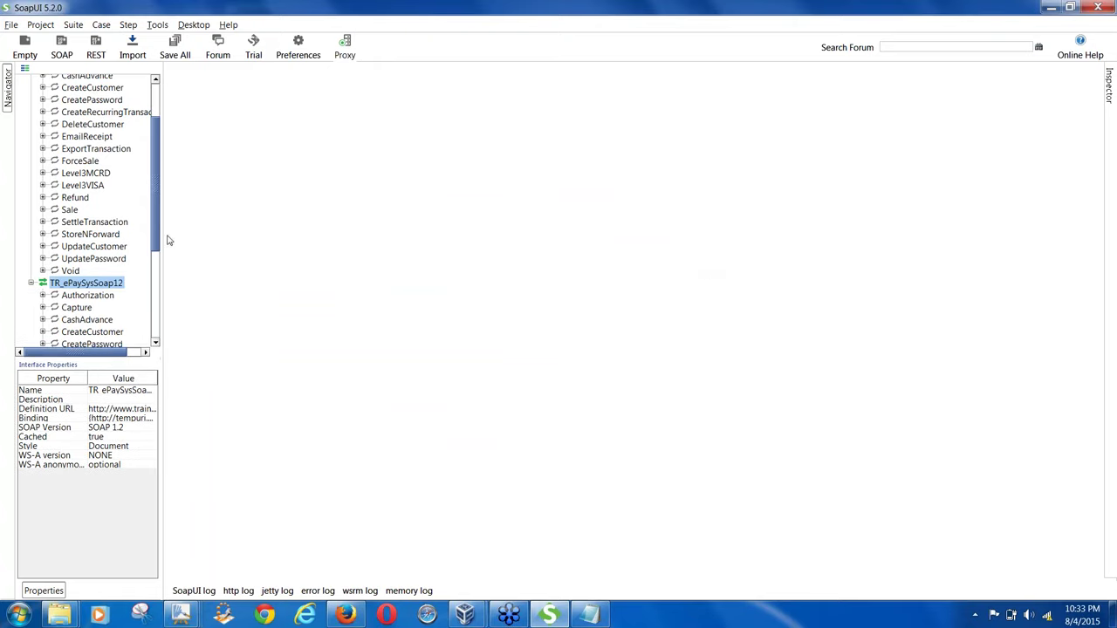
left_click_drag(160, 229, 401, 149)
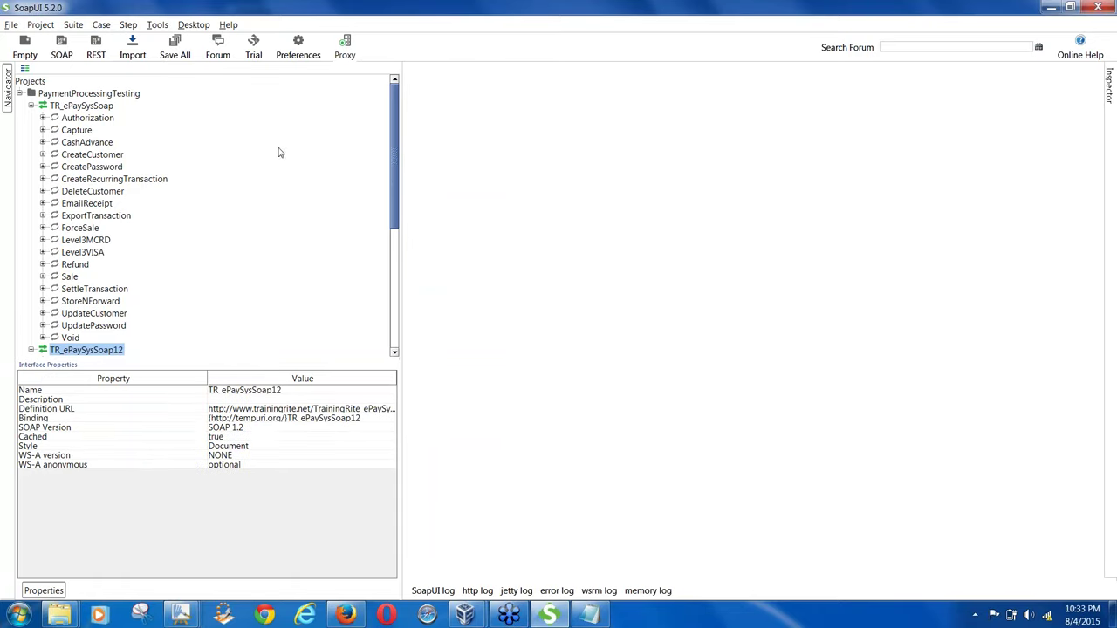
Highlight the TR_ePaySysSoap interface name with the on-screen highlighter pen.
right_click(926, 245)
left_click(930, 254)
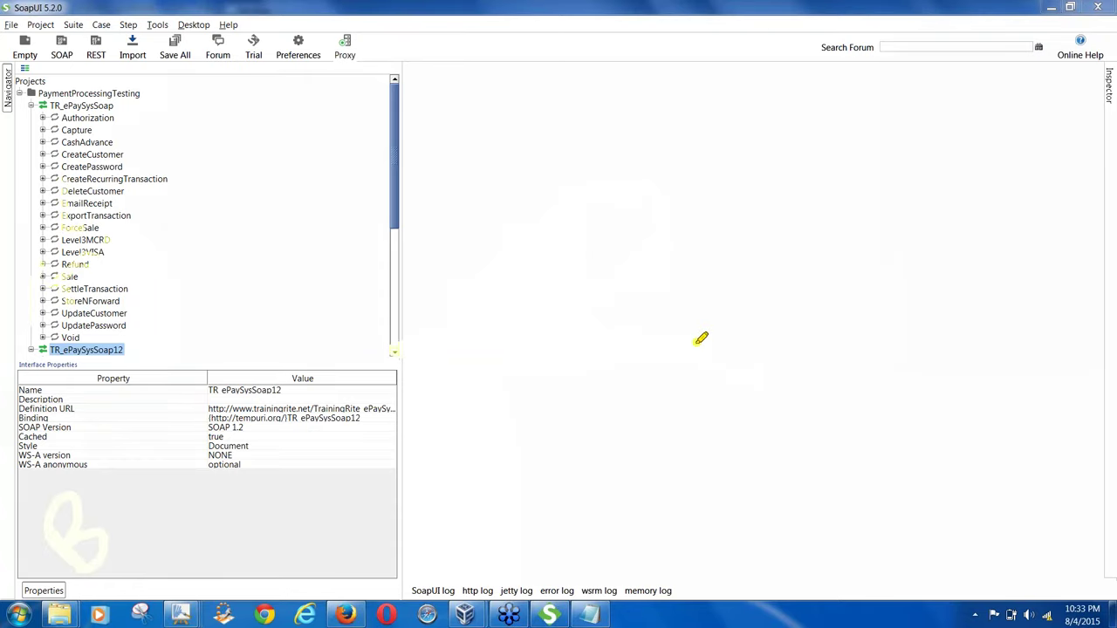
left_click_drag(702, 340, 7, 365)
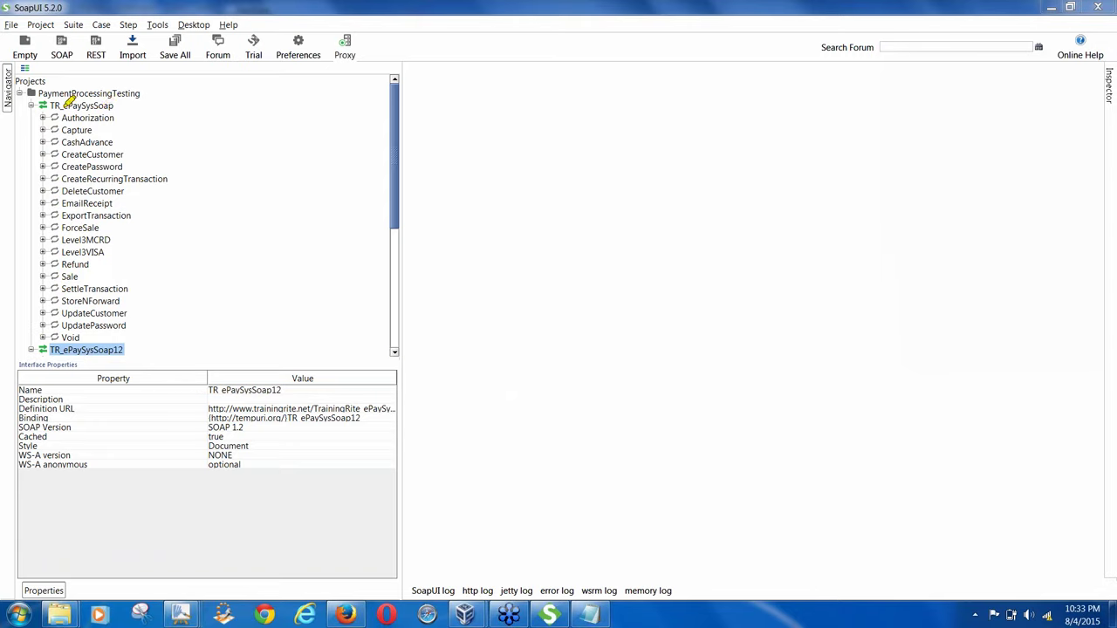
left_click_drag(65, 105, 110, 104)
Collapse both interfaces, view project and TR_ePaySysSoap properties, then re-expand TR_ePaySysSoap.
left_click(99, 109)
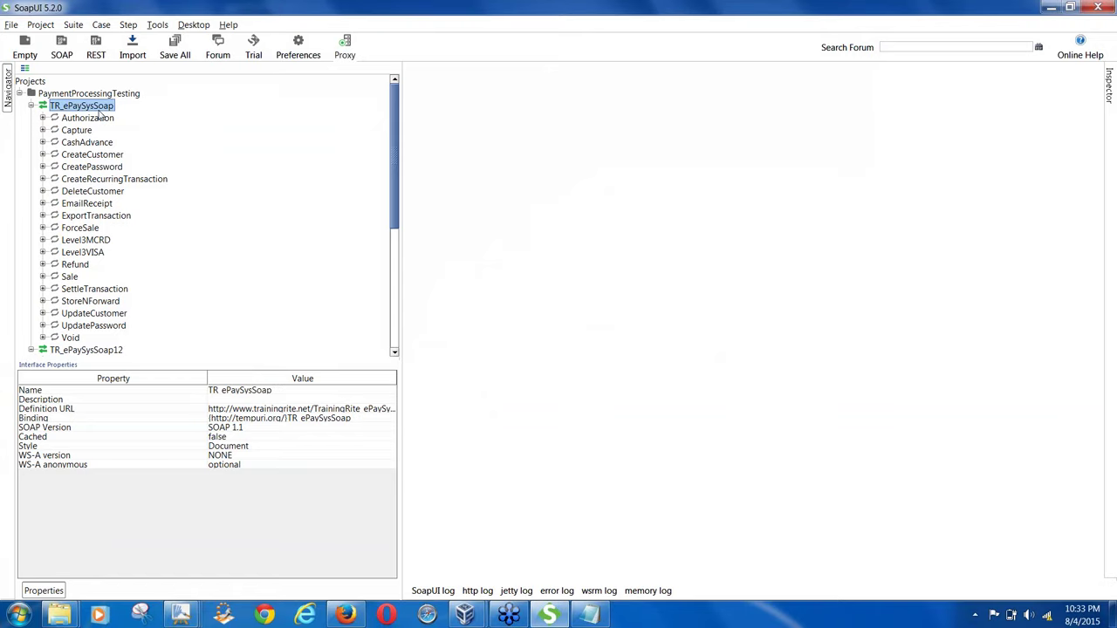
left_click(31, 105)
left_click(32, 117)
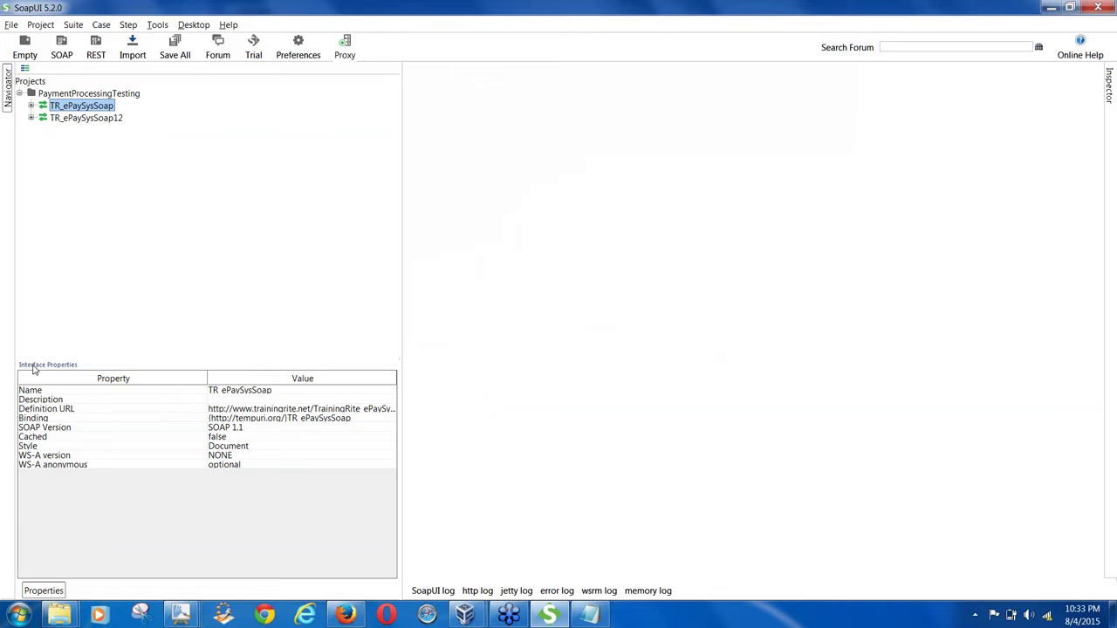
left_click(119, 94)
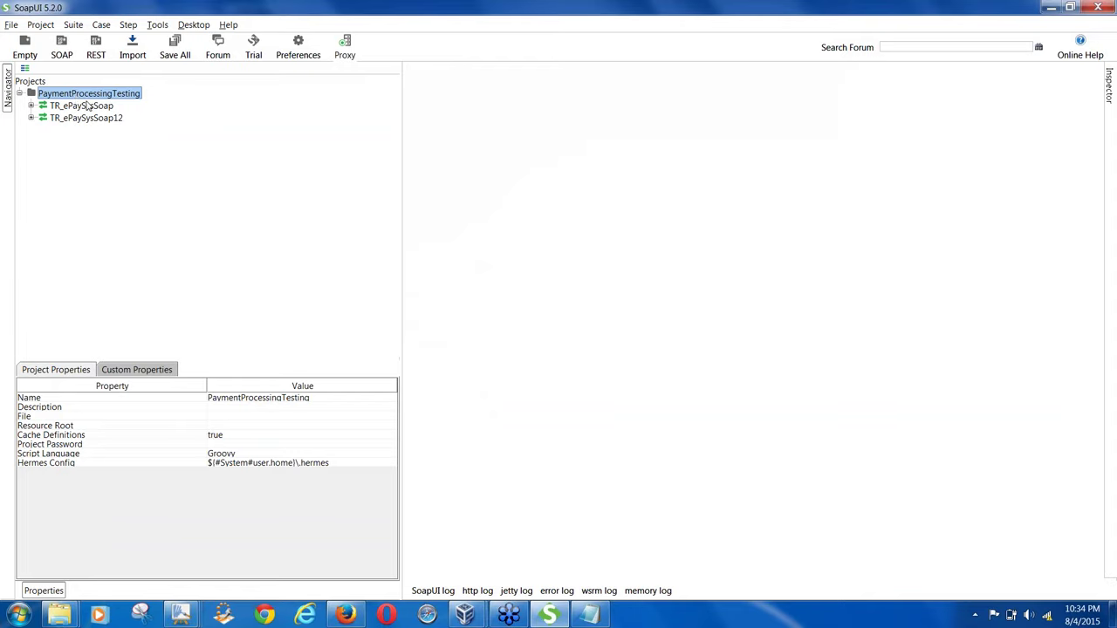
left_click(84, 108)
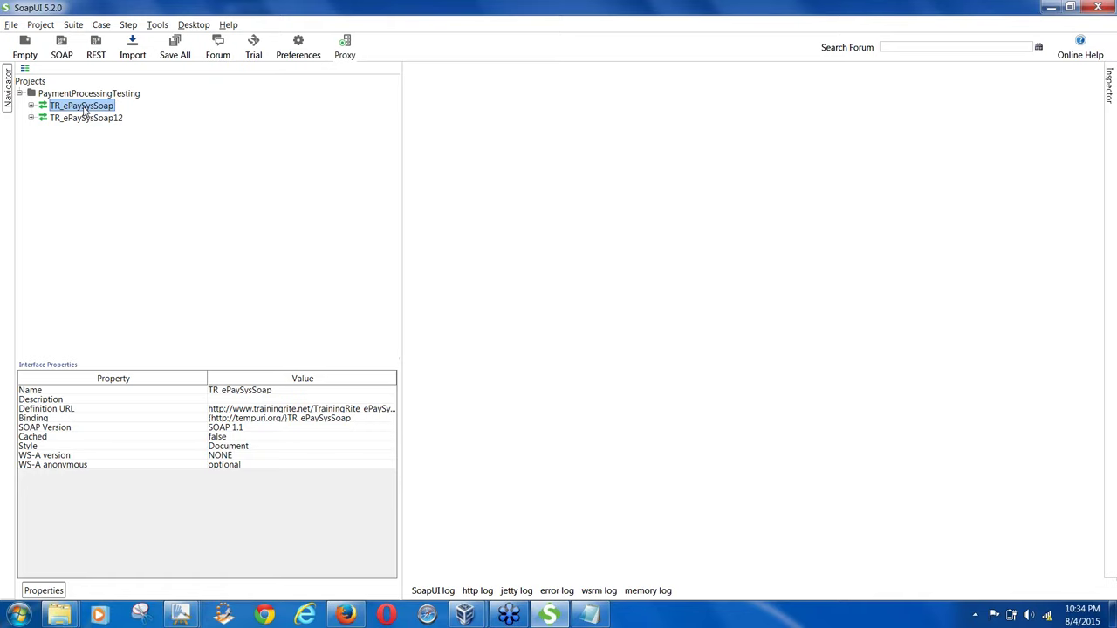
left_click(31, 105)
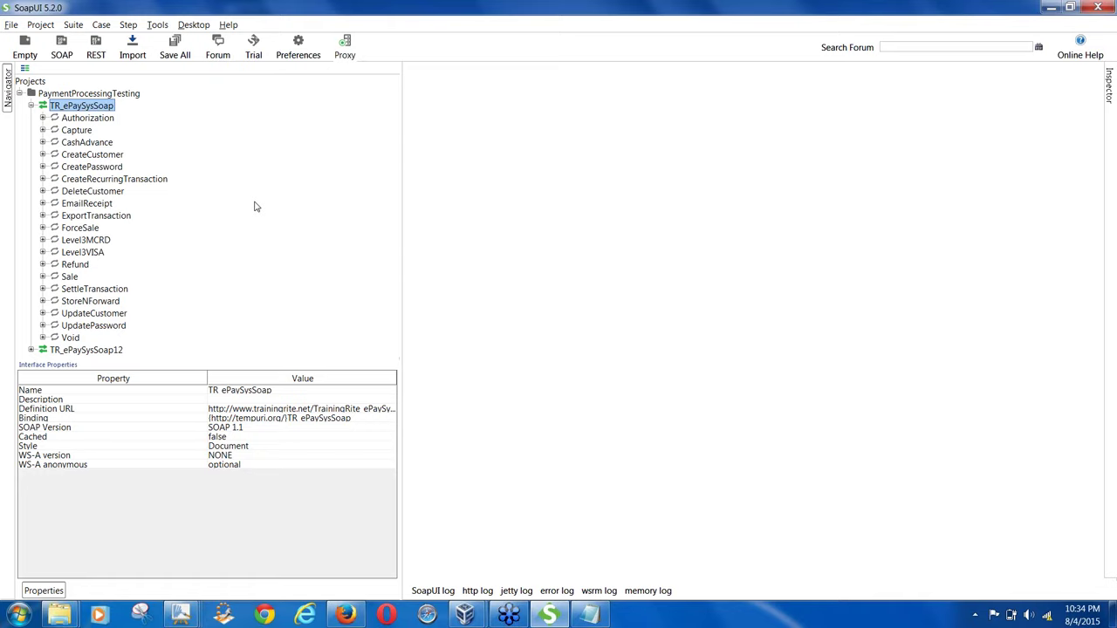
Review the Authorization, CashAdvance and Sale operation properties, then expand Sale to show Request 1.
left_click(100, 122)
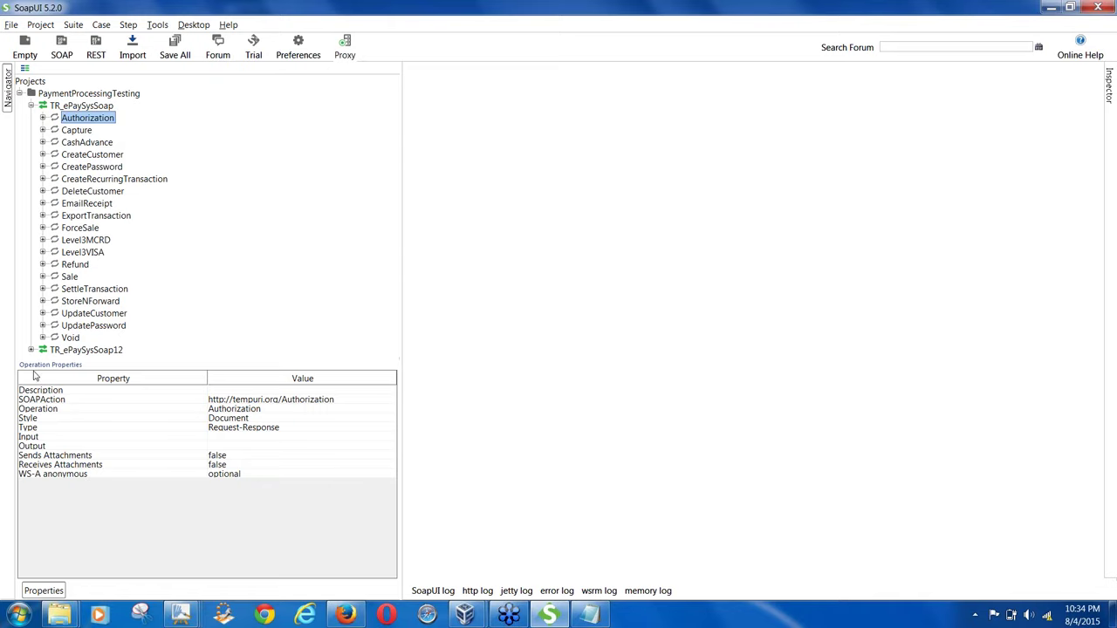
left_click(87, 142)
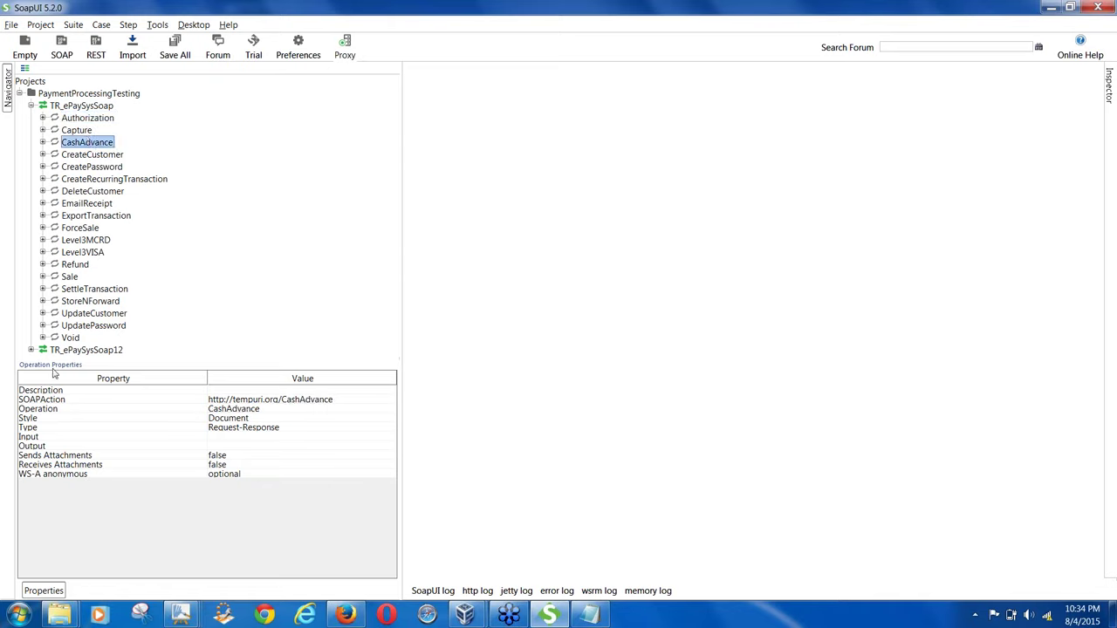
left_click(73, 278)
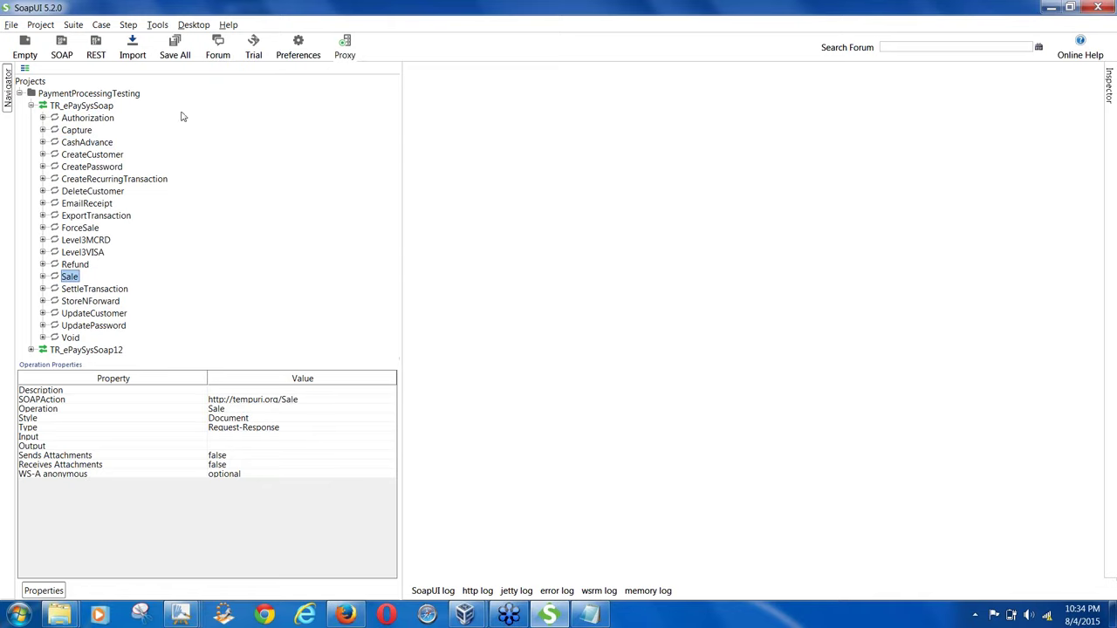
left_click(100, 107)
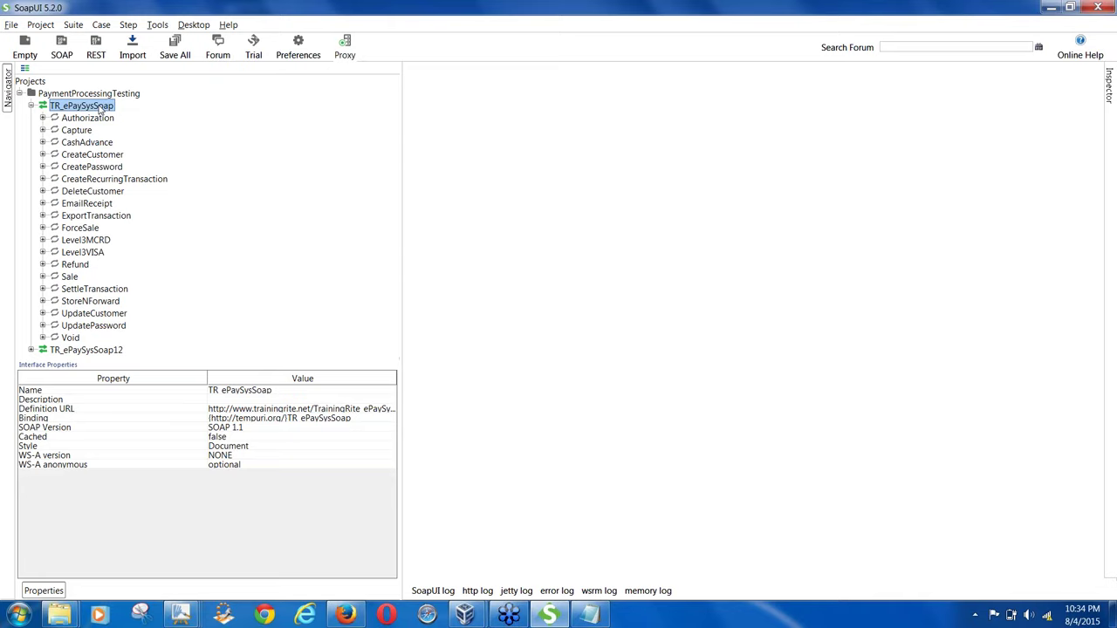
left_click(121, 96)
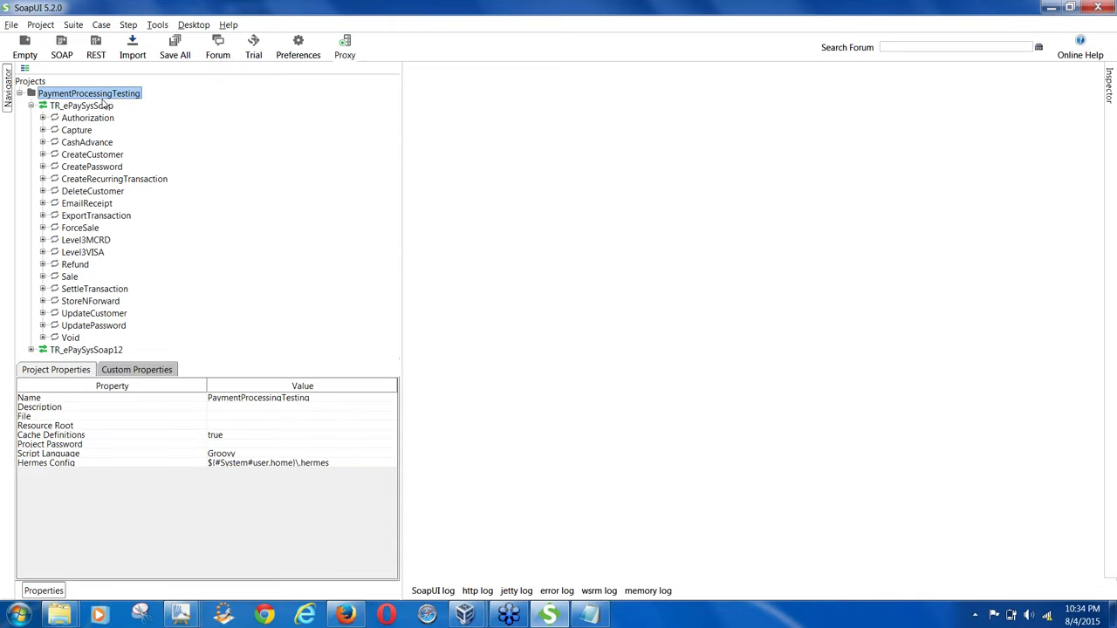
left_click(96, 107)
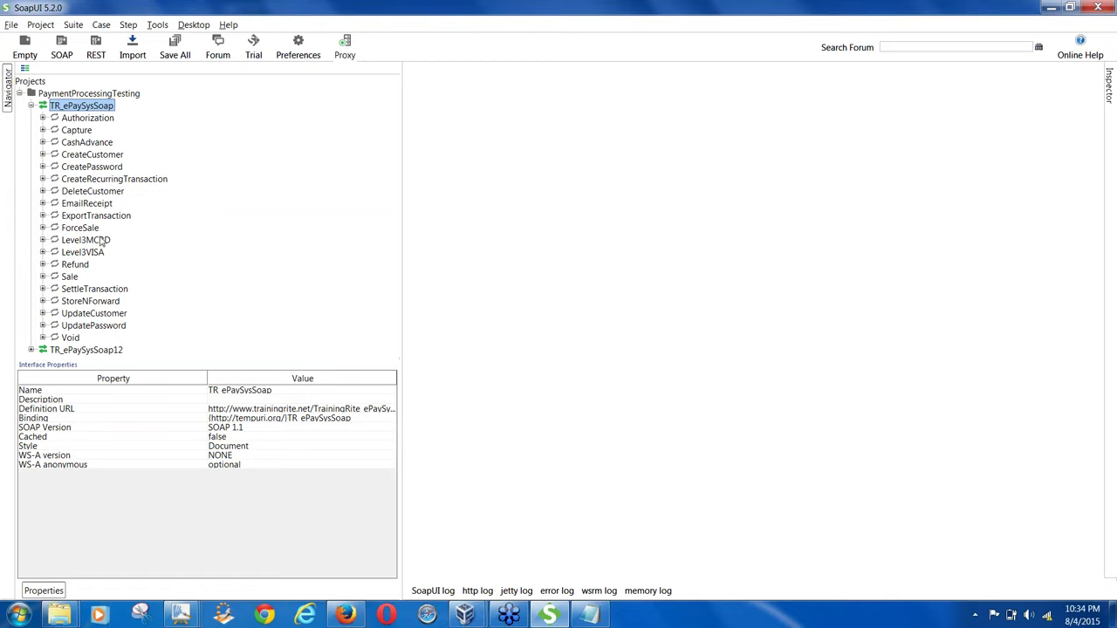
left_click(70, 276)
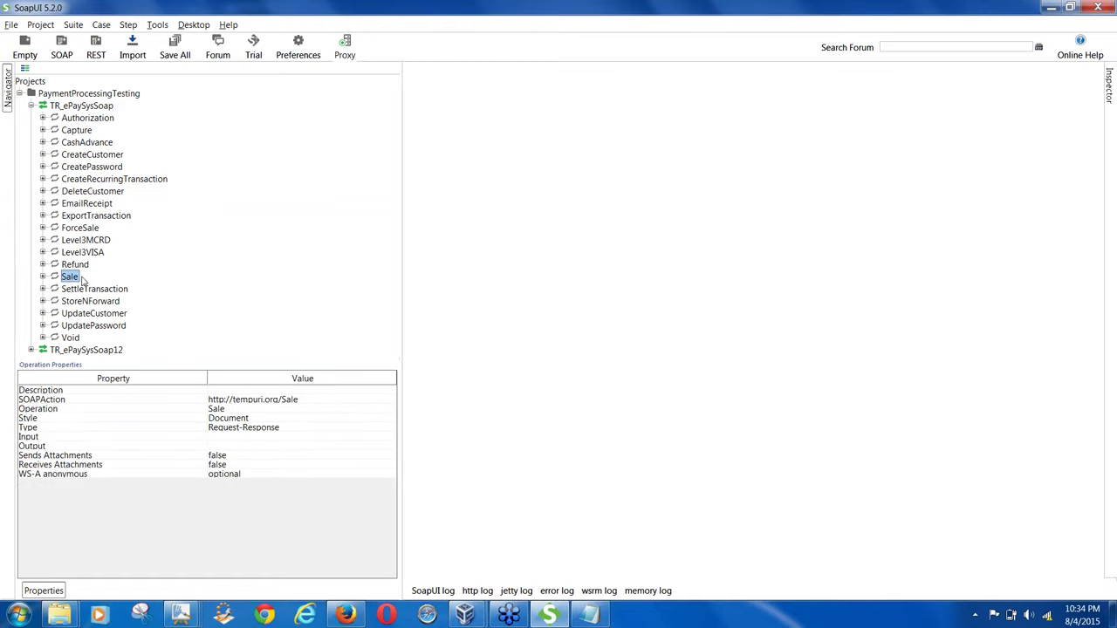
left_click(42, 276)
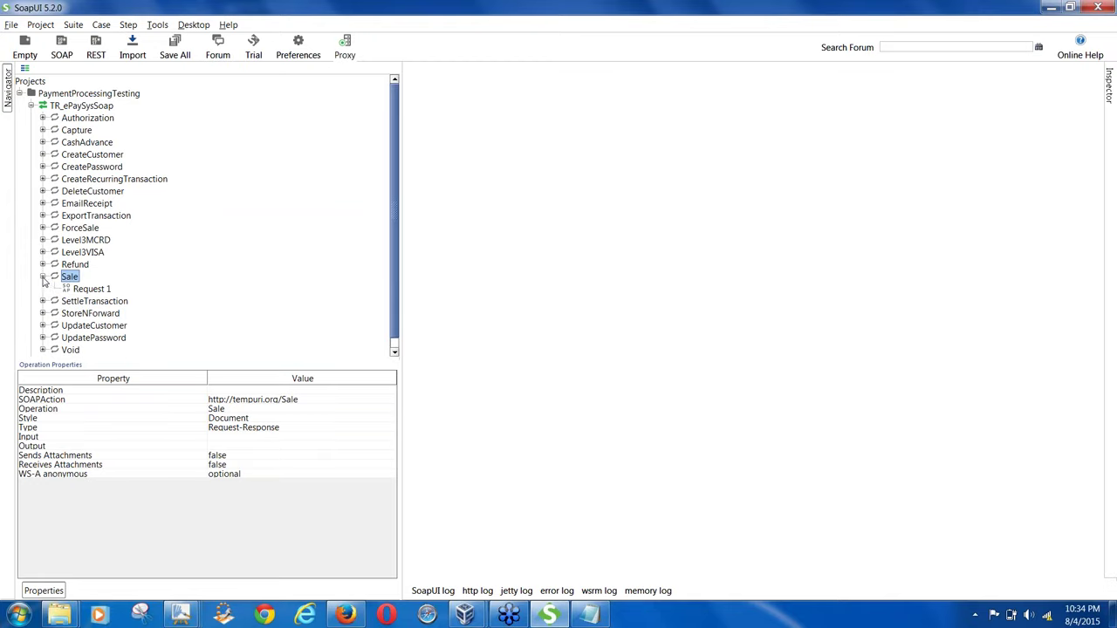
Open Sale's Request 1 in the editor, widen the editor and select the whole SOAP XML.
left_click(94, 289)
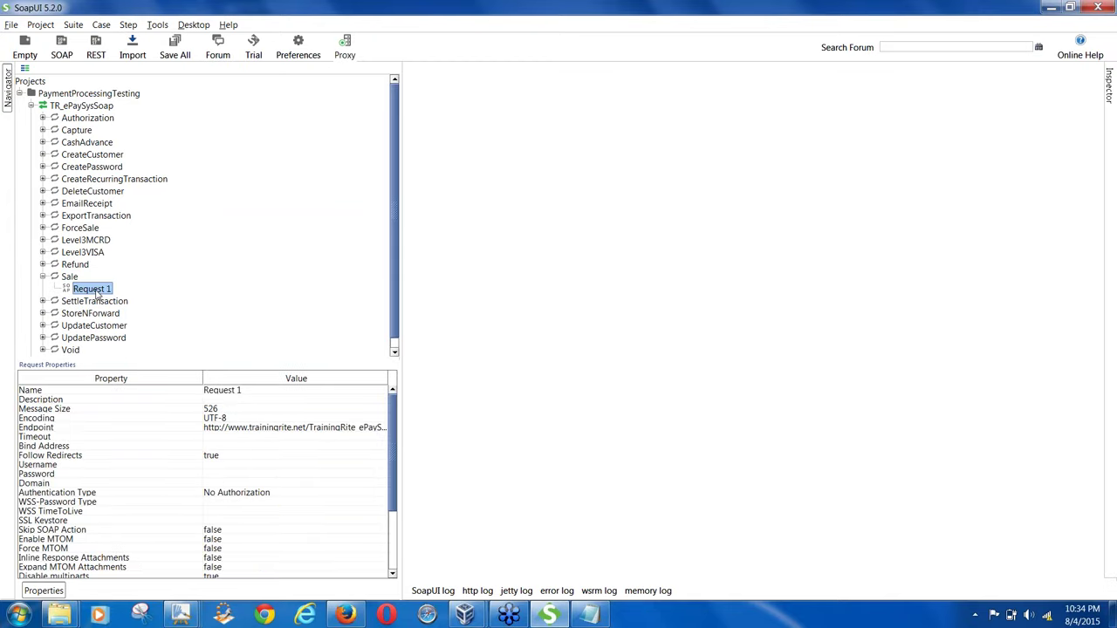
double_click(92, 289)
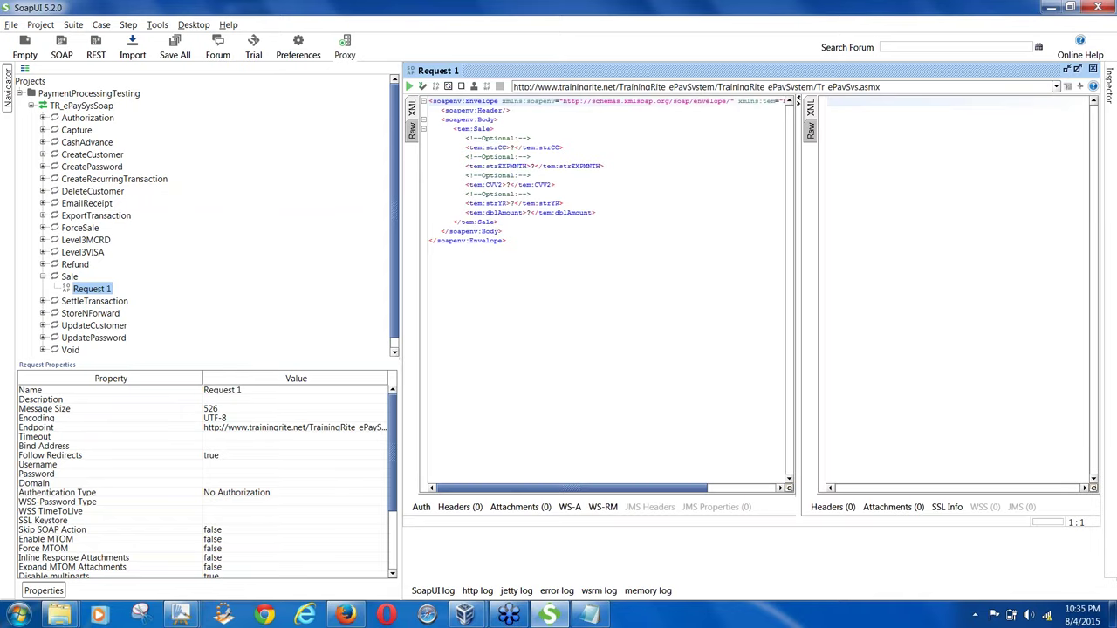
left_click_drag(399, 238, 281, 244)
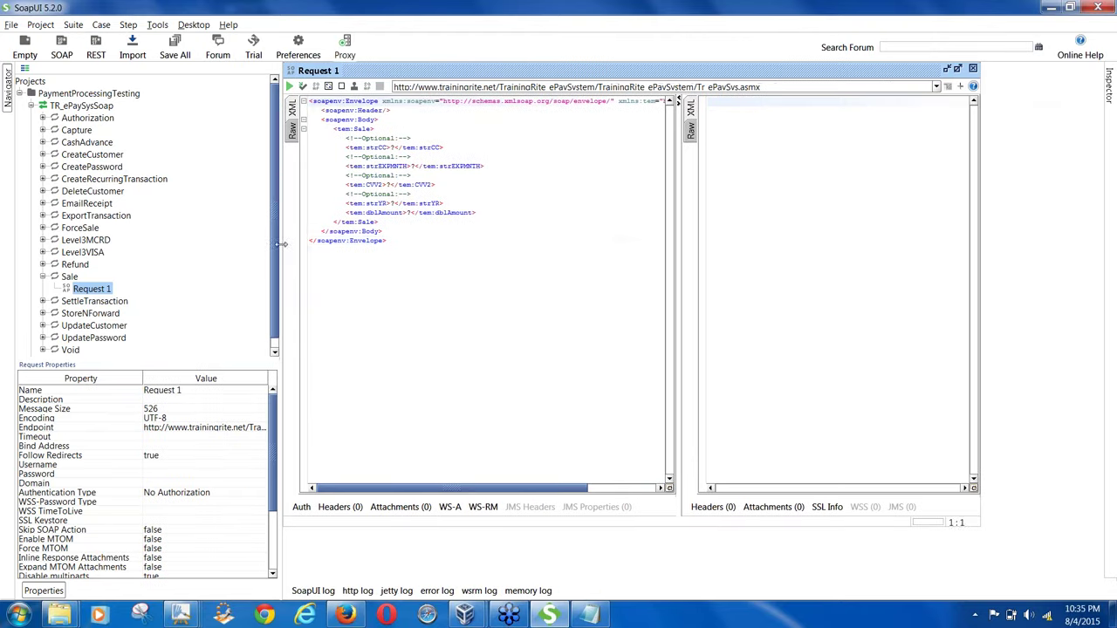
left_click_drag(404, 247, 309, 101)
key("ctrl+c")
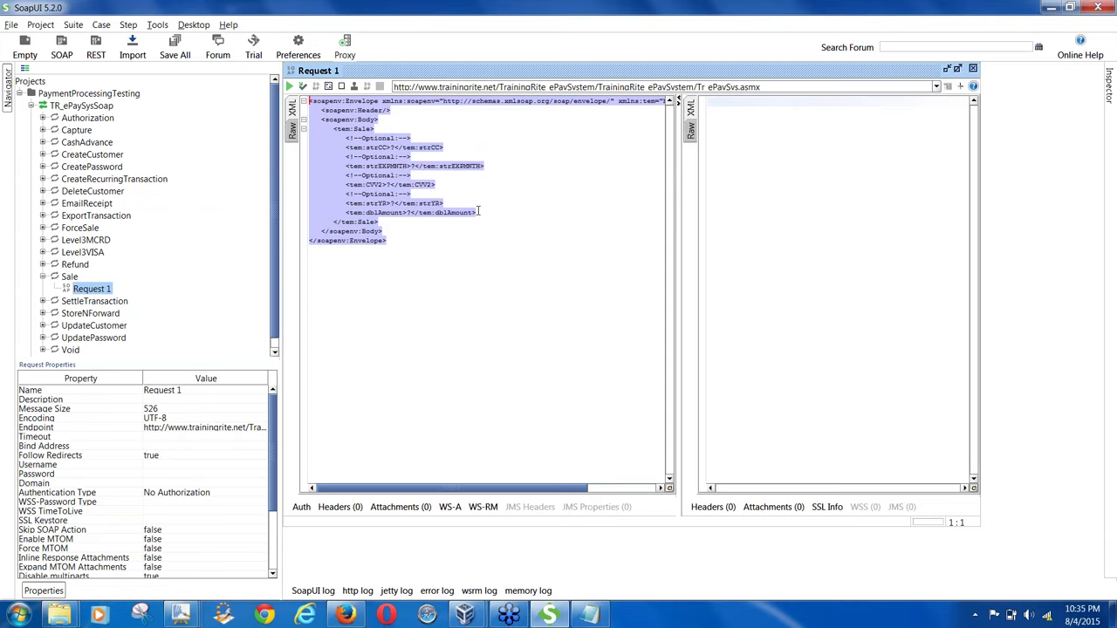
left_click(21, 615)
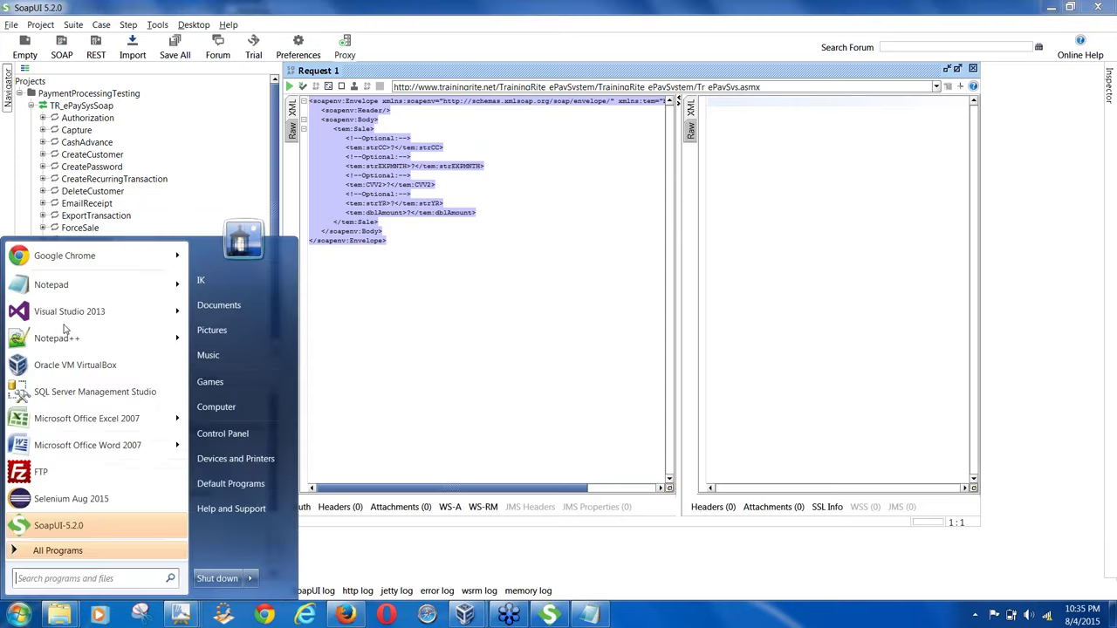
left_click(51, 284)
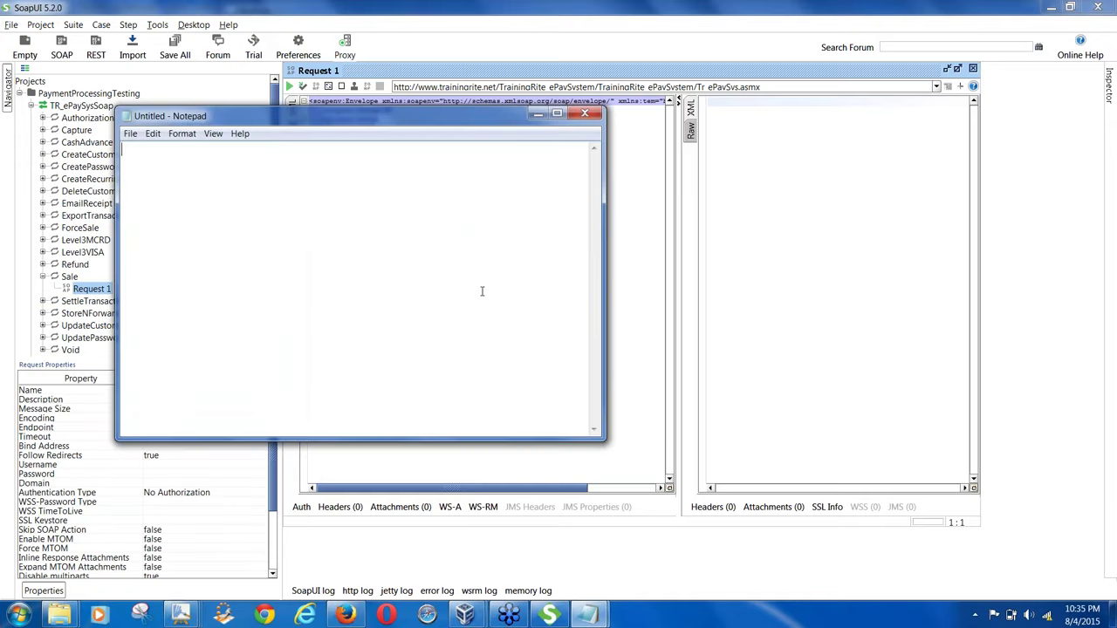
key("ctrl+v")
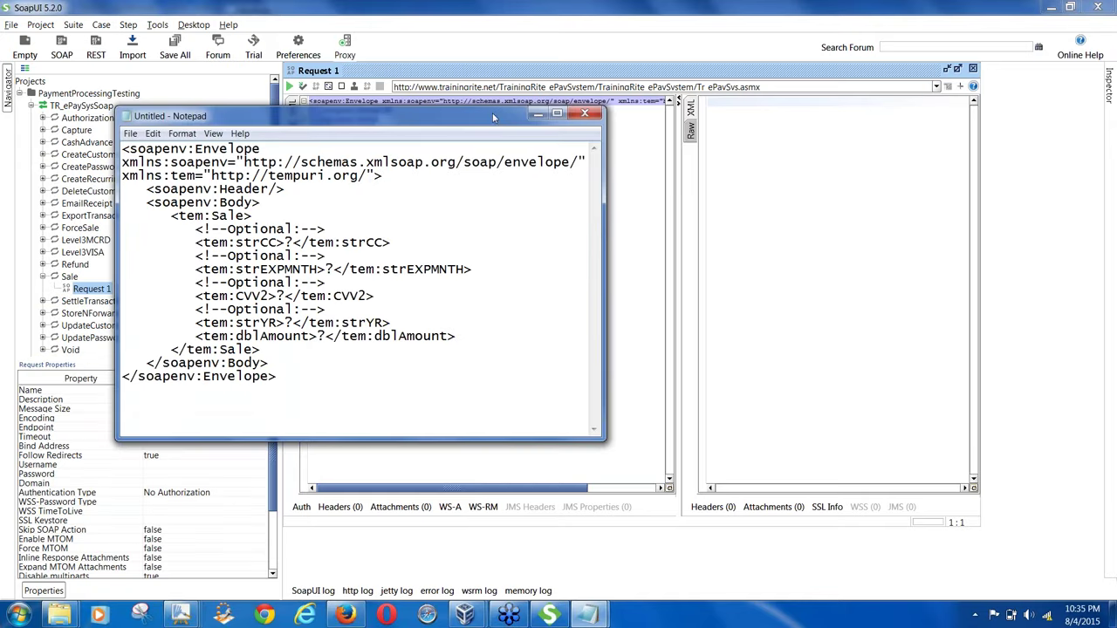
left_click_drag(492, 112, 659, 64)
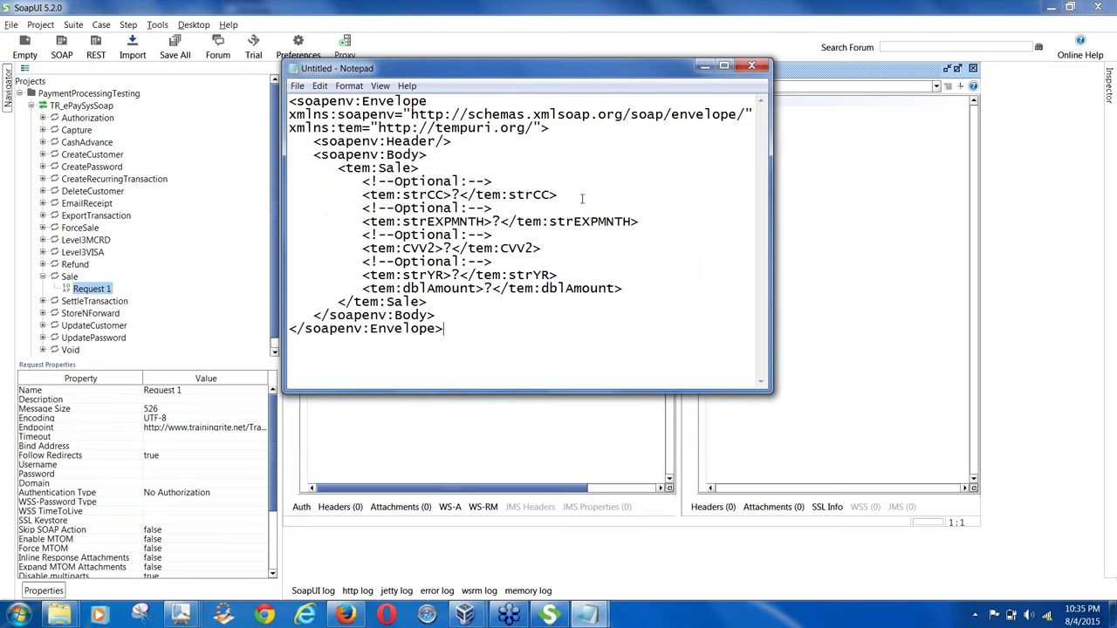
left_click_drag(447, 330, 291, 336)
left_click_drag(438, 101, 260, 105)
left_click_drag(451, 332, 254, 100)
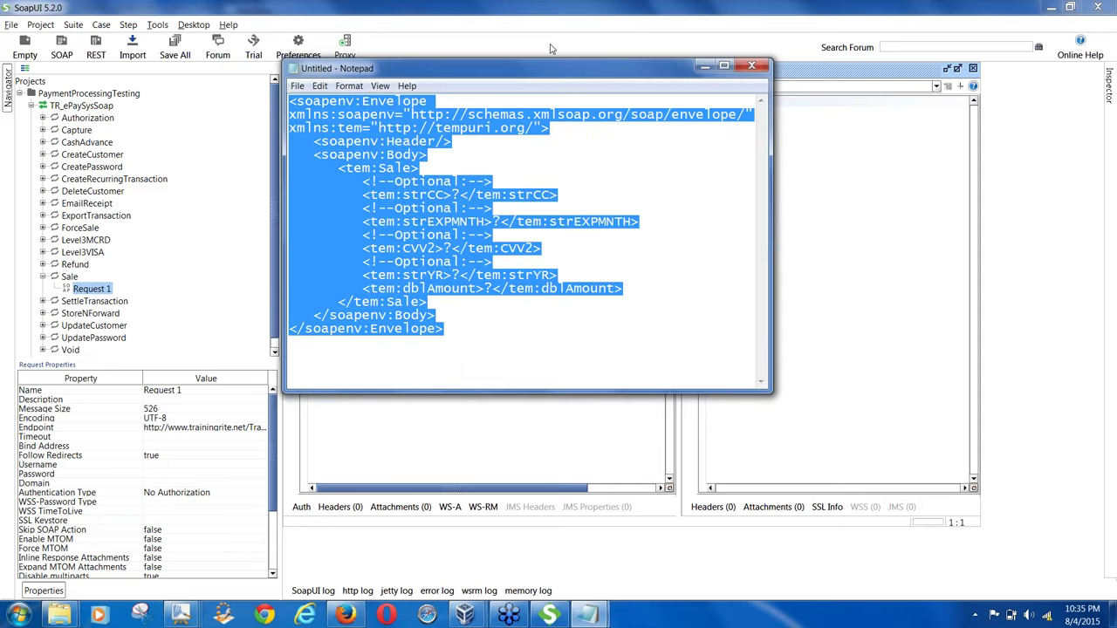
left_click(751, 66)
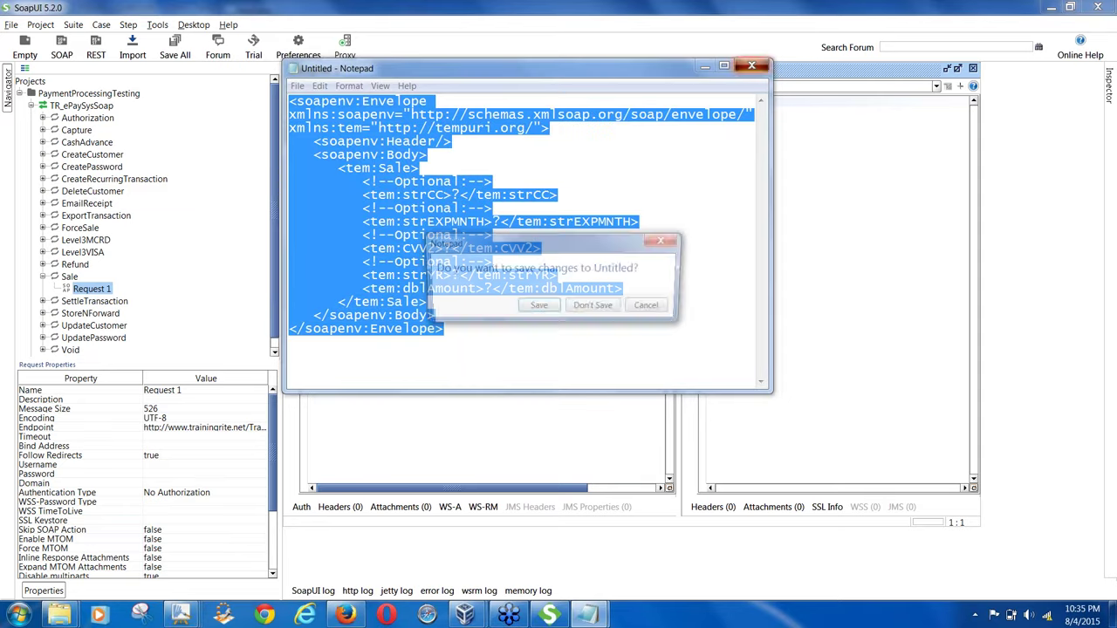
left_click(604, 307)
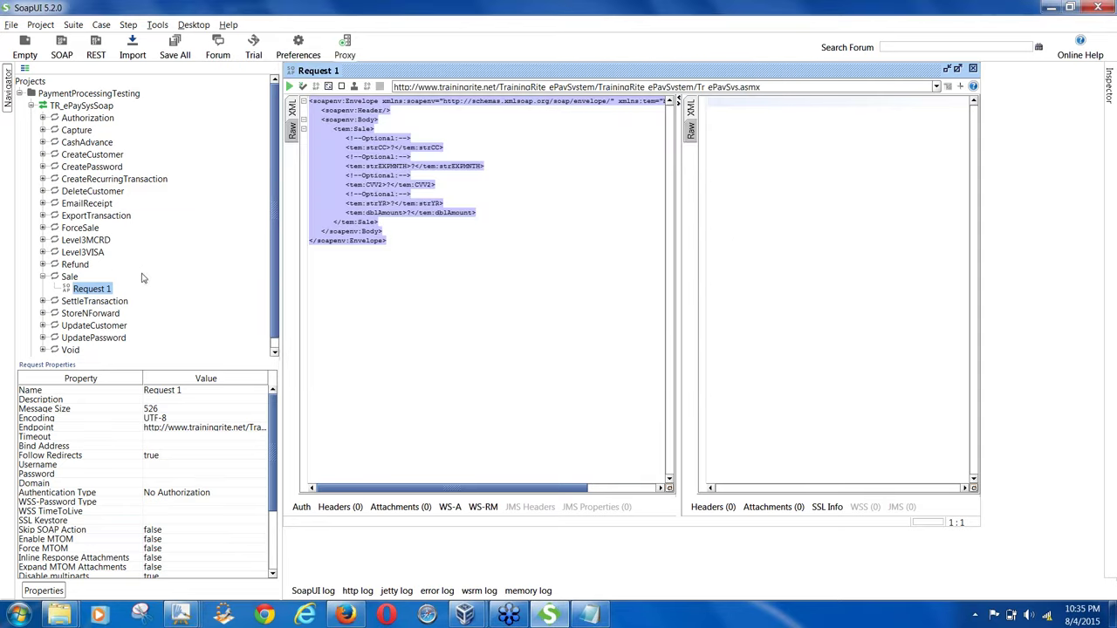
Reselect Sale's Request 1, clear the XML selection, and browse the Desktop and File menus.
left_click(70, 277)
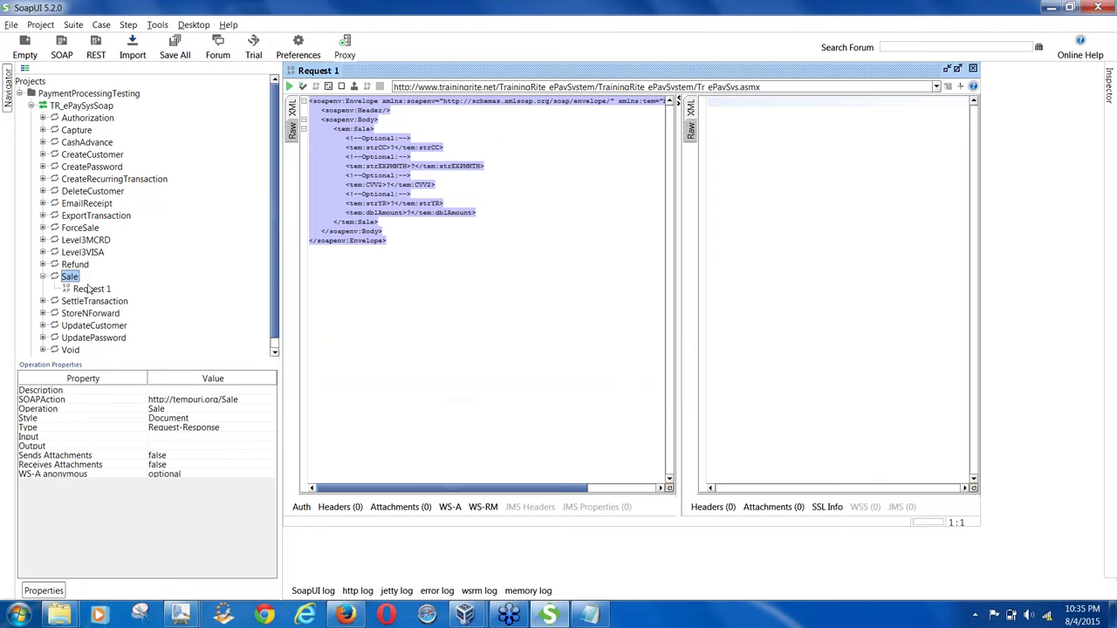
left_click(92, 290)
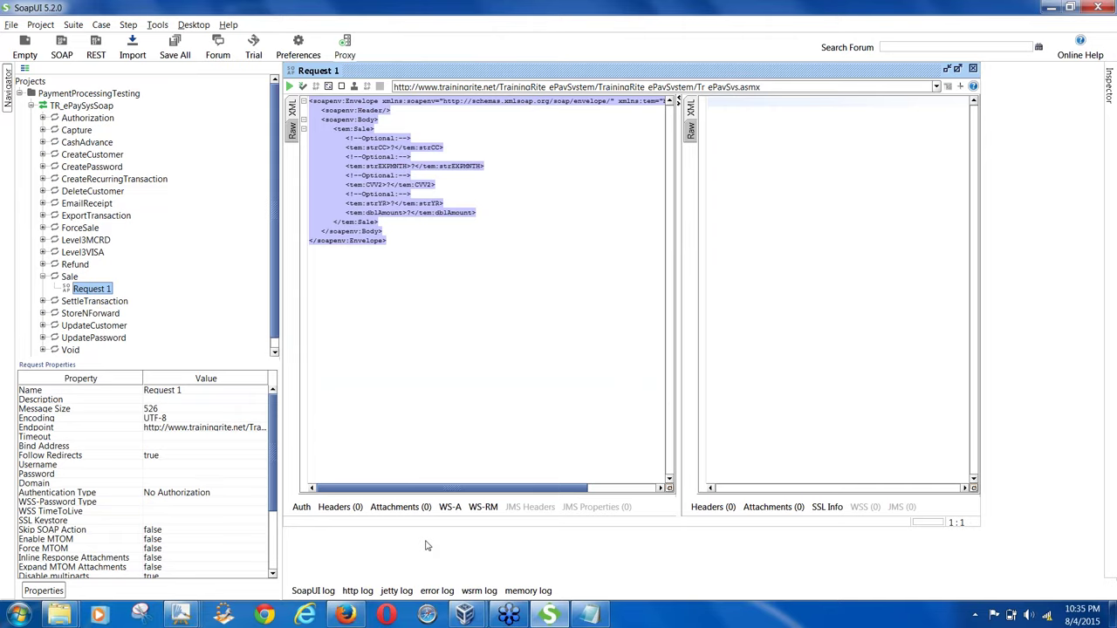
left_click(453, 322)
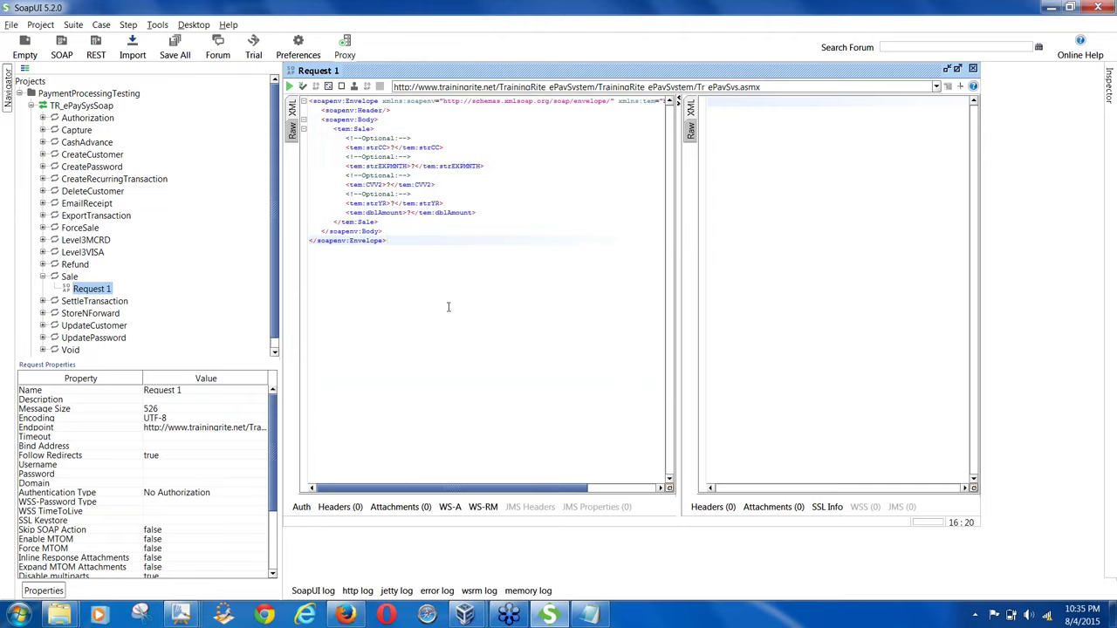
left_click(195, 27)
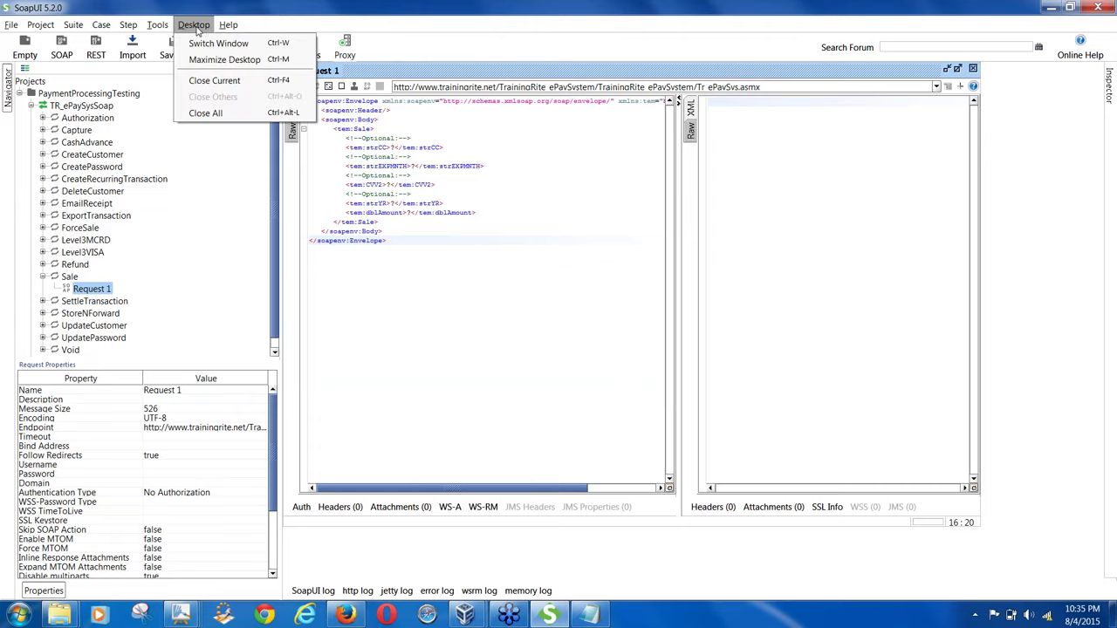
mouse_move(160, 27)
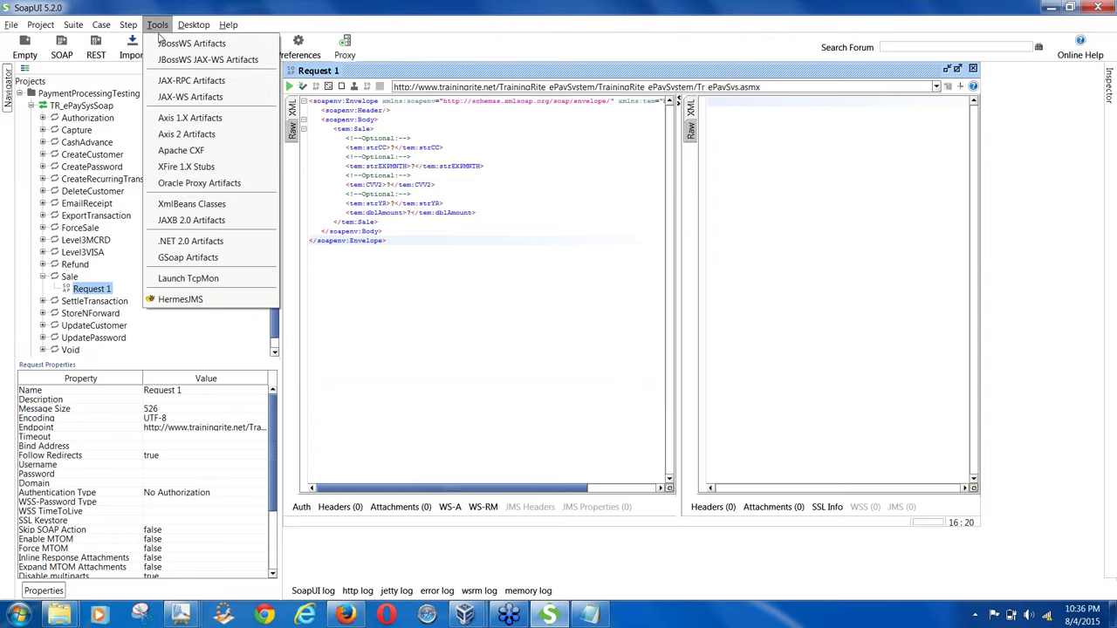
mouse_move(11, 25)
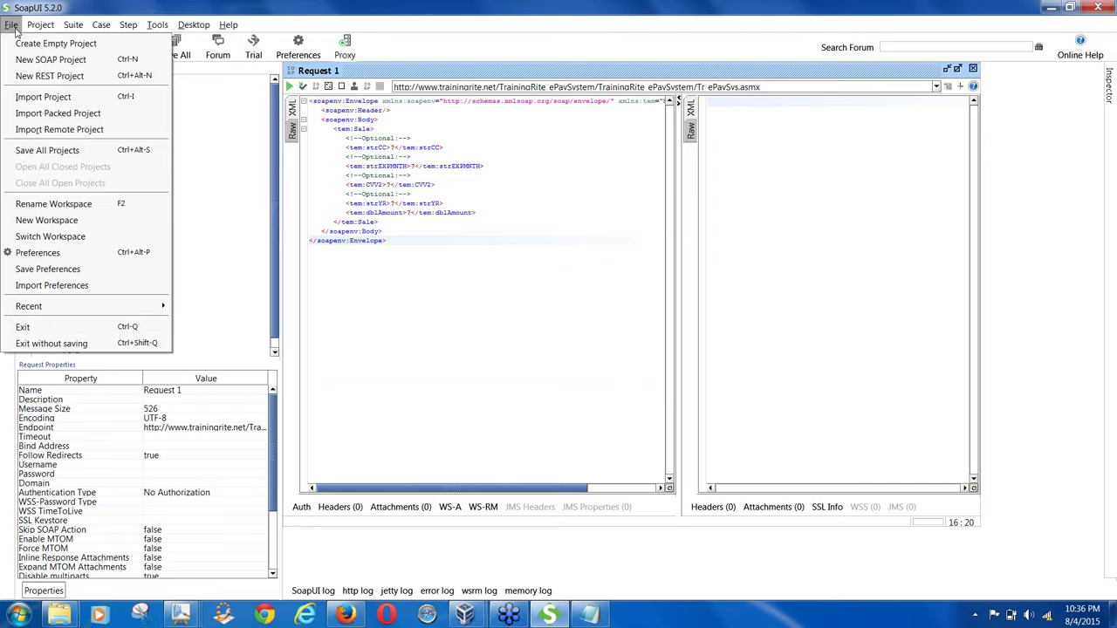
Set the XML editor font to Monospaced size 16 in Preferences' Editor Settings.
left_click(48, 253)
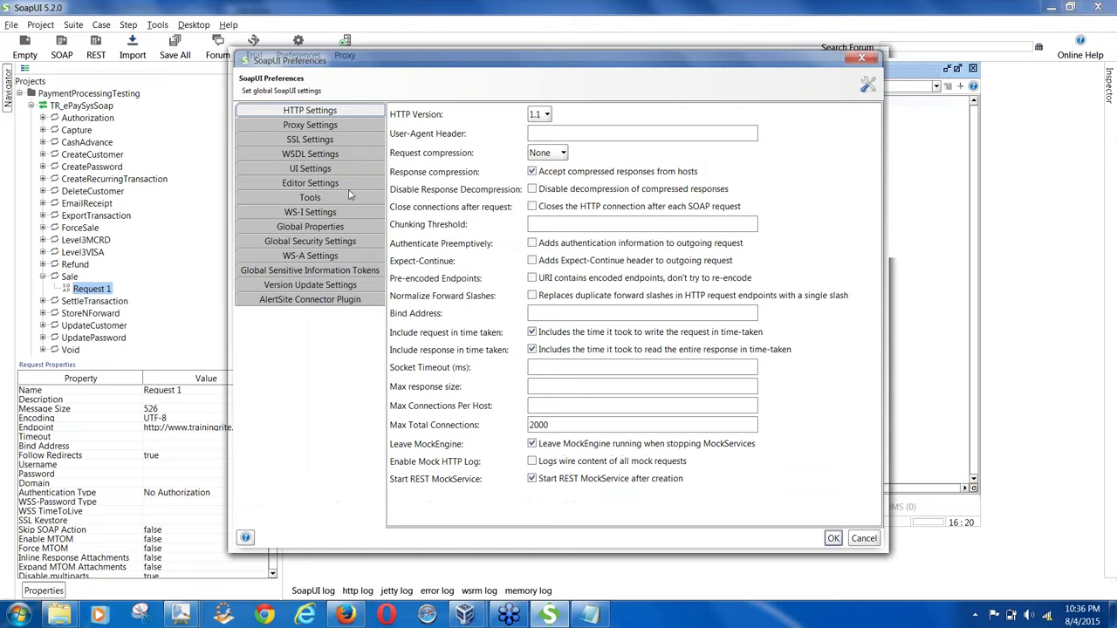
left_click(339, 186)
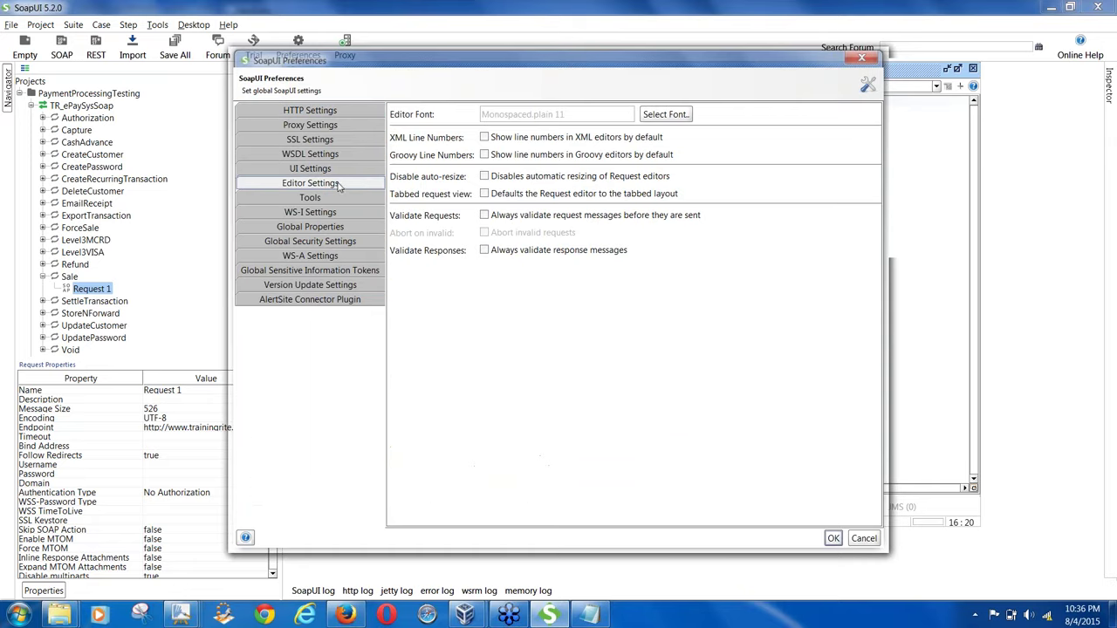
left_click(665, 114)
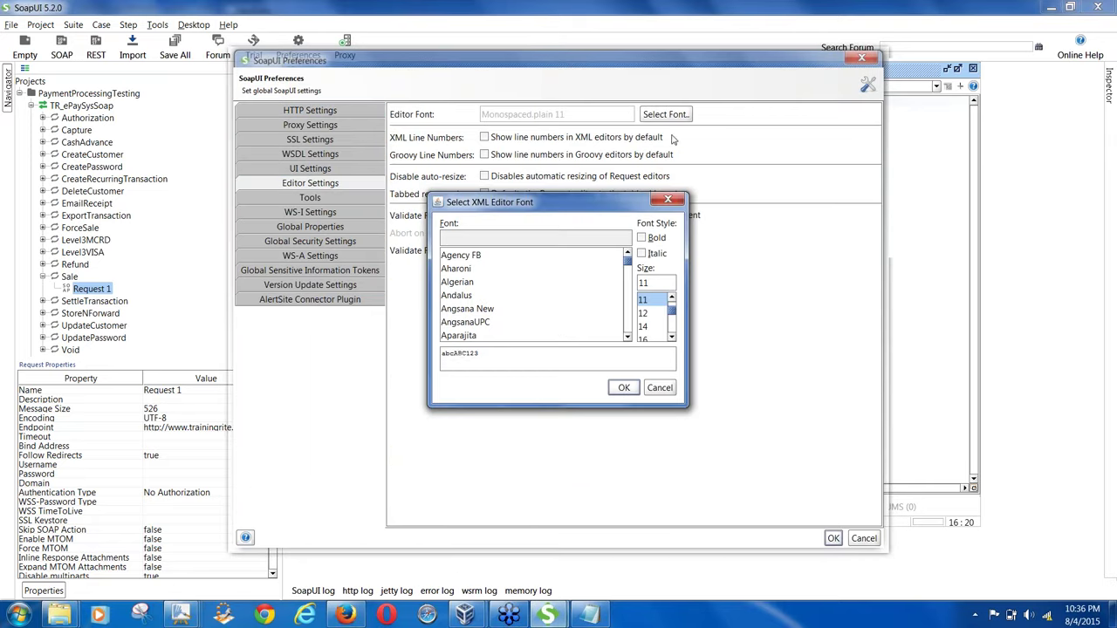
left_click(643, 340)
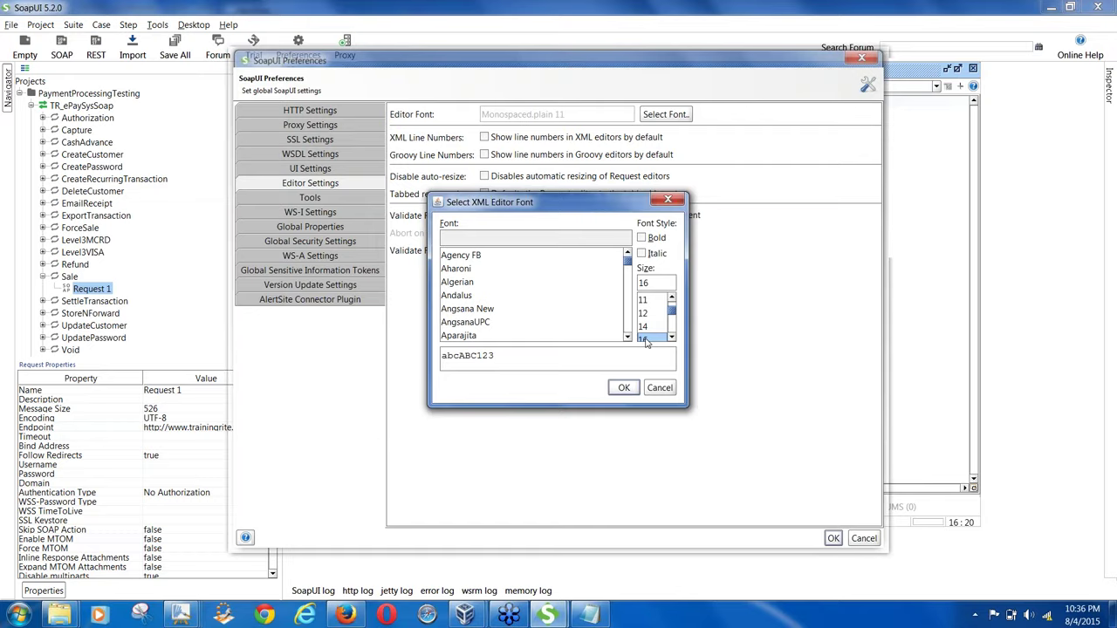
left_click(625, 388)
left_click(833, 538)
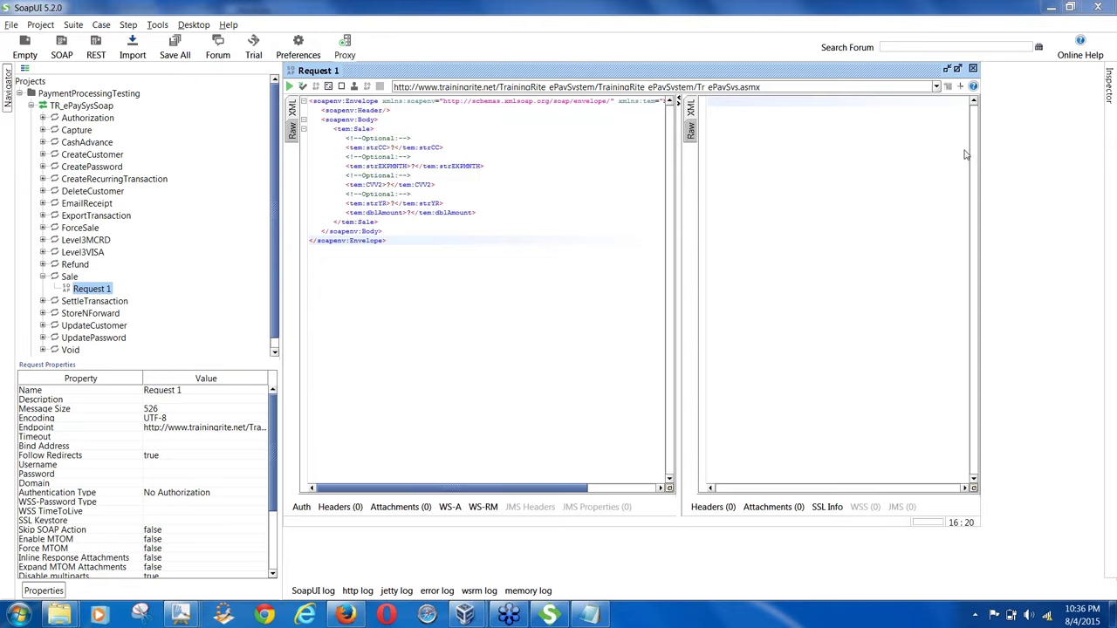
Close SoapUI from the taskbar, confirming exit without saving PaymentProcessingTesting.
left_click(1067, 149)
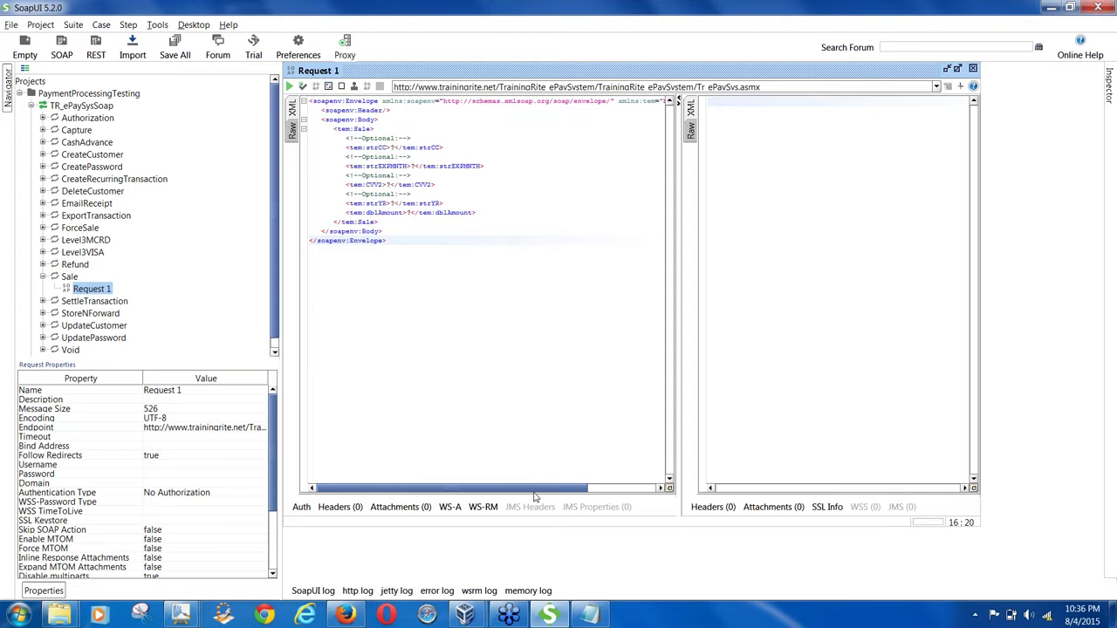
right_click(551, 617)
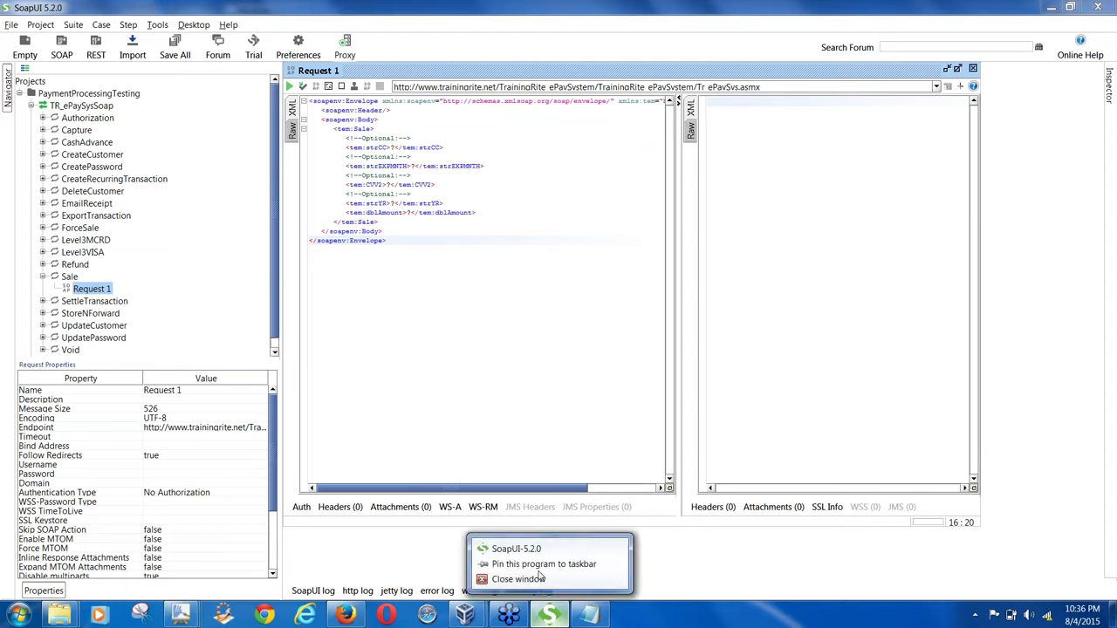
left_click(541, 581)
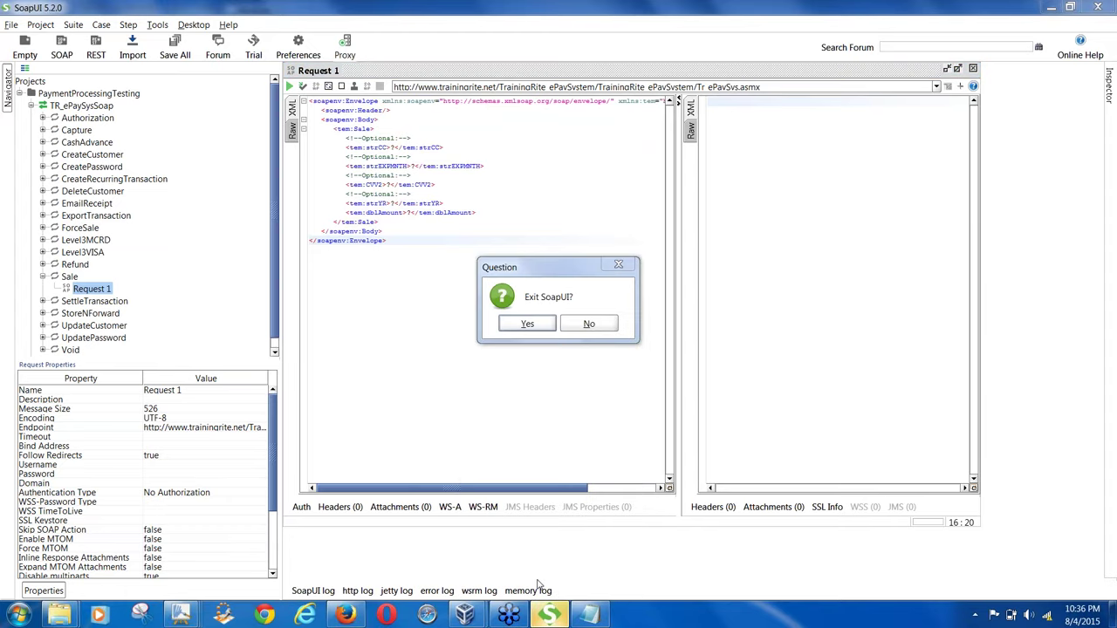
left_click(534, 321)
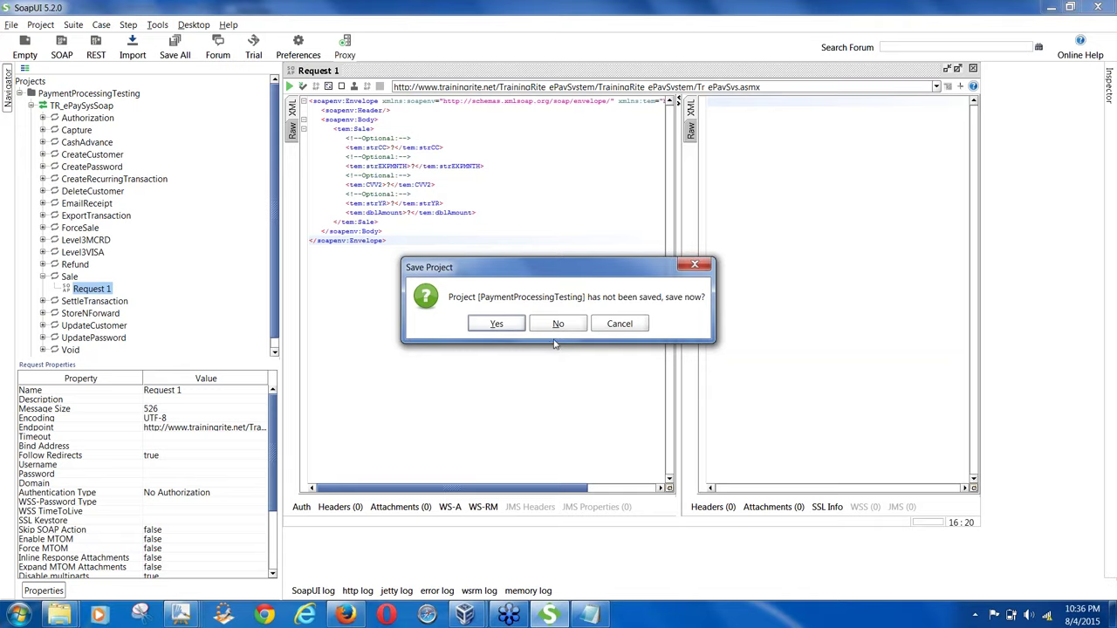
left_click(558, 324)
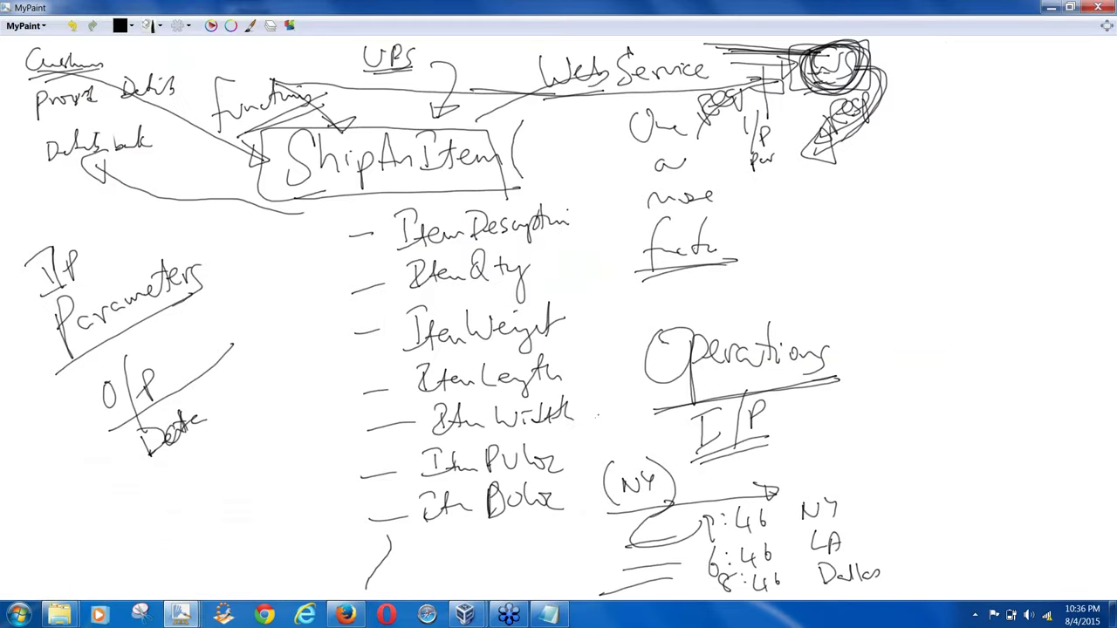
Minimize MyPaint, the browser and the notes, then relaunch SoapUI from its desktop icon.
left_click(1050, 7)
left_click(1050, 7)
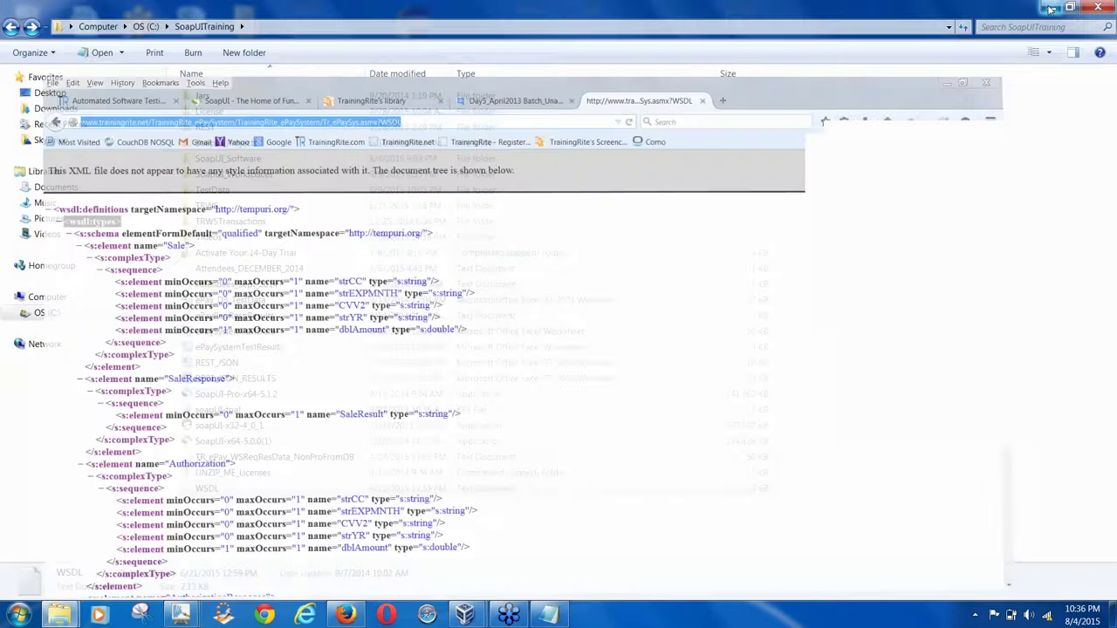
left_click(1051, 7)
left_click(725, 184)
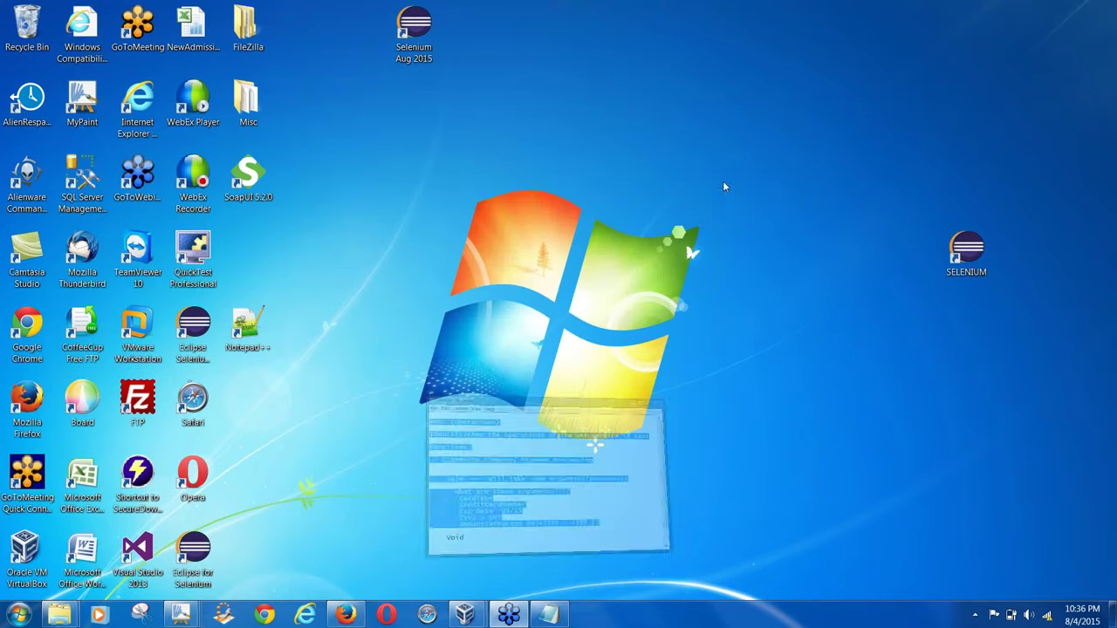
double_click(259, 181)
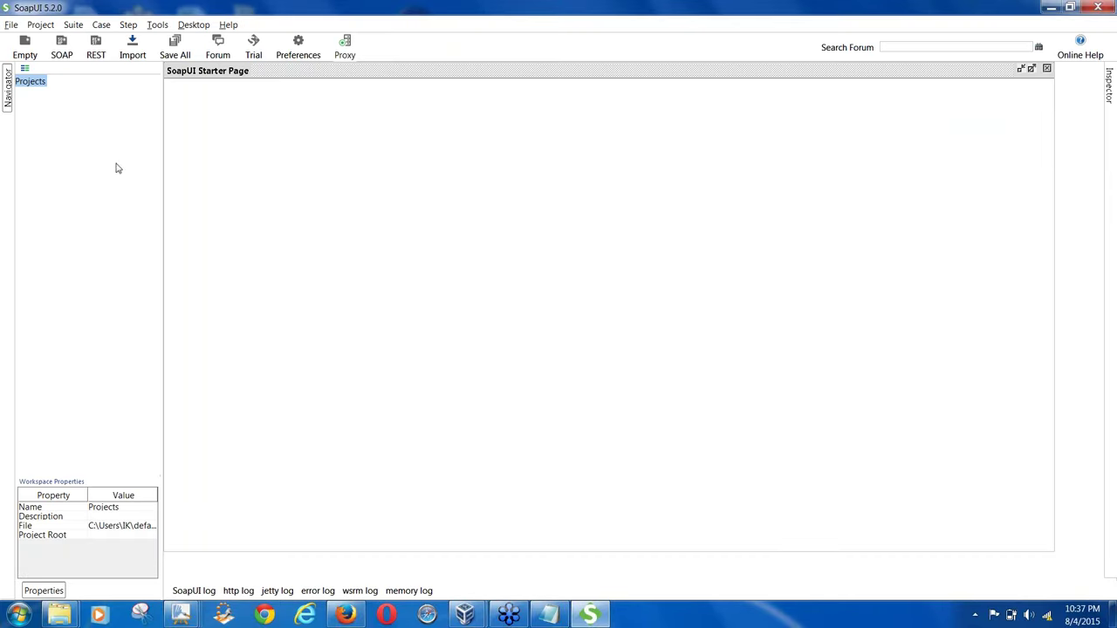
Start a new SOAP project named PaymentProcessingTesting and clear the wrongly pasted XML from Initial WSDL.
left_click(11, 24)
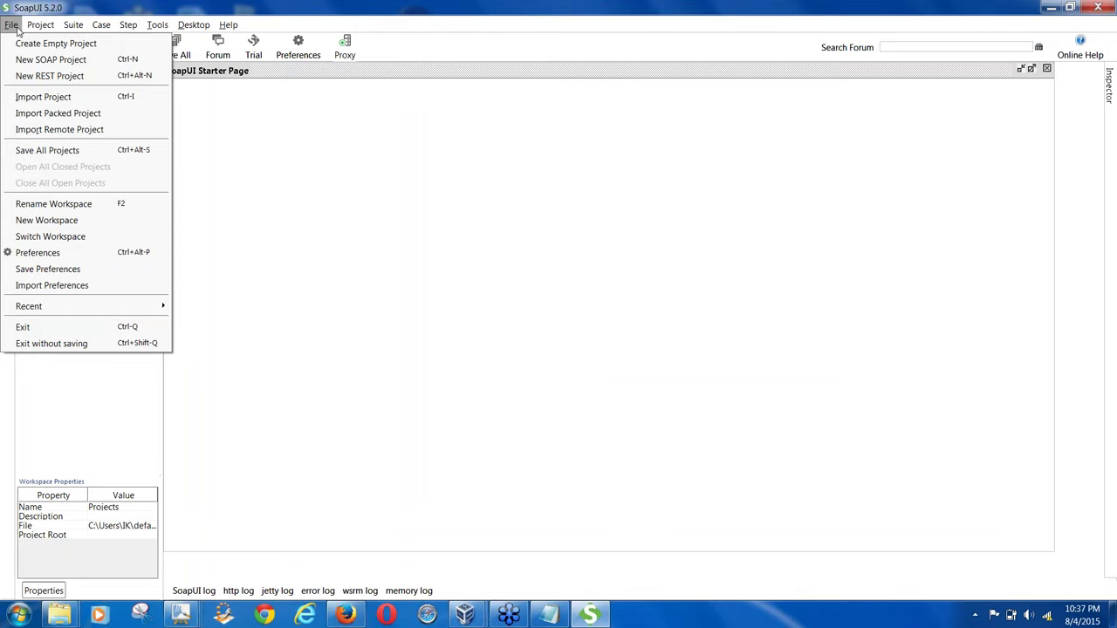
left_click(33, 60)
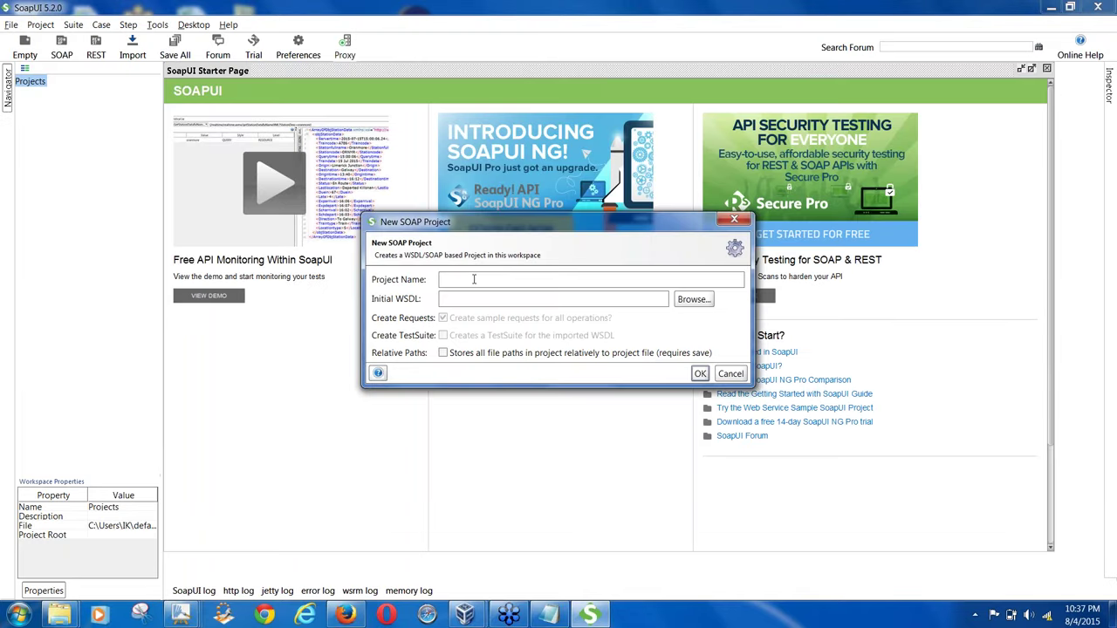
type("PaymentProcessingTesting")
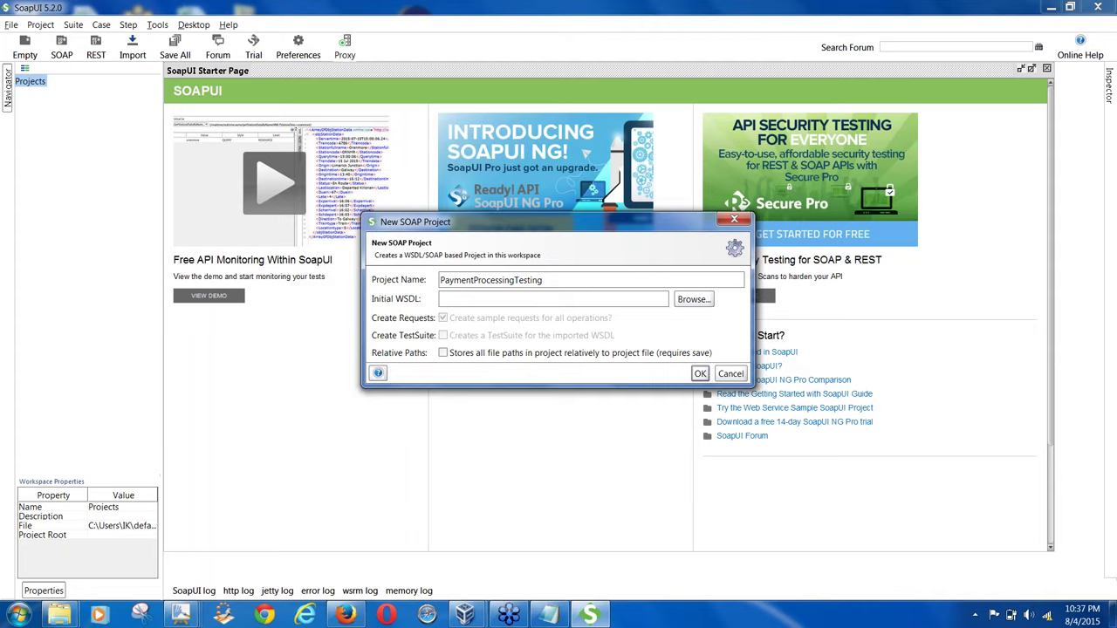
key("Tab")
key("ctrl+v")
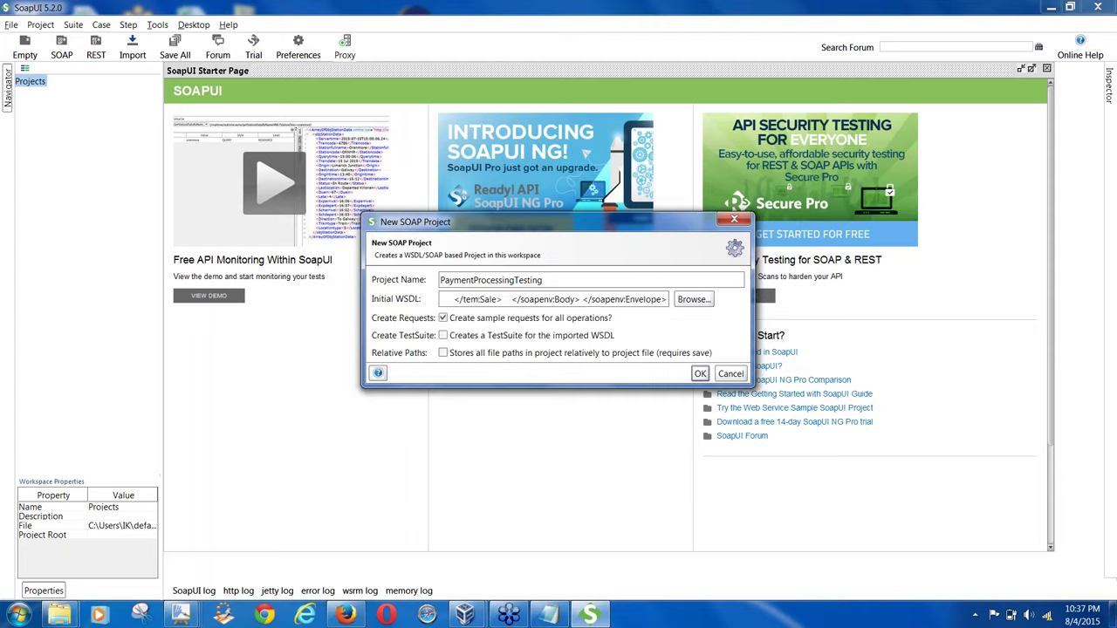
key("ctrl+a")
key("BackSpace")
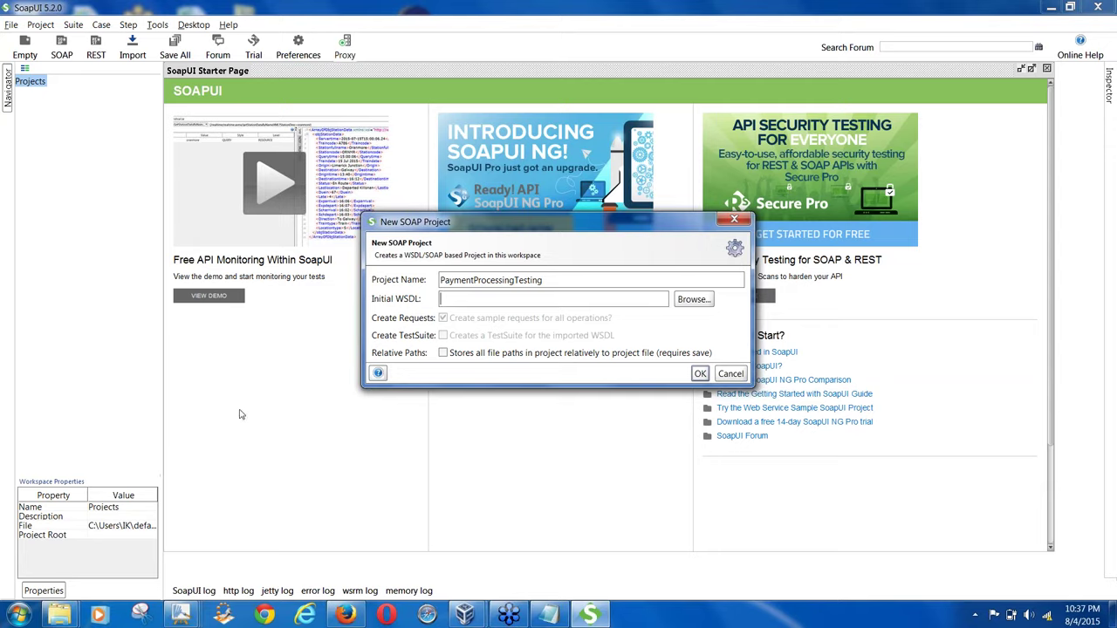
Look through the taskbar's open windows for the Notepad notes, then return to the dialog.
left_click(63, 618)
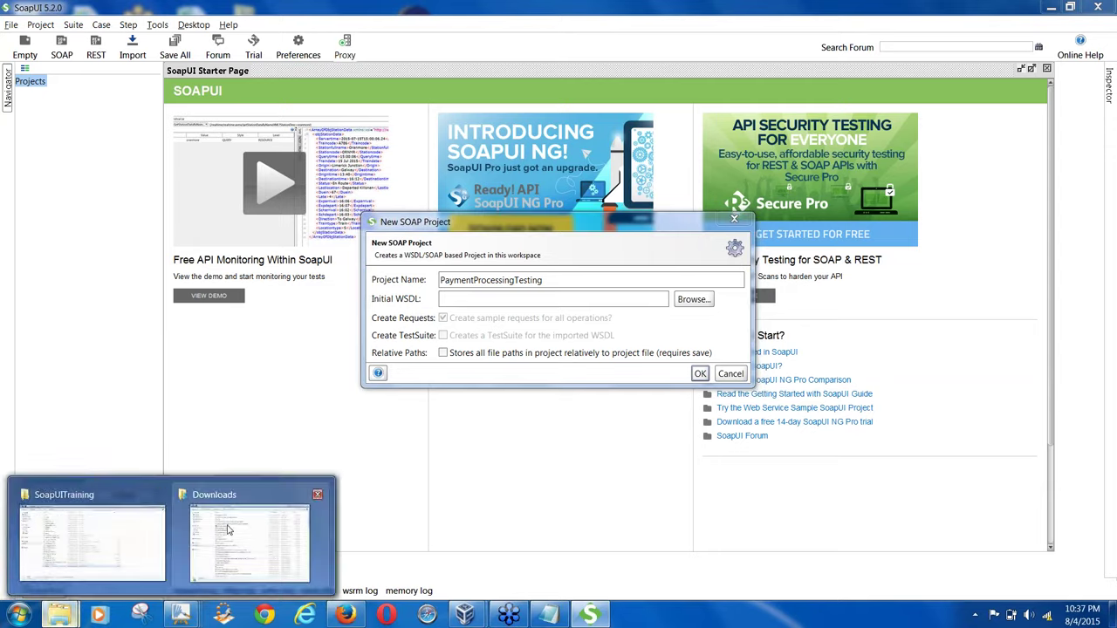
left_click(559, 618)
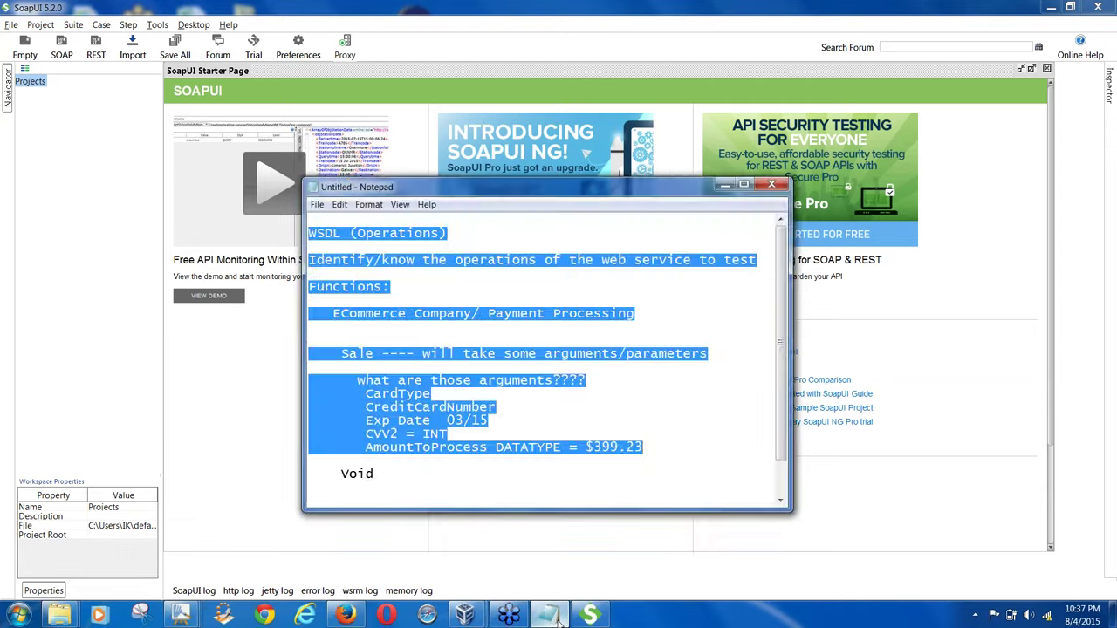
left_click(560, 618)
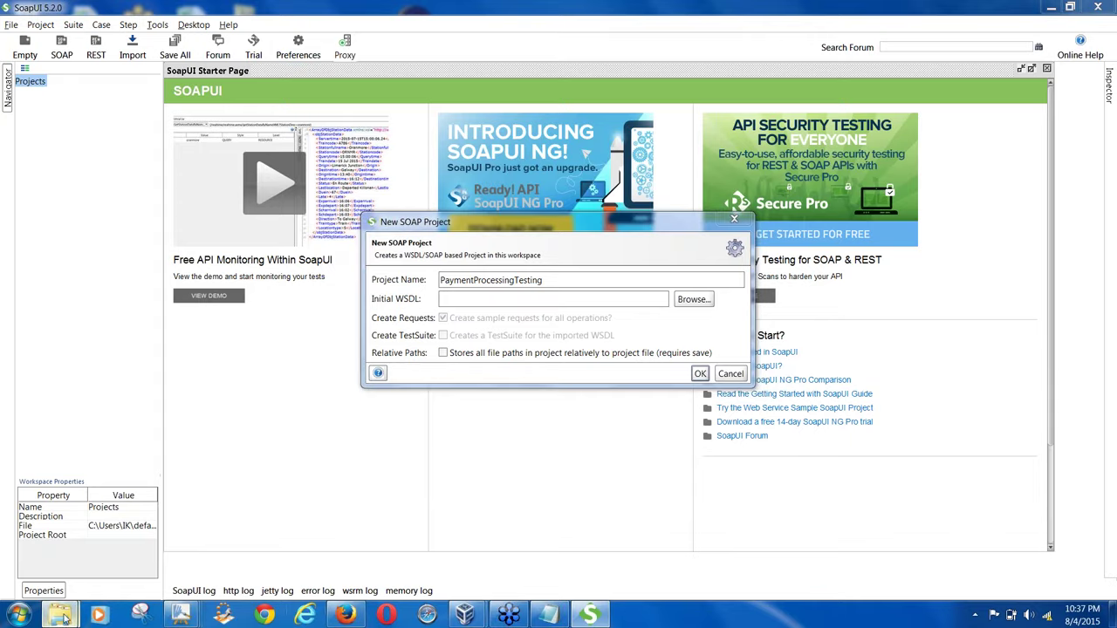
Copy the first Tr_ePaySys.asmx?WSDL URL from WSDL.txt and paste it as the Initial WSDL.
mouse_move(63, 617)
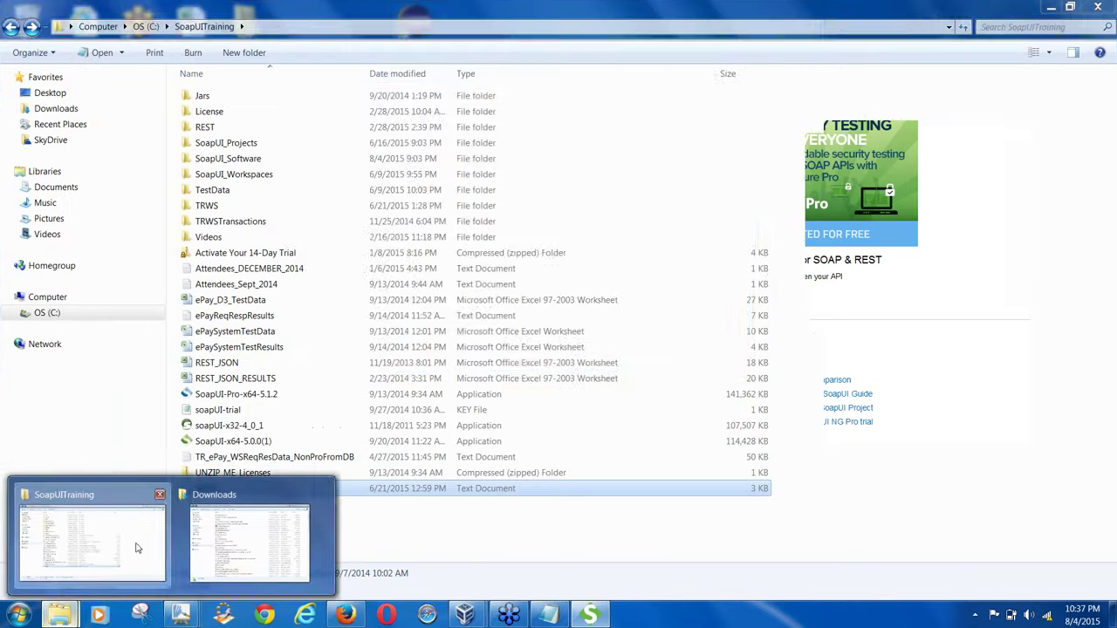
left_click(136, 548)
double_click(251, 491)
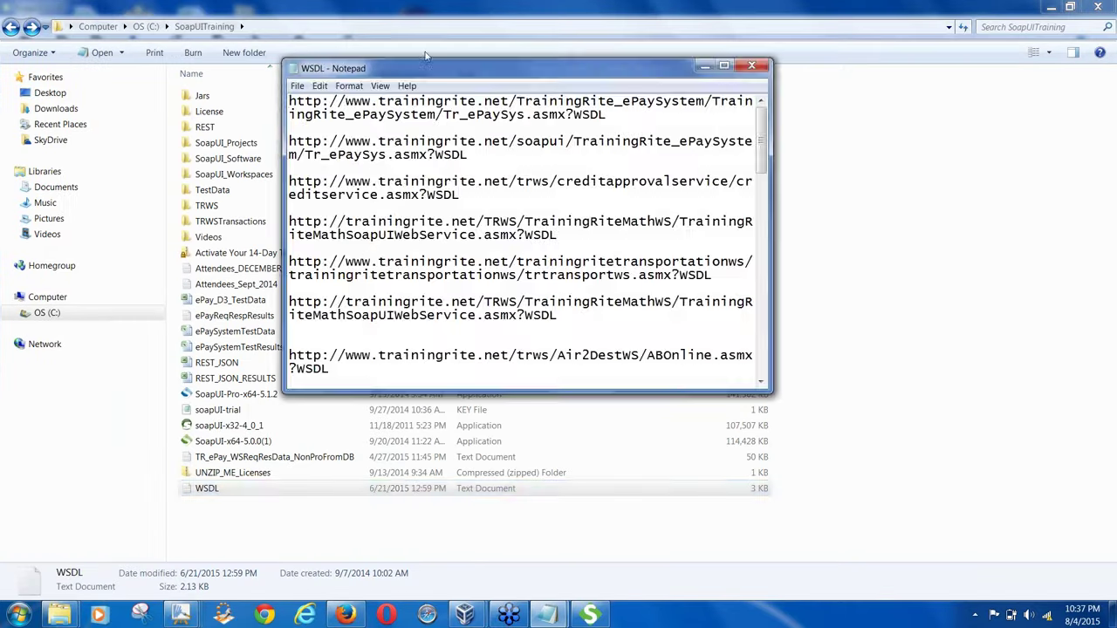
left_click_drag(607, 114, 289, 101)
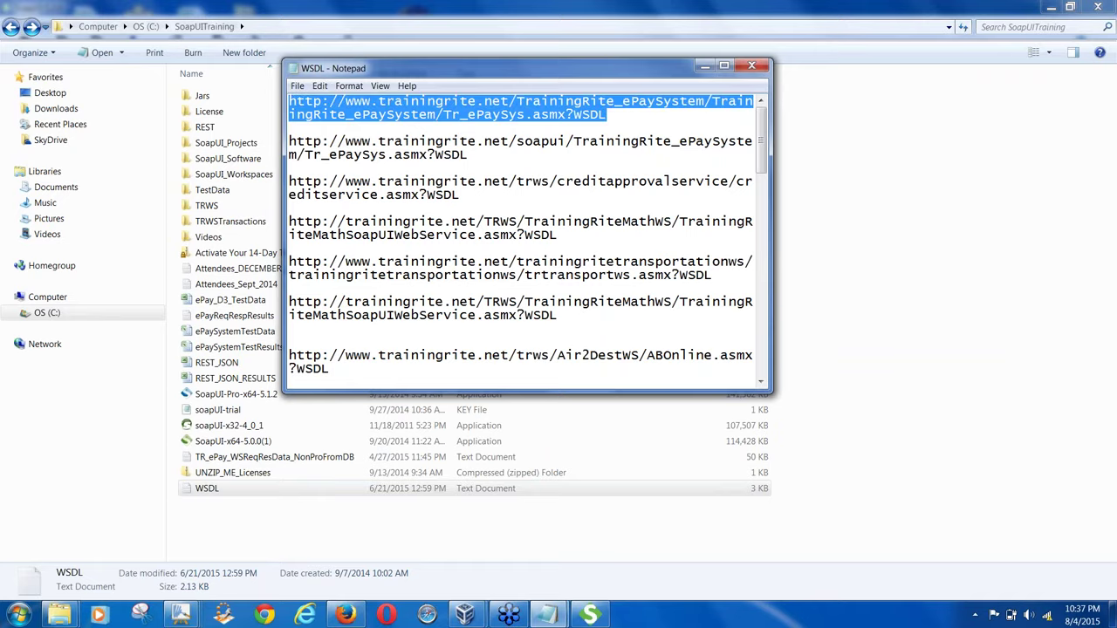
left_click(591, 615)
key("ctrl+v")
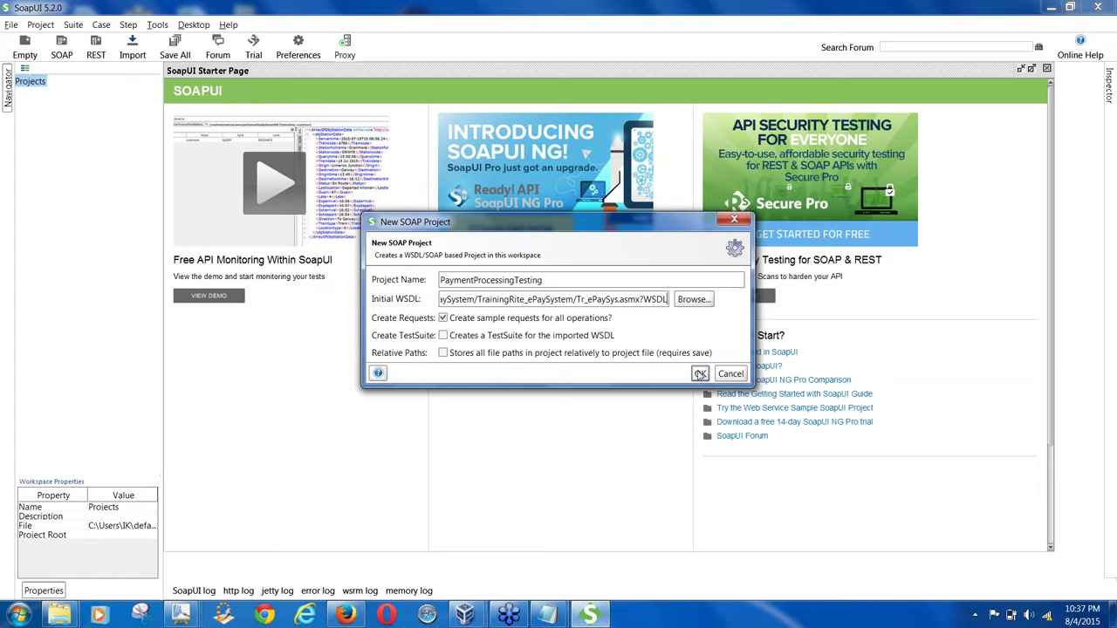
Create the project, close the Starter Page, and open Sale's Request 1 maximized in the editor.
left_click(699, 373)
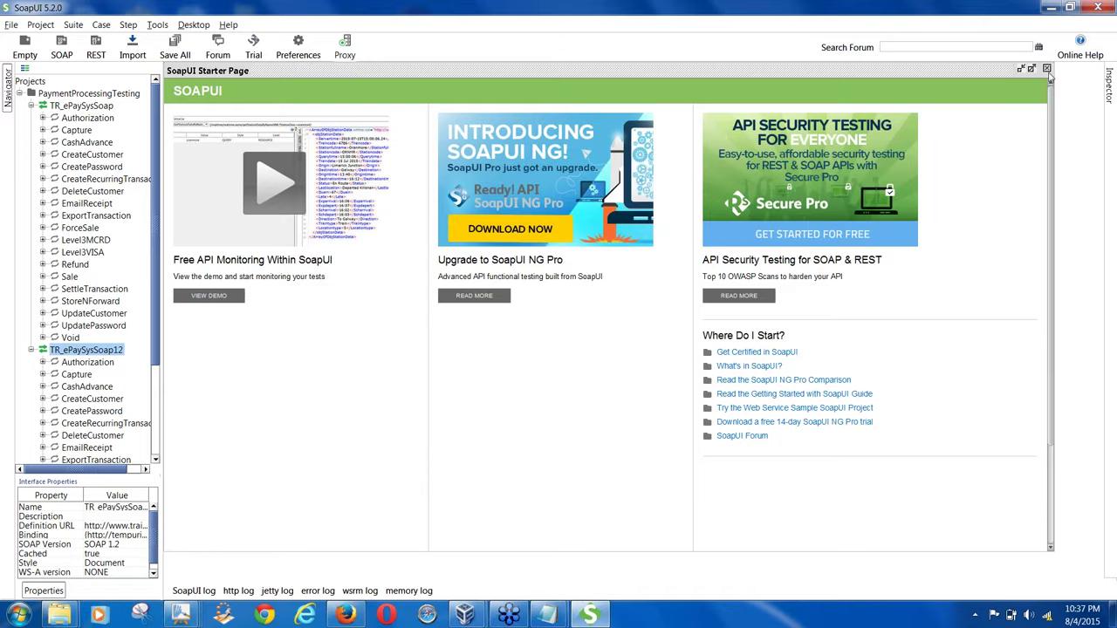
left_click(1047, 69)
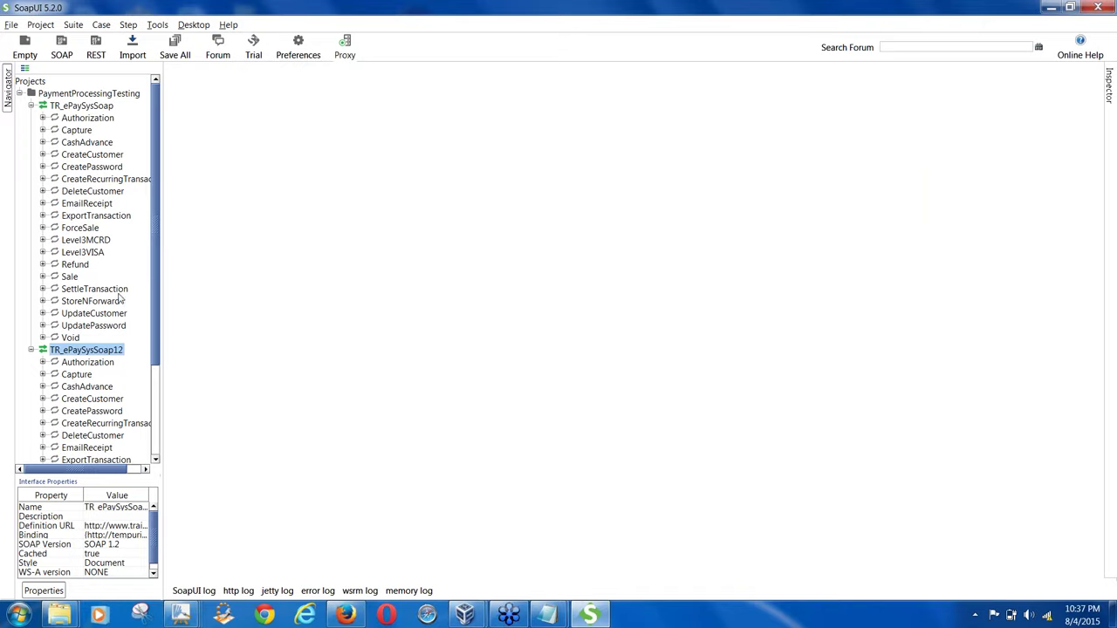
left_click(31, 351)
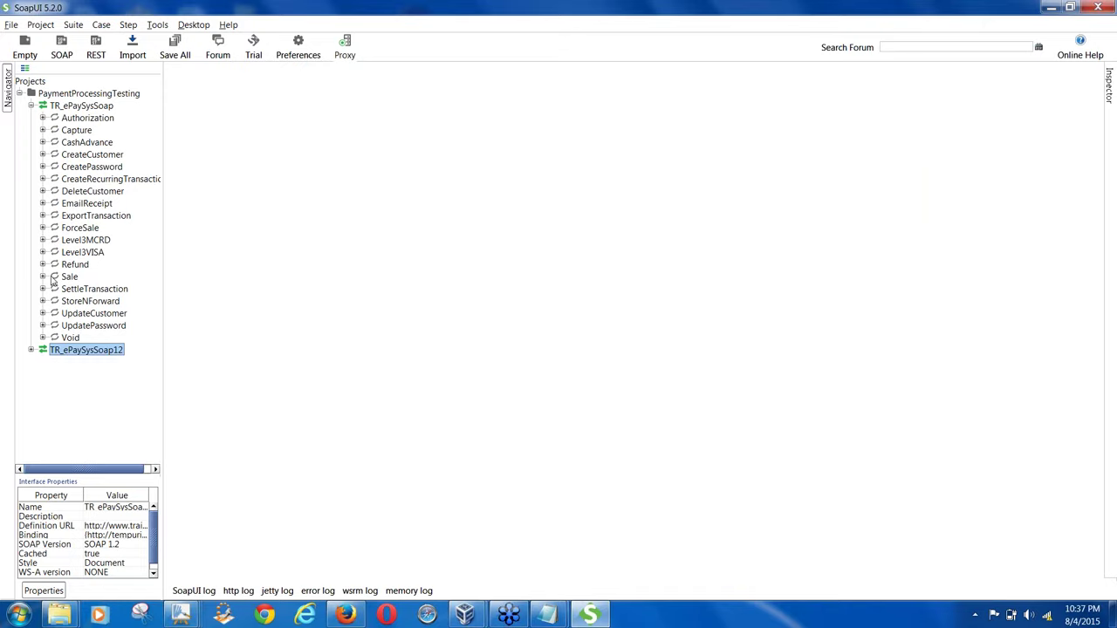
left_click(42, 275)
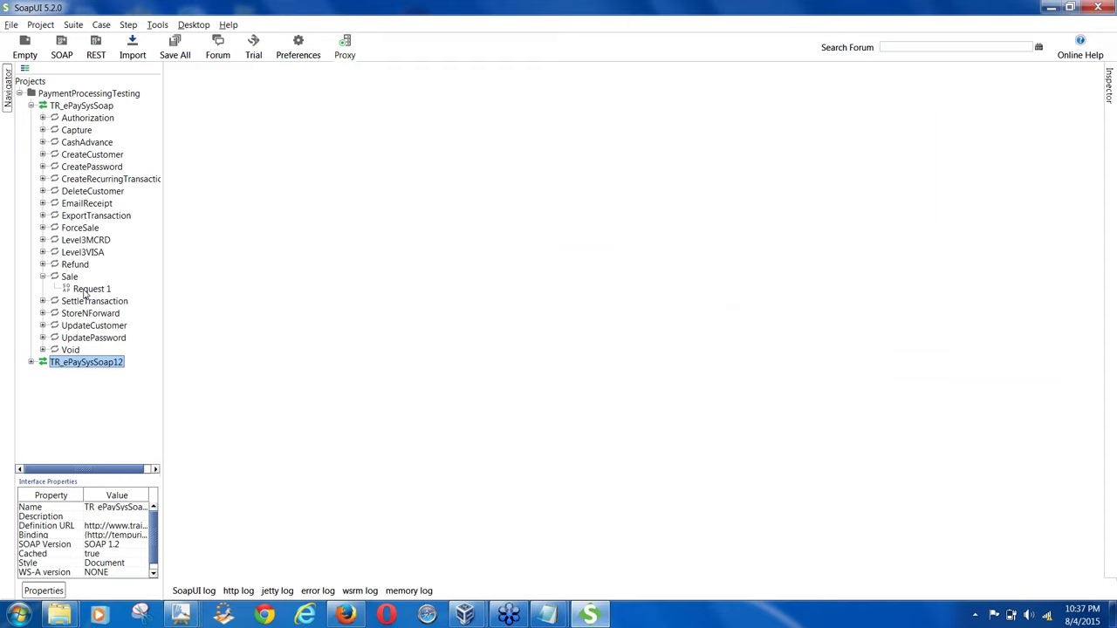
double_click(85, 289)
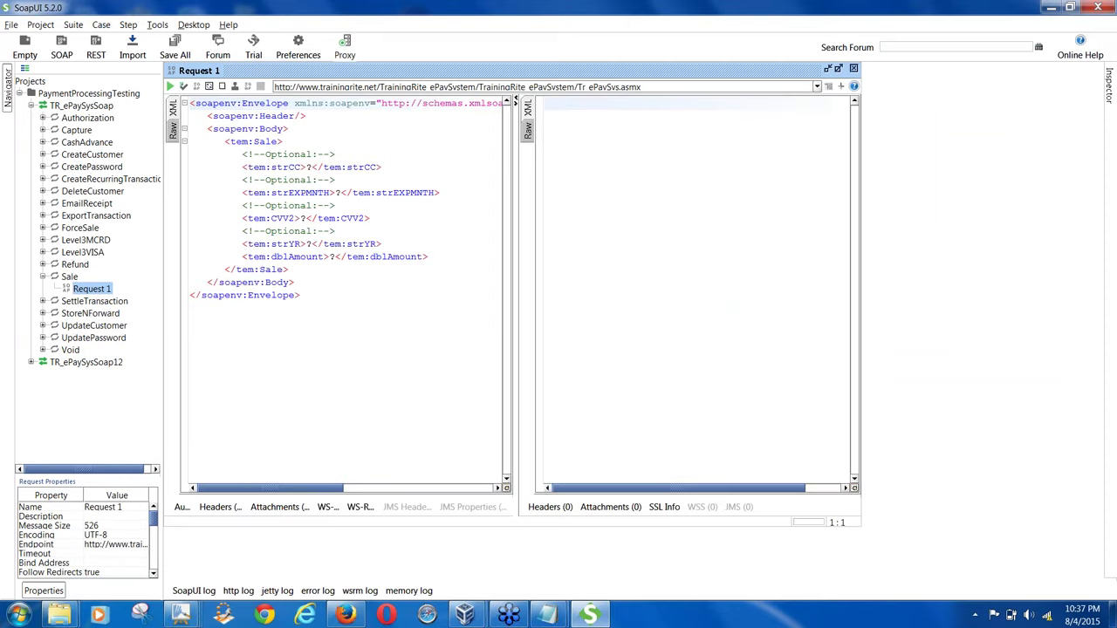
left_click(839, 69)
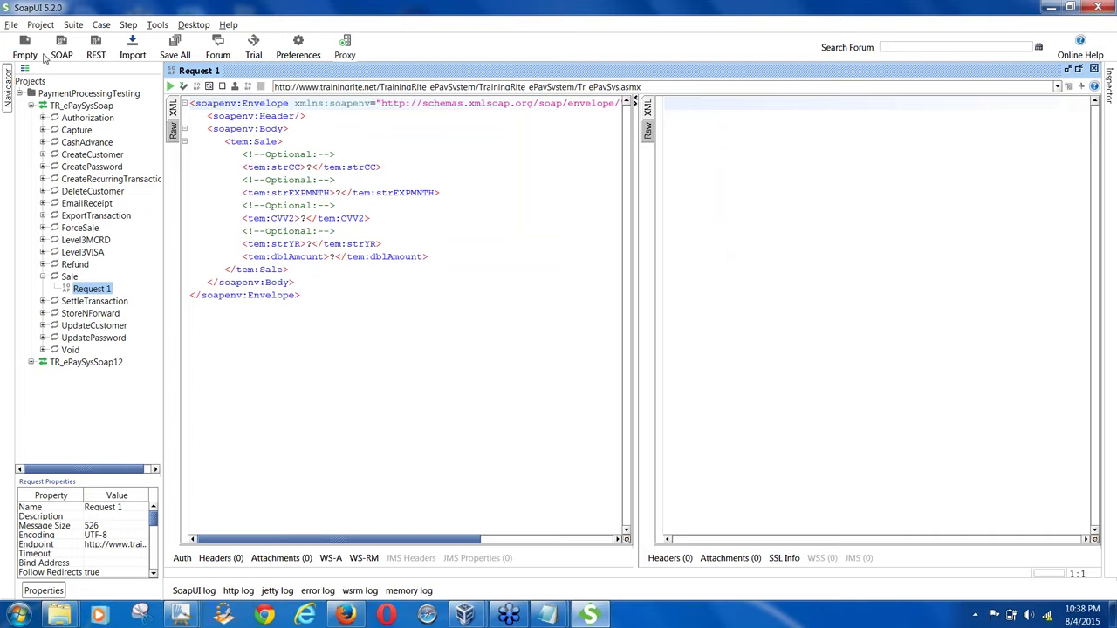
In Preferences' Editor Settings, change the XML editor font to Monospaced size 20.
left_click(11, 24)
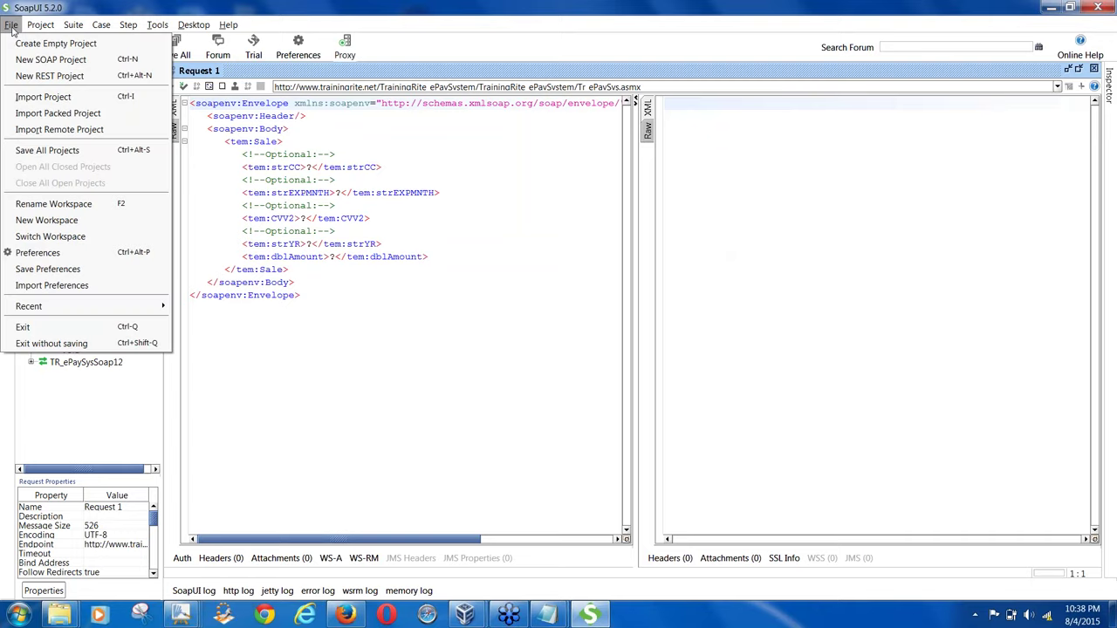
left_click(39, 253)
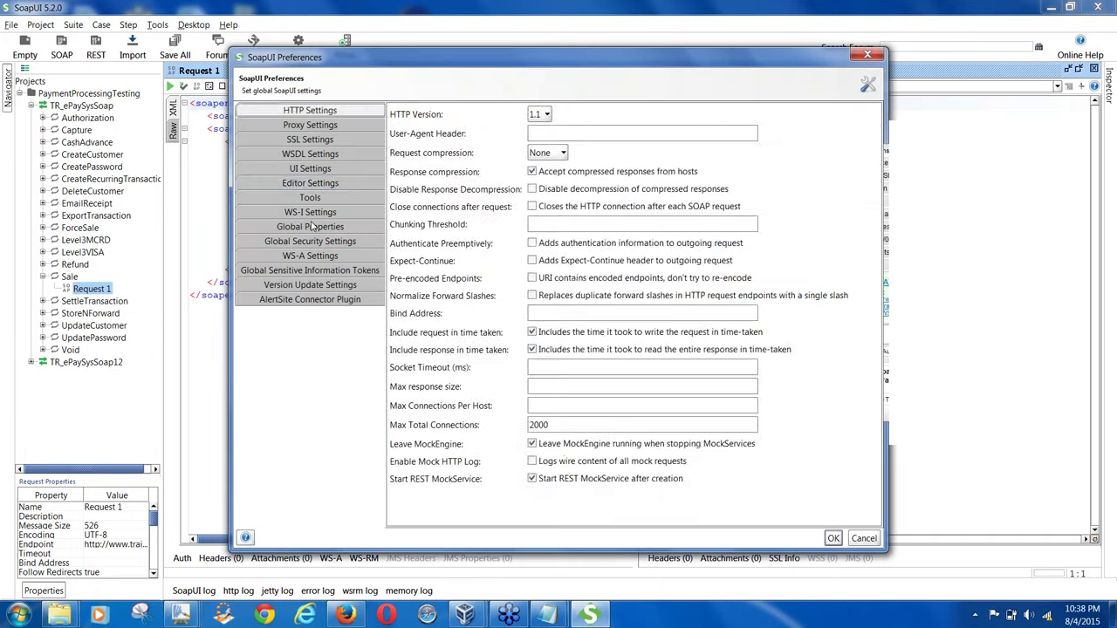
left_click(312, 184)
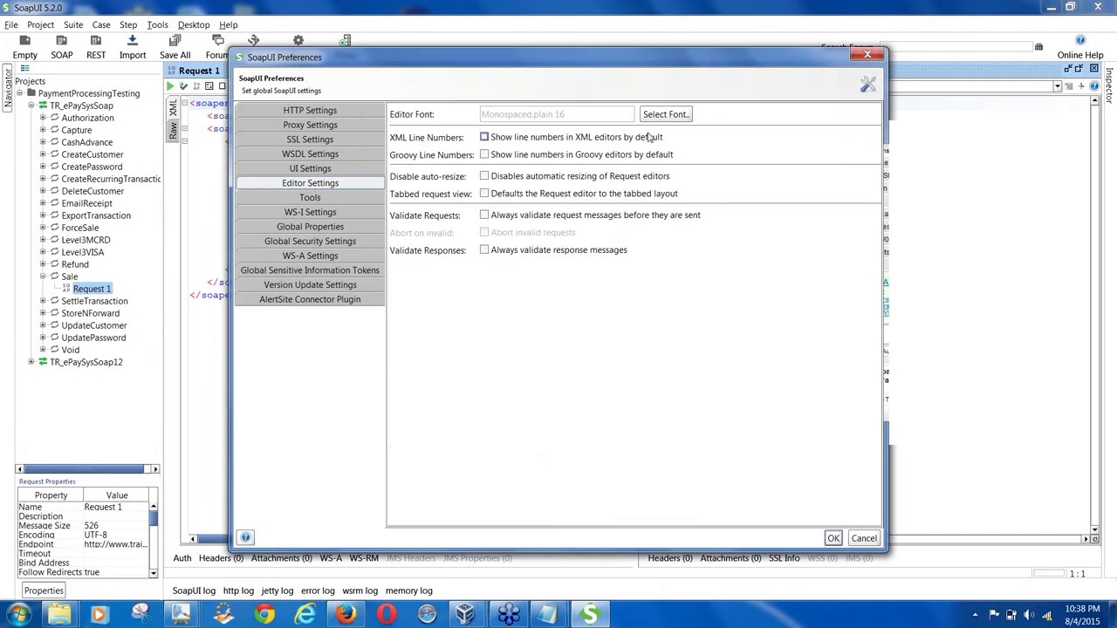
left_click(677, 116)
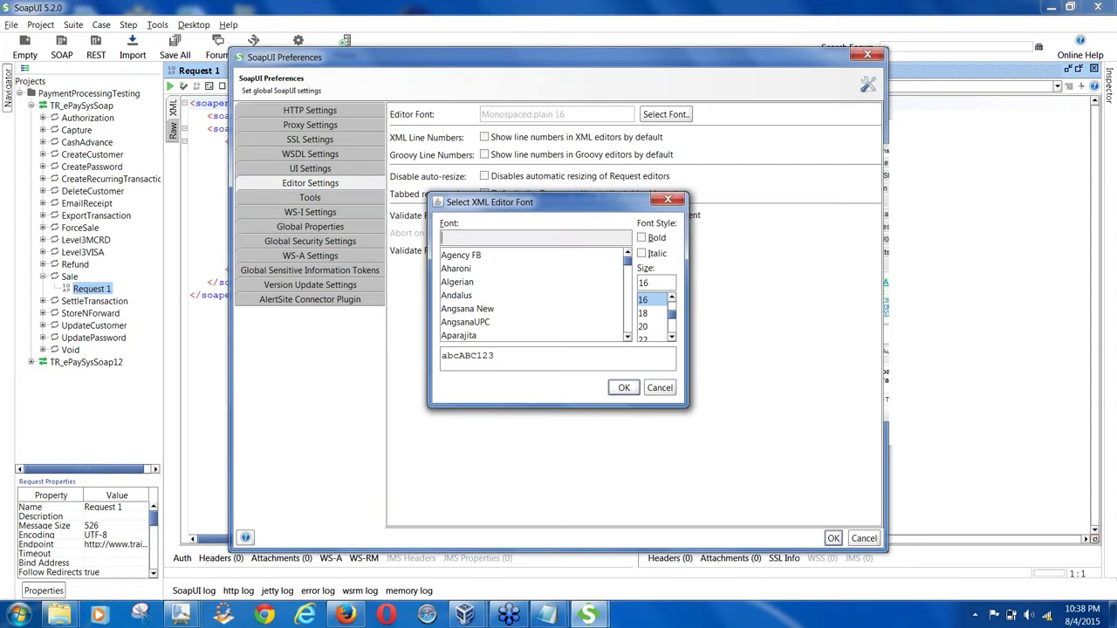
left_click(645, 327)
left_click(624, 388)
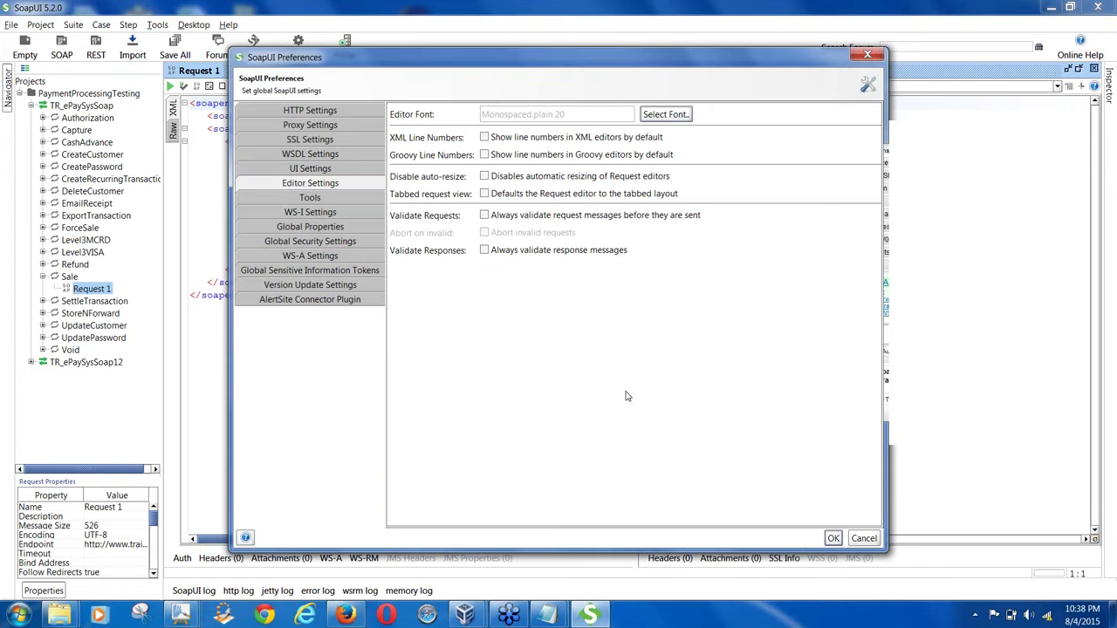
left_click(834, 538)
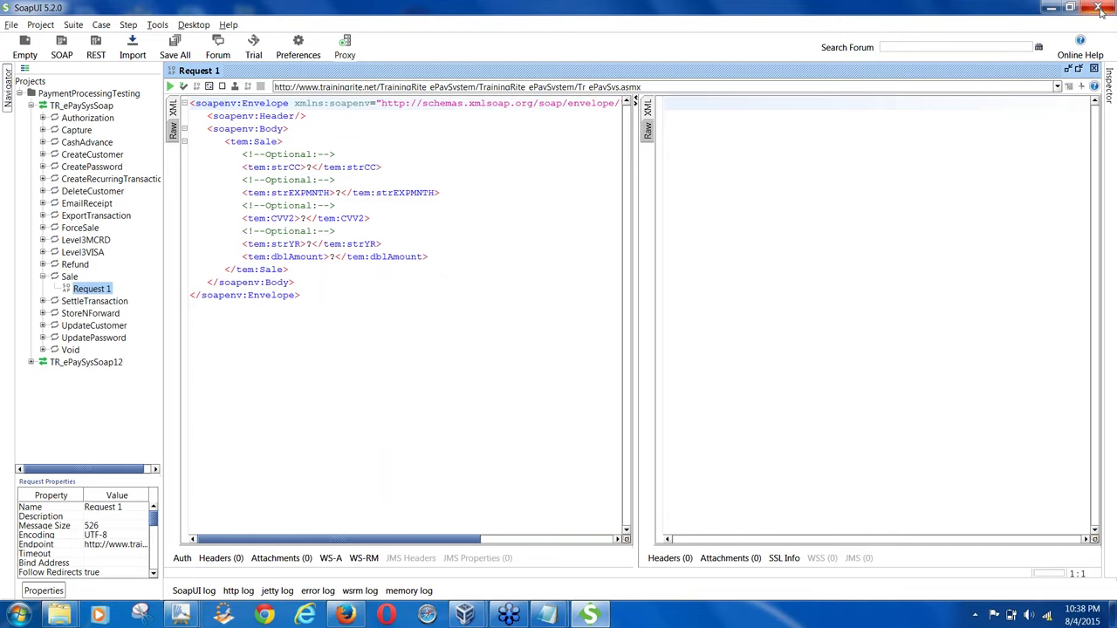
Quit SoapUI with Alt+F4, confirming the exit and declining to save the project.
right_click(590, 615)
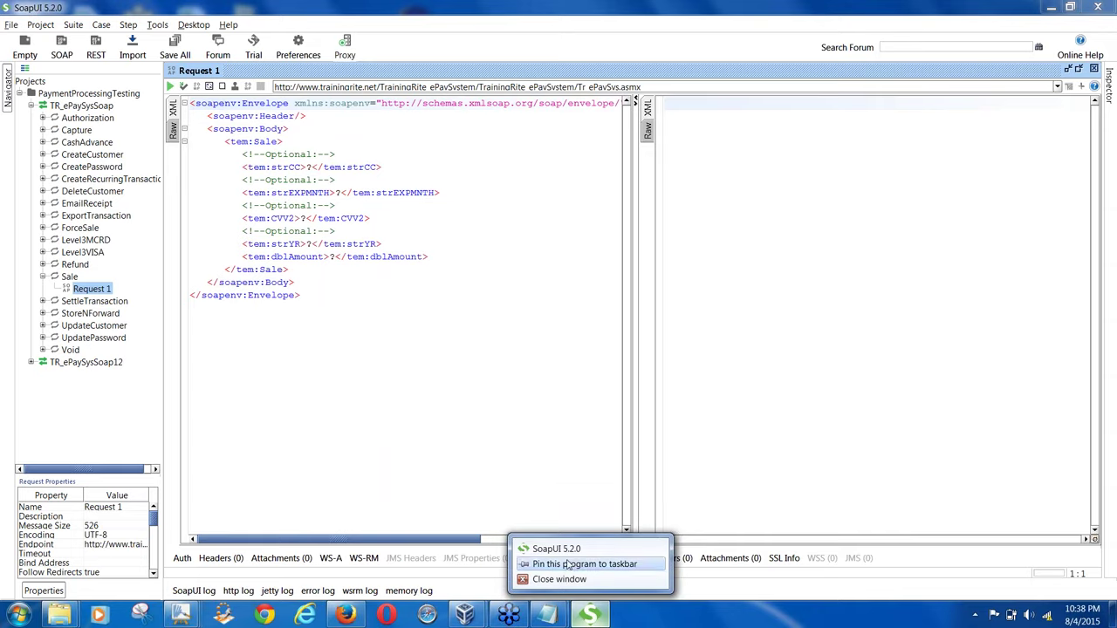
key("Escape")
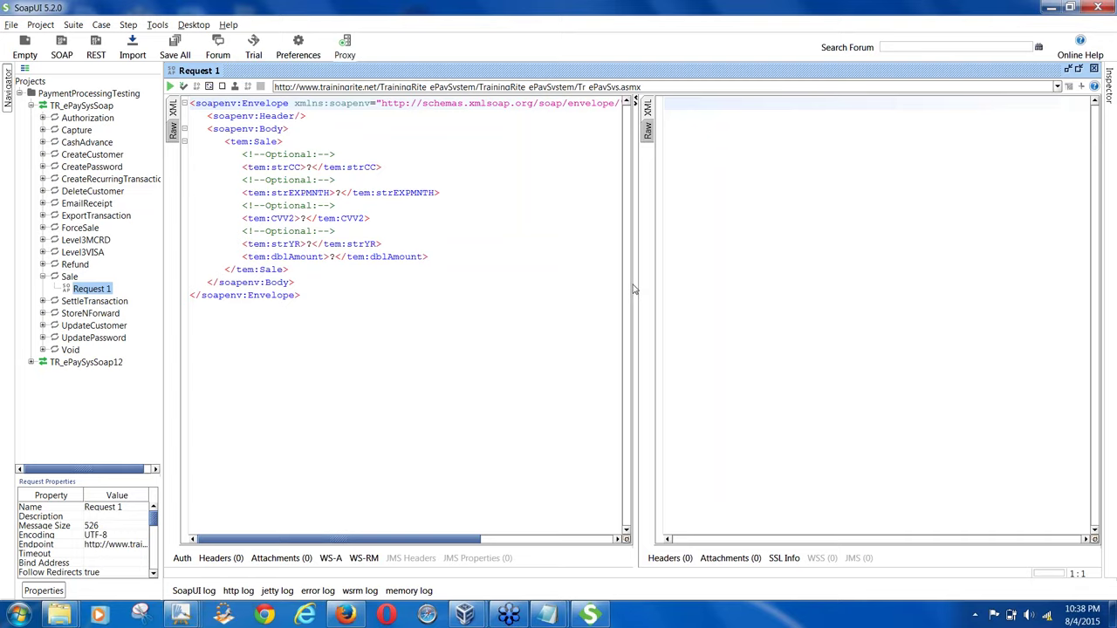
key("alt+F4")
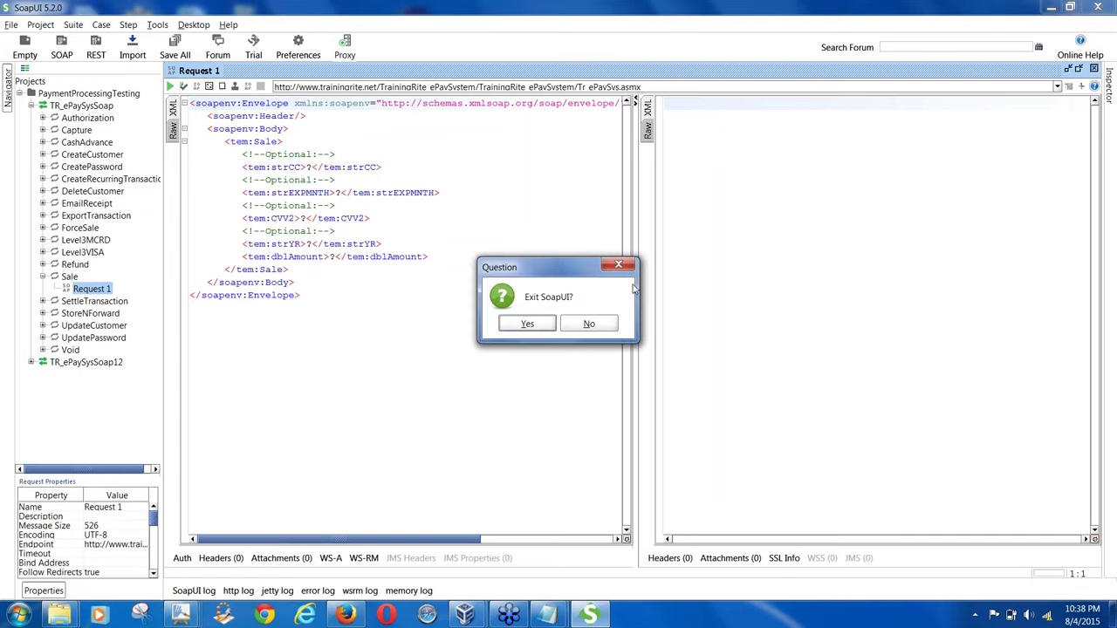
left_click(528, 324)
left_click(553, 323)
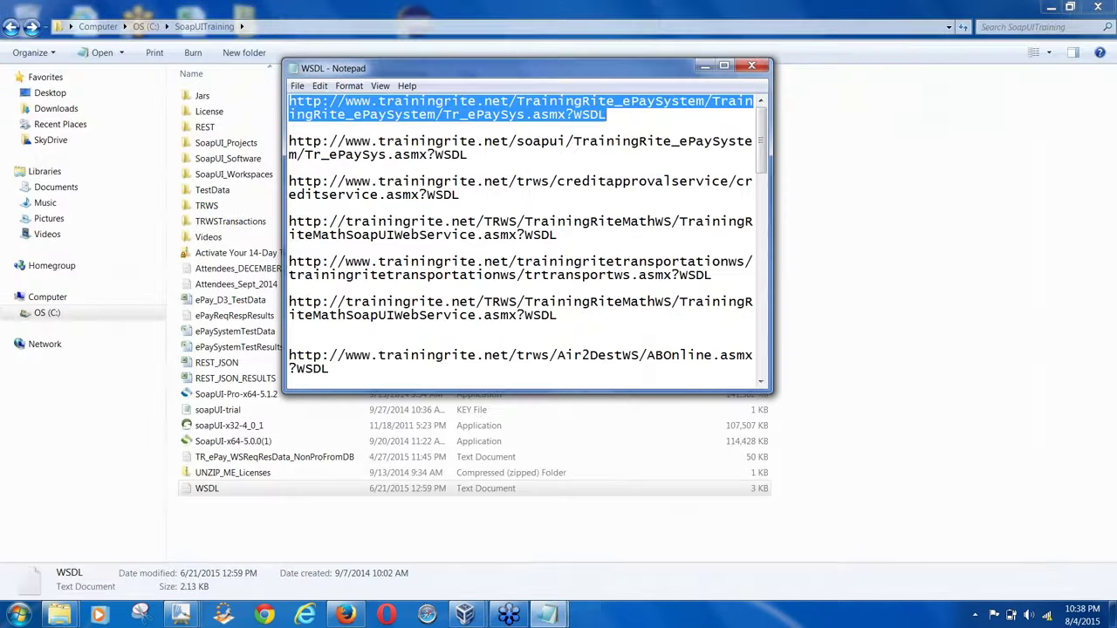
Show the desktop and relaunch SoapUI 5.2.0 from its desktop icon.
right_click(642, 616)
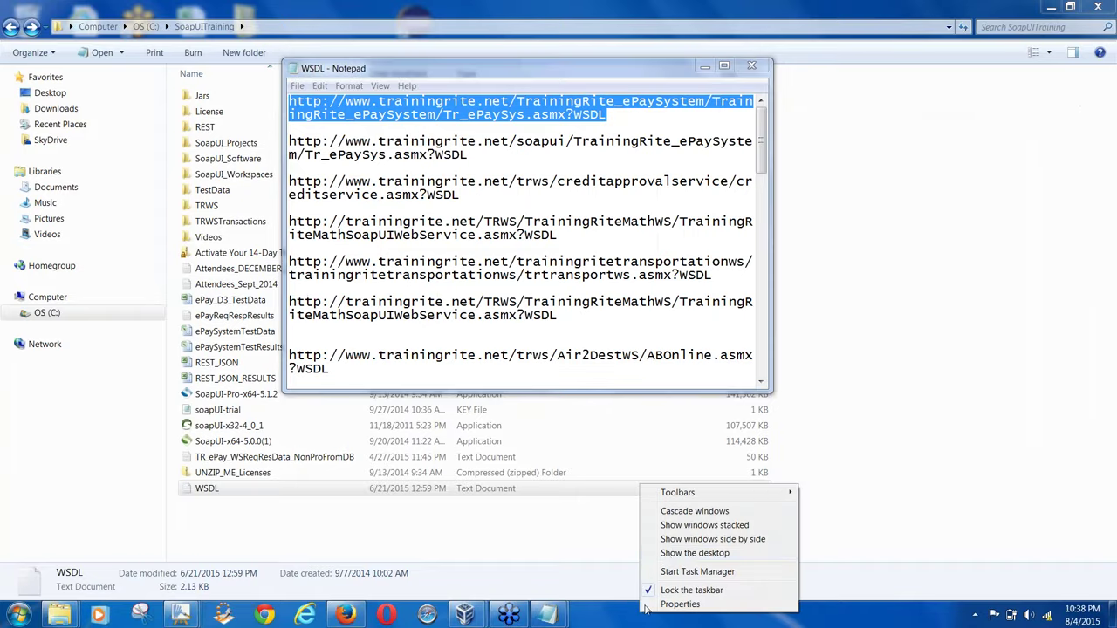
left_click(668, 553)
double_click(248, 179)
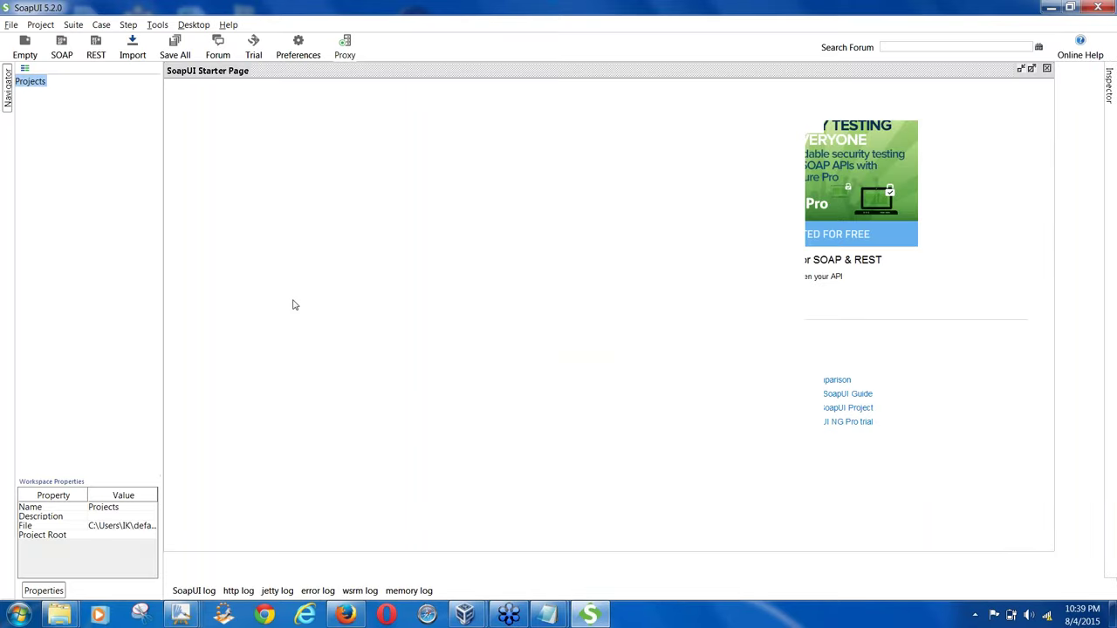
Create the PaymentProcessingTesting SOAP project from the pasted ePaySys WSDL address.
left_click(12, 25)
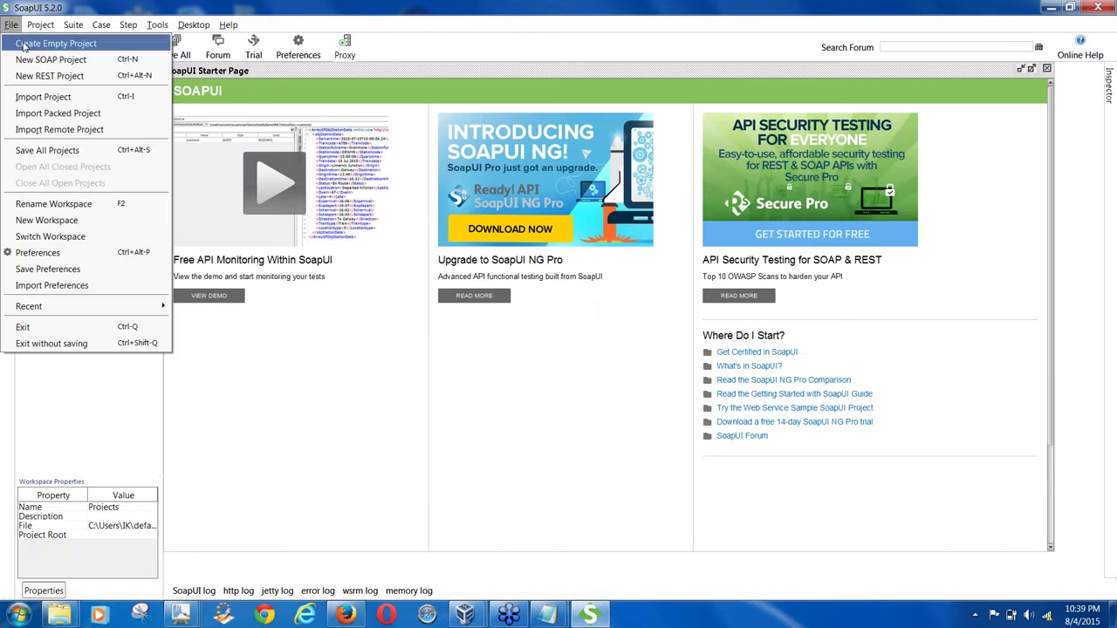
left_click(35, 57)
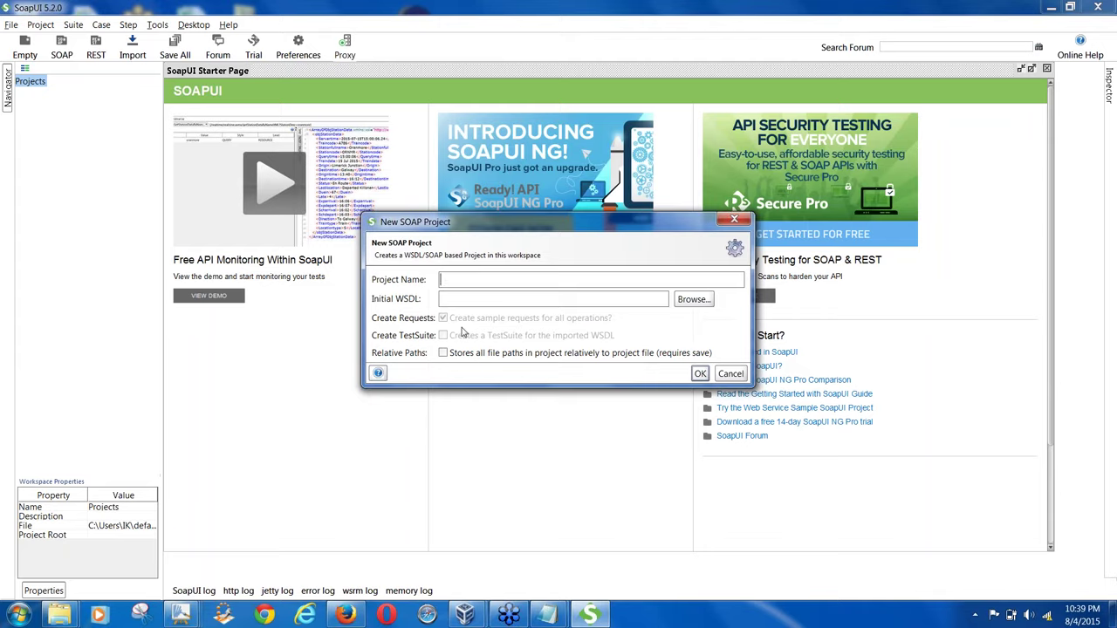
type("PaymentProcessingTesting")
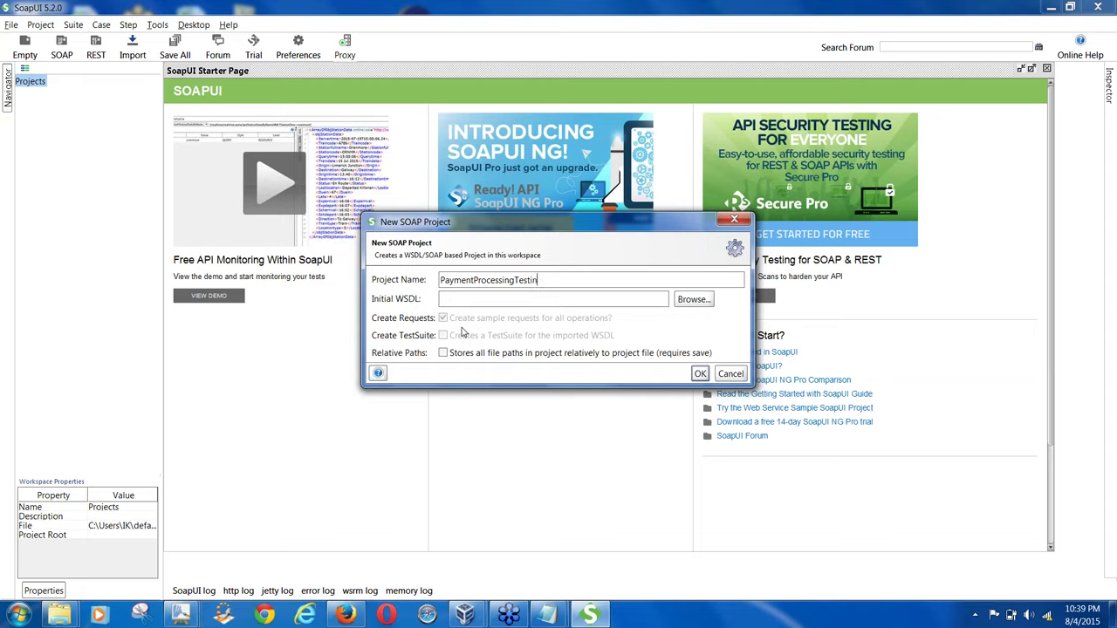
left_click(472, 300)
key("ctrl+v")
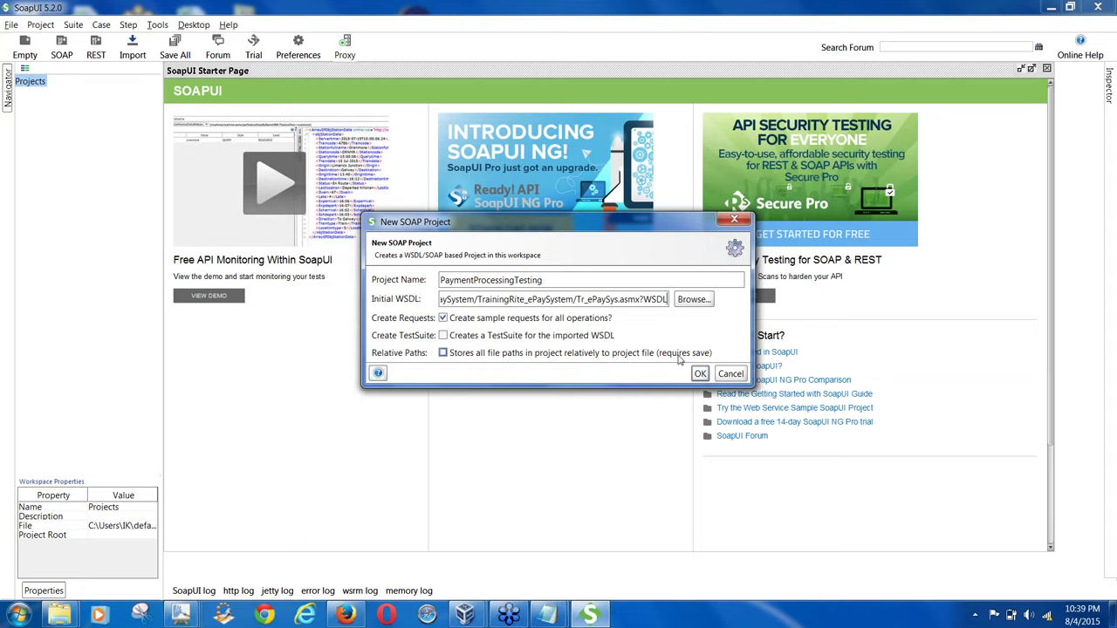
left_click(699, 373)
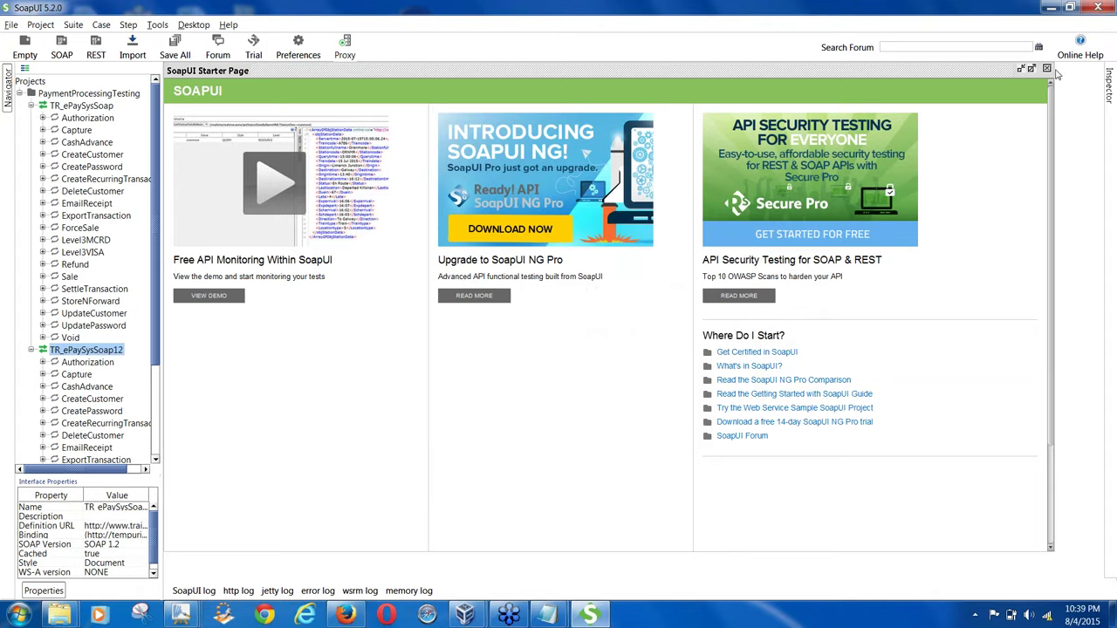
Close the Starter Page, widen the navigator, and open Sale's Request 1.
left_click(1047, 68)
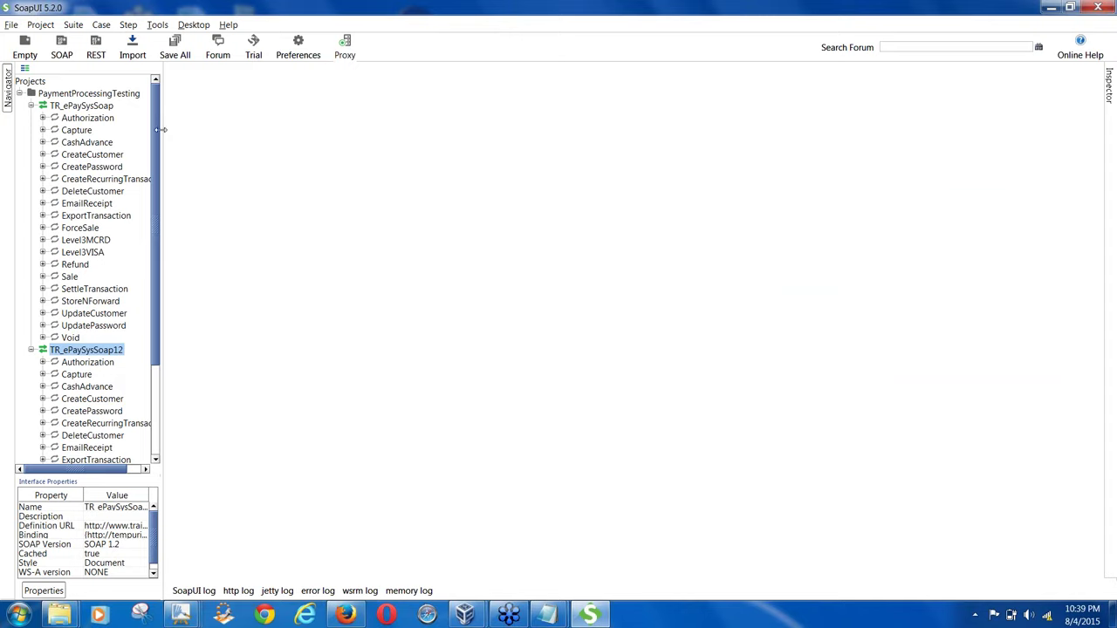
left_click_drag(220, 127, 342, 131)
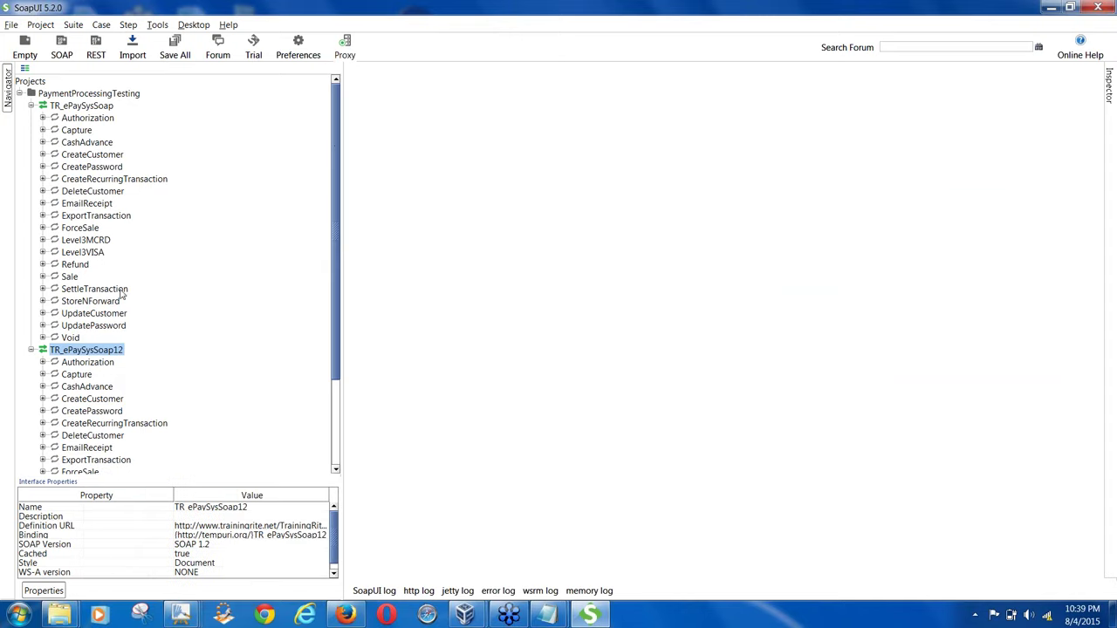
left_click(31, 349)
left_click(42, 276)
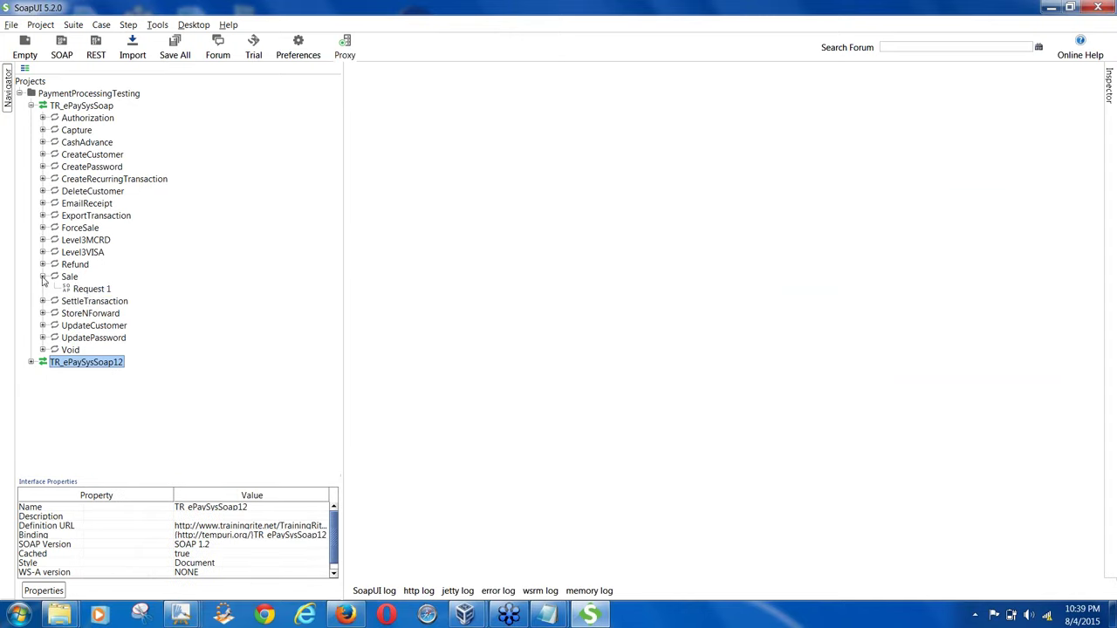
left_click(94, 290)
double_click(94, 289)
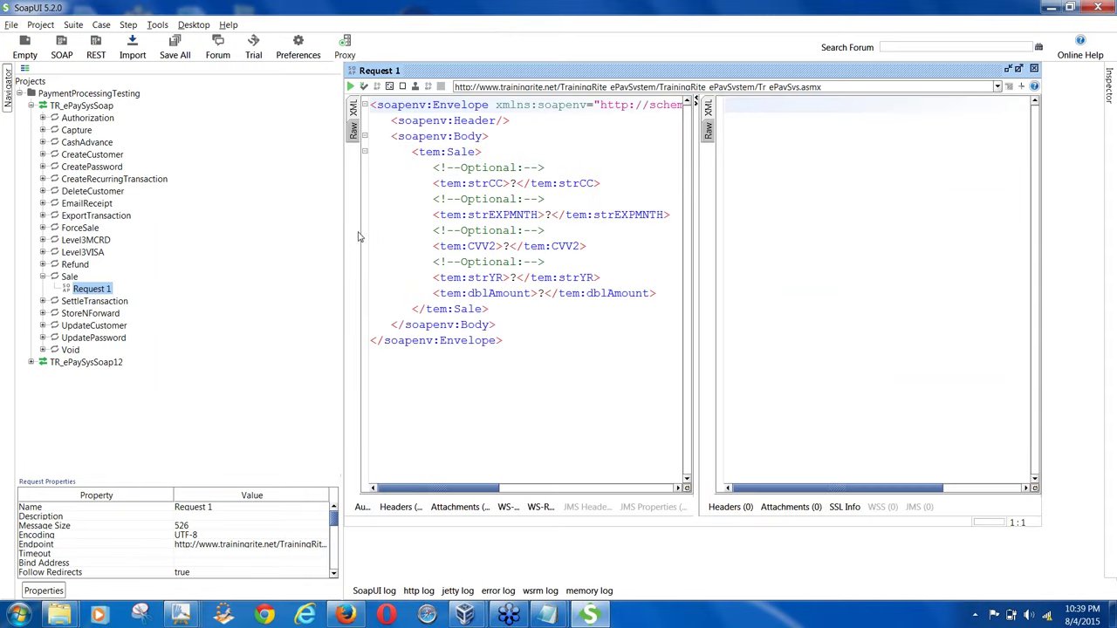
Maximize the Request 1 editor, widen the request pane, and expand the full SOAP envelope.
left_click_drag(341, 235, 178, 235)
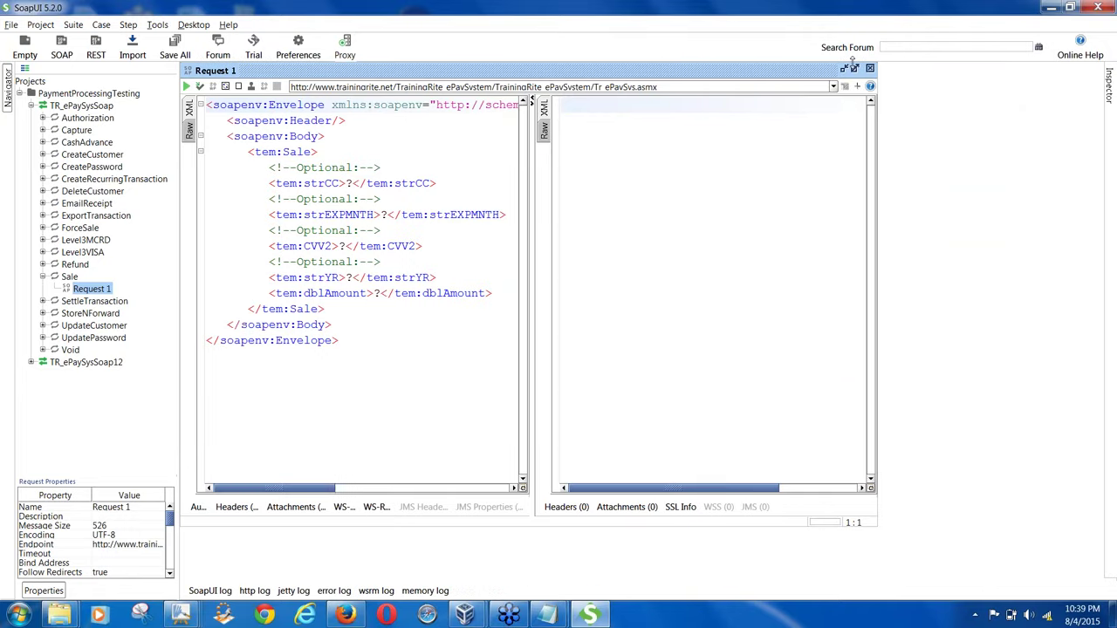
left_click(855, 69)
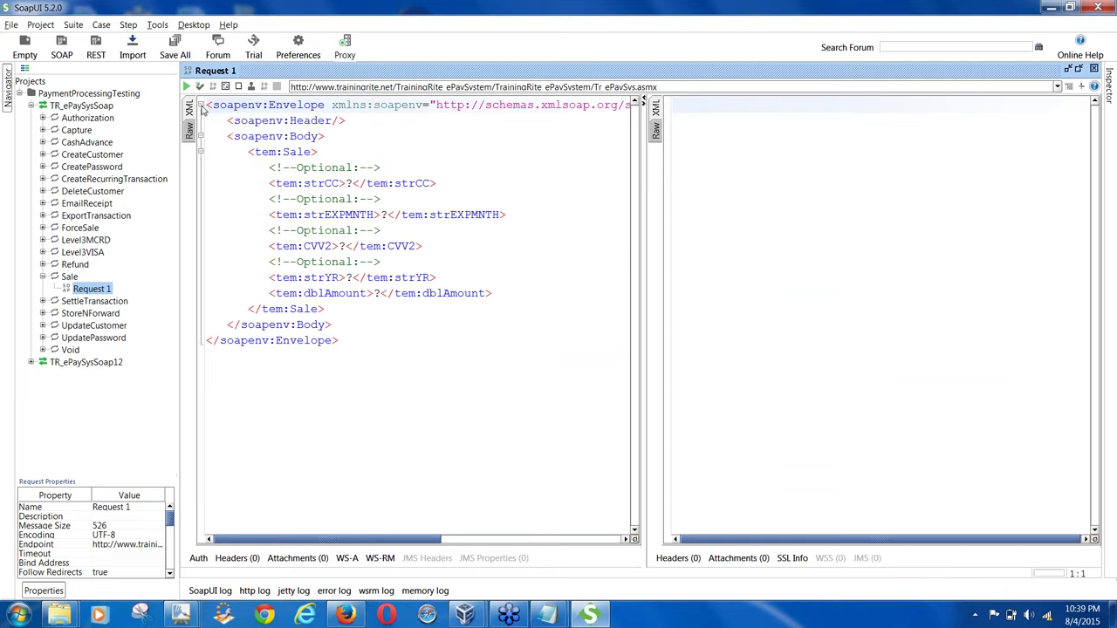
left_click(201, 105)
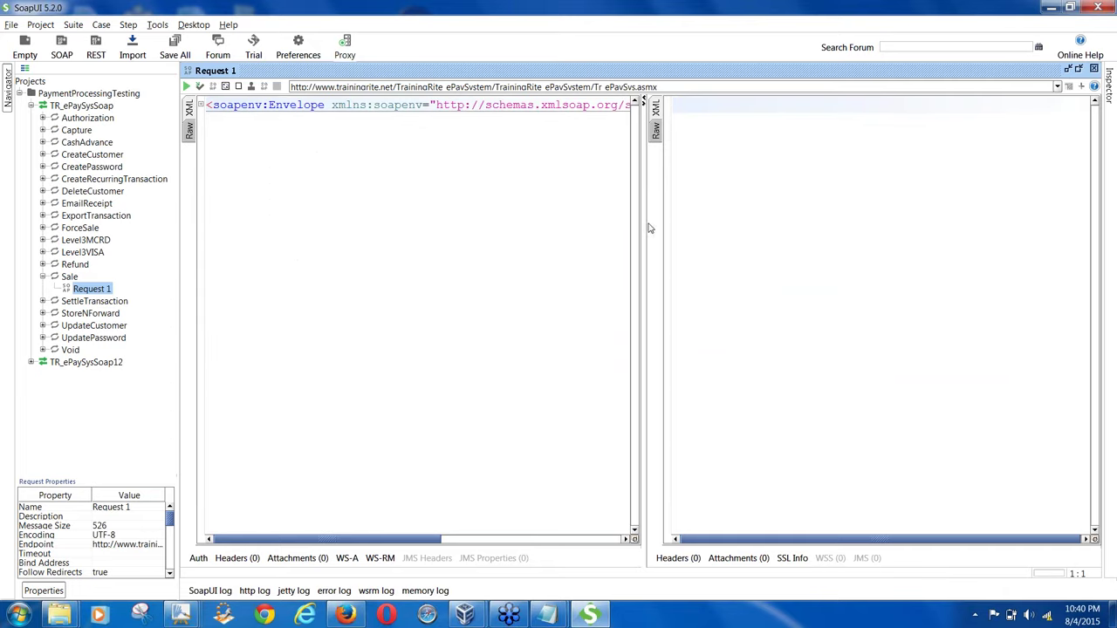
left_click_drag(646, 228, 731, 228)
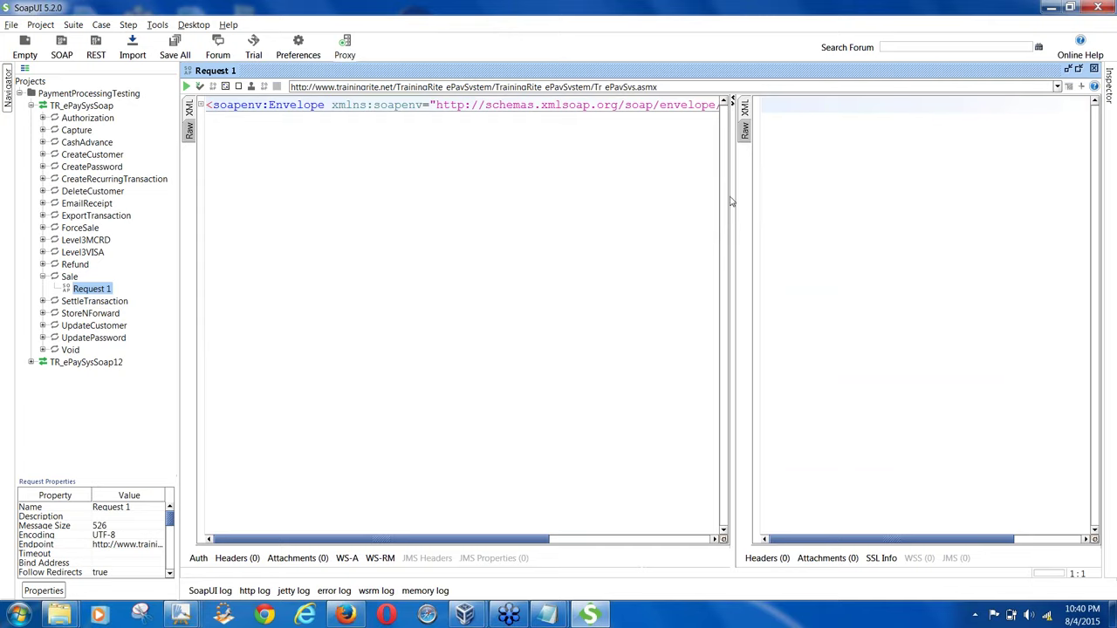
left_click_drag(732, 202, 851, 201)
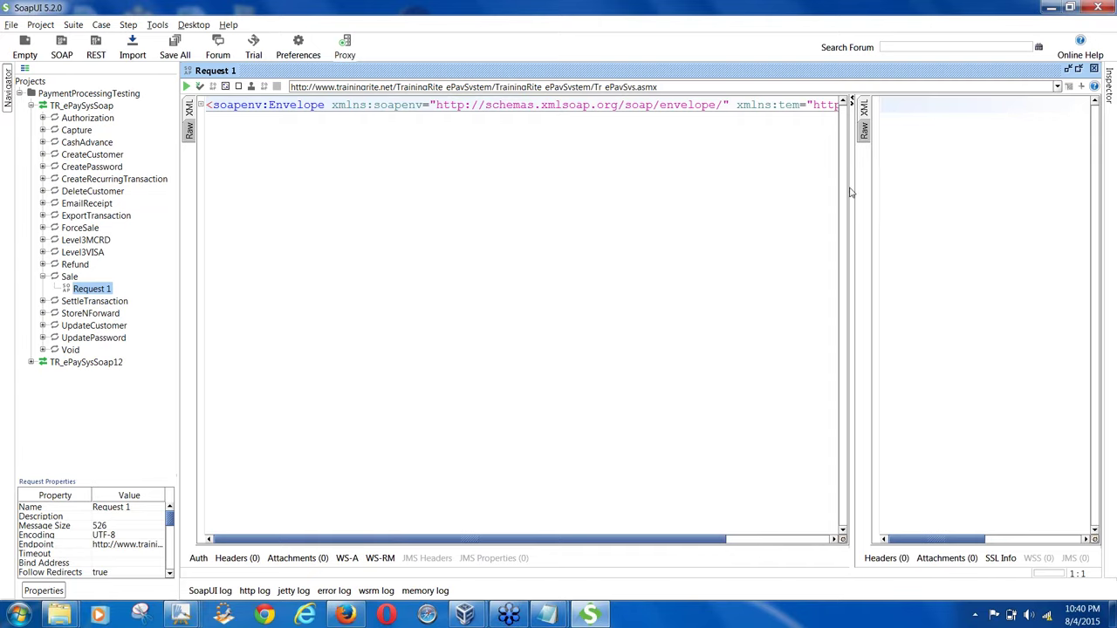
left_click(211, 105)
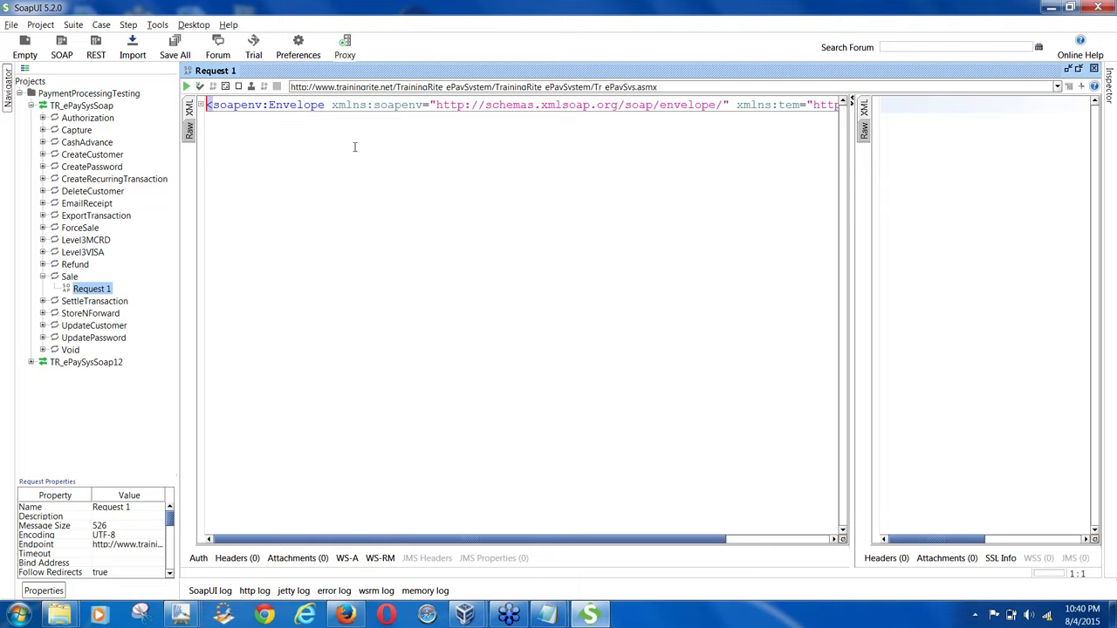
left_click(200, 105)
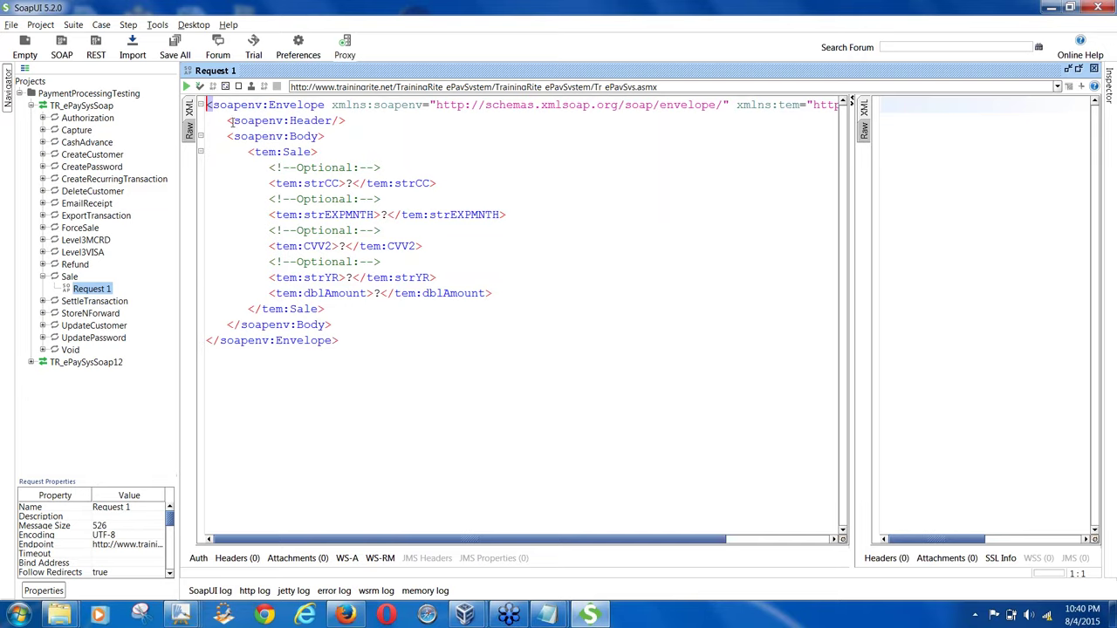
left_click(325, 105)
left_click_drag(325, 105, 206, 104)
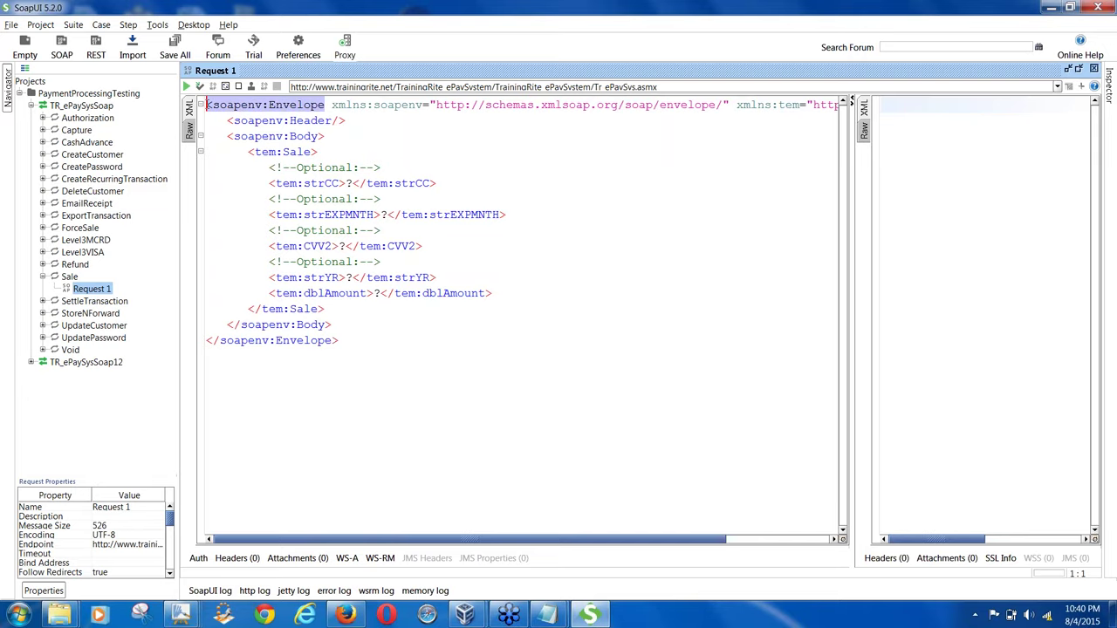
left_click_drag(366, 122, 228, 120)
left_click(331, 136)
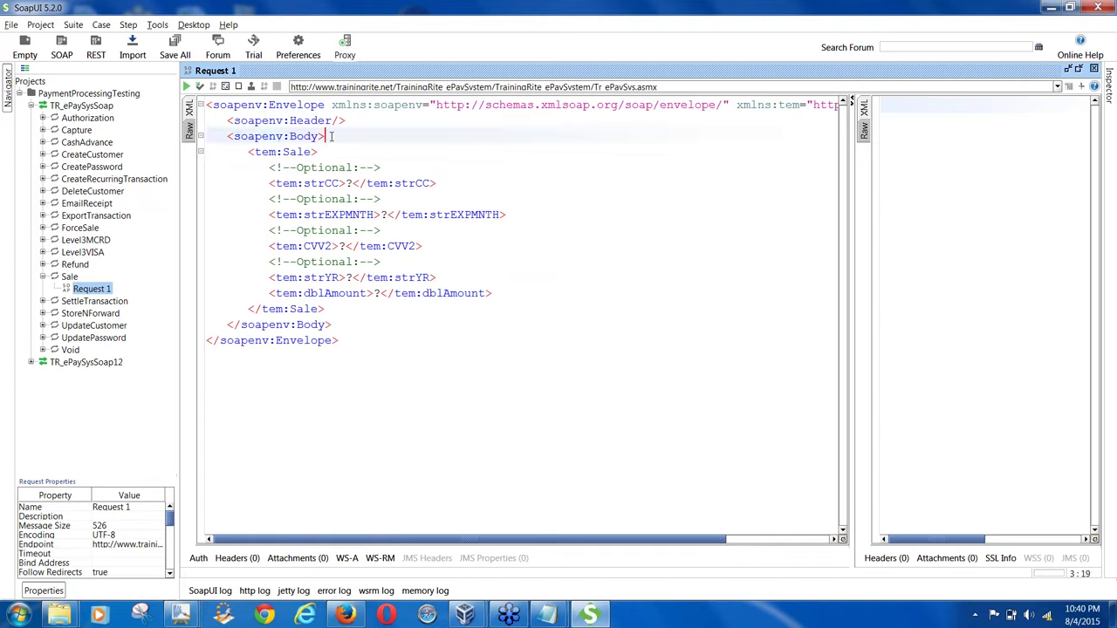
left_click_drag(331, 136, 226, 136)
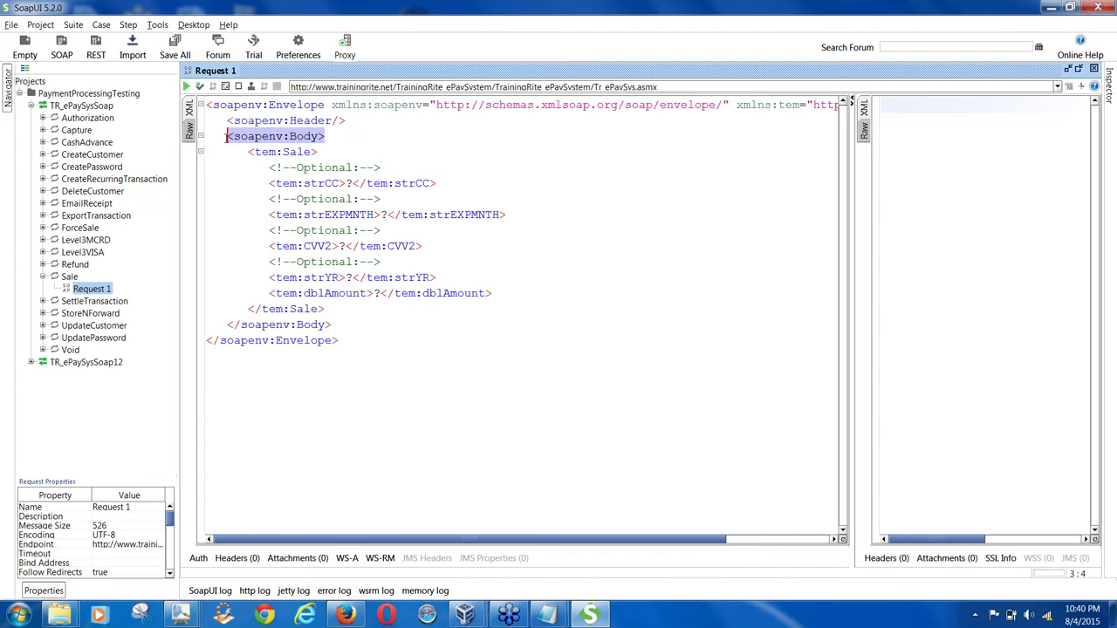
left_click(328, 136)
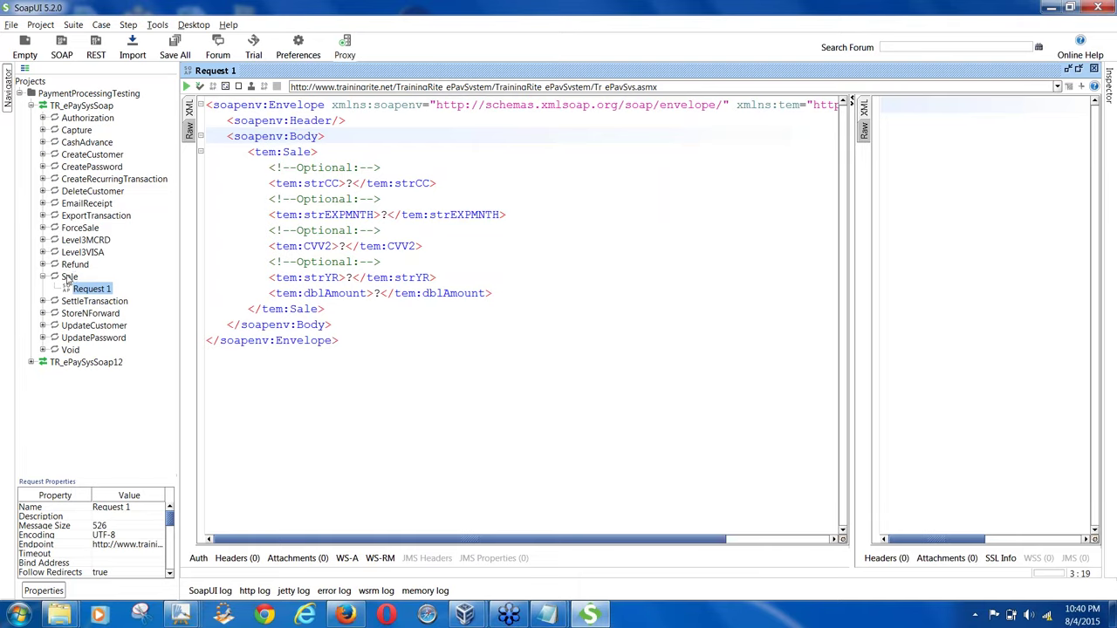
left_click(70, 277)
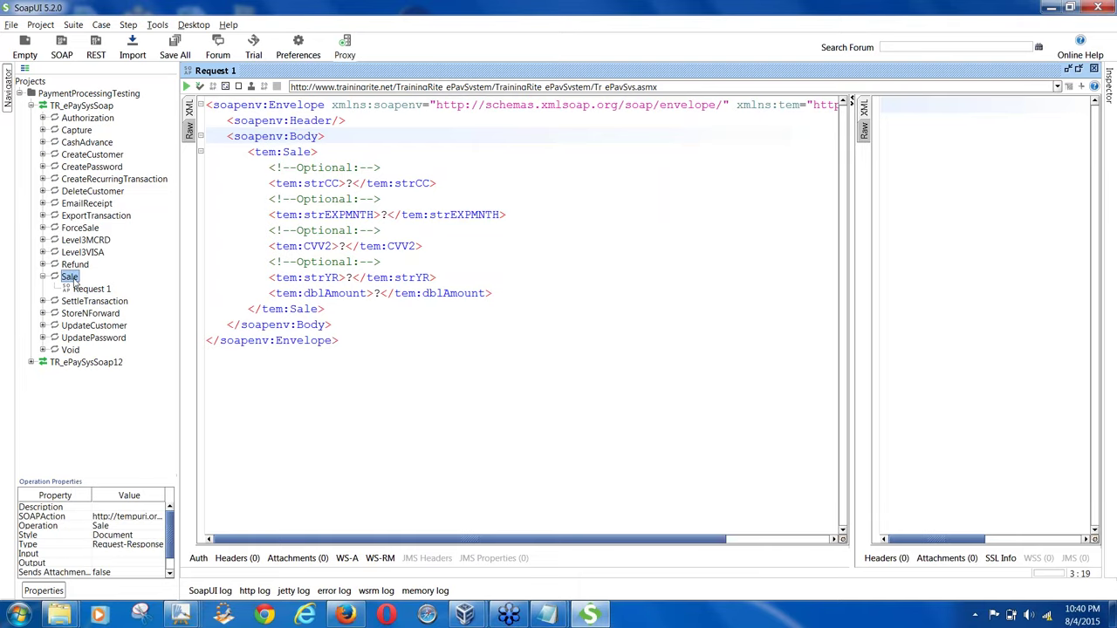
double_click(285, 152)
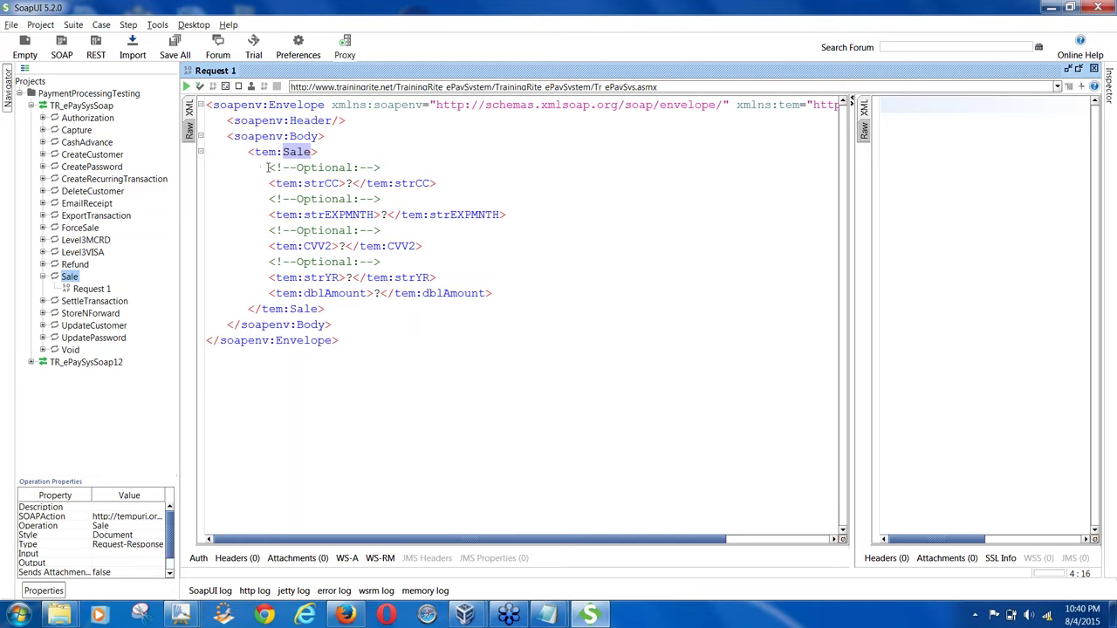
key("Right")
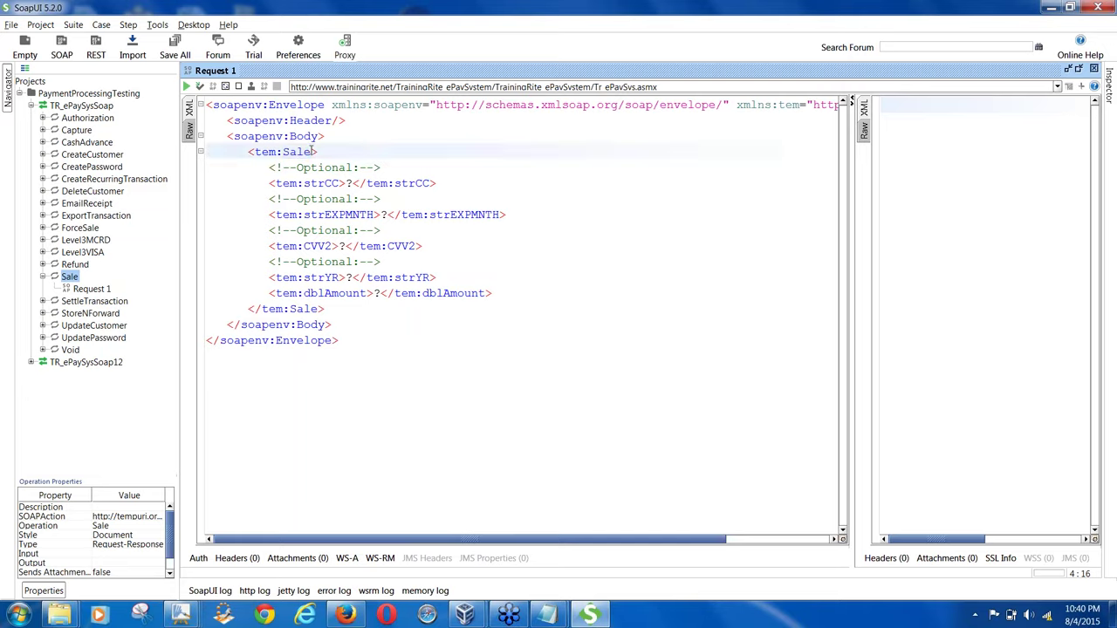
left_click_drag(326, 309, 241, 309)
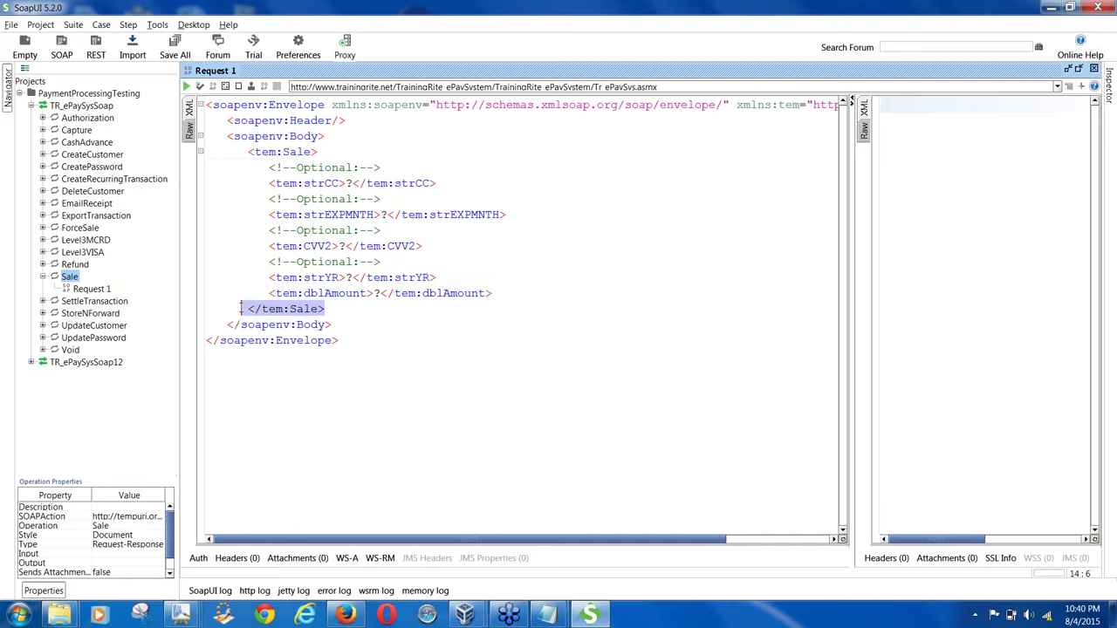
left_click_drag(263, 168, 505, 290)
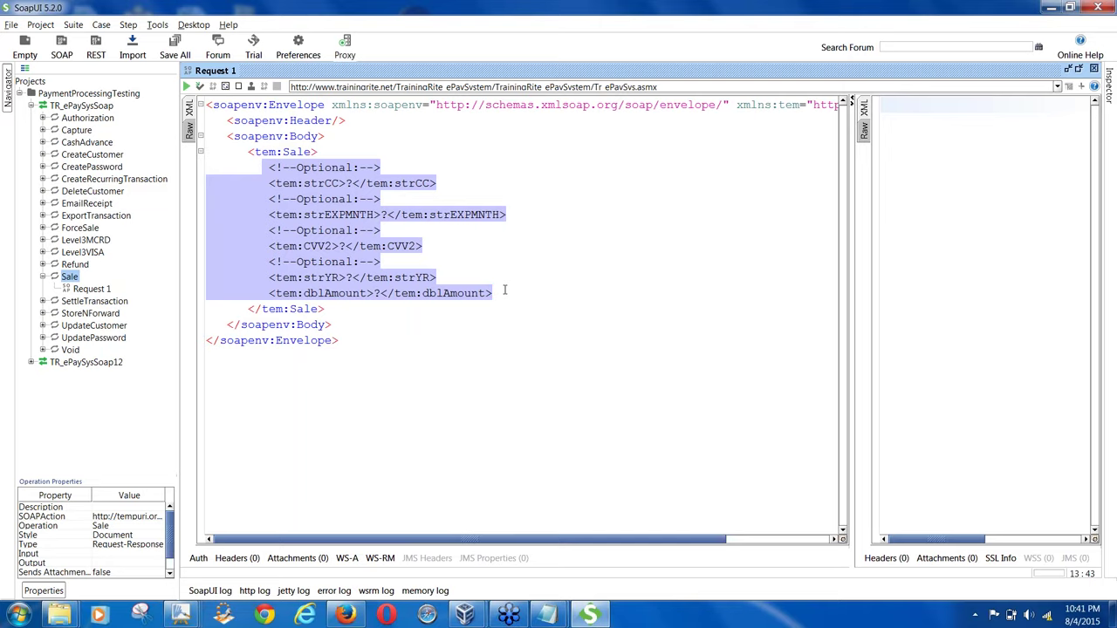
left_click(557, 227)
left_click(269, 184)
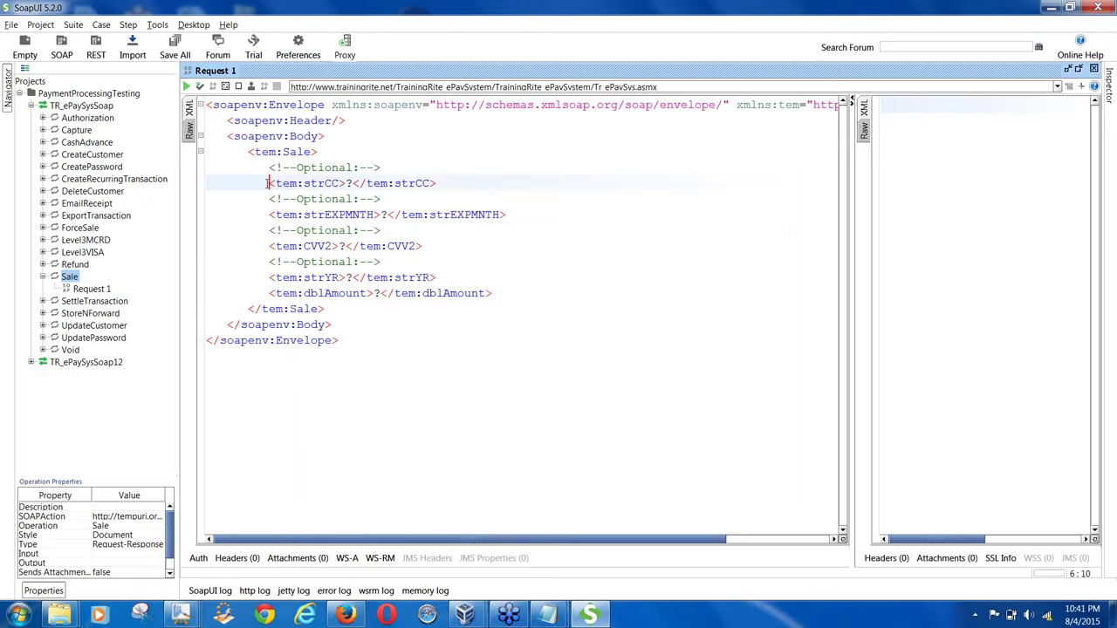
key("shift+Right")
key("shift+Right")
key("shift+Right")
key("shift+Right")
key("shift+Right")
key("shift+Right")
key("shift+Right")
key("shift+Right")
key("shift+Right")
key("shift+Right")
left_click_drag(269, 215, 365, 215)
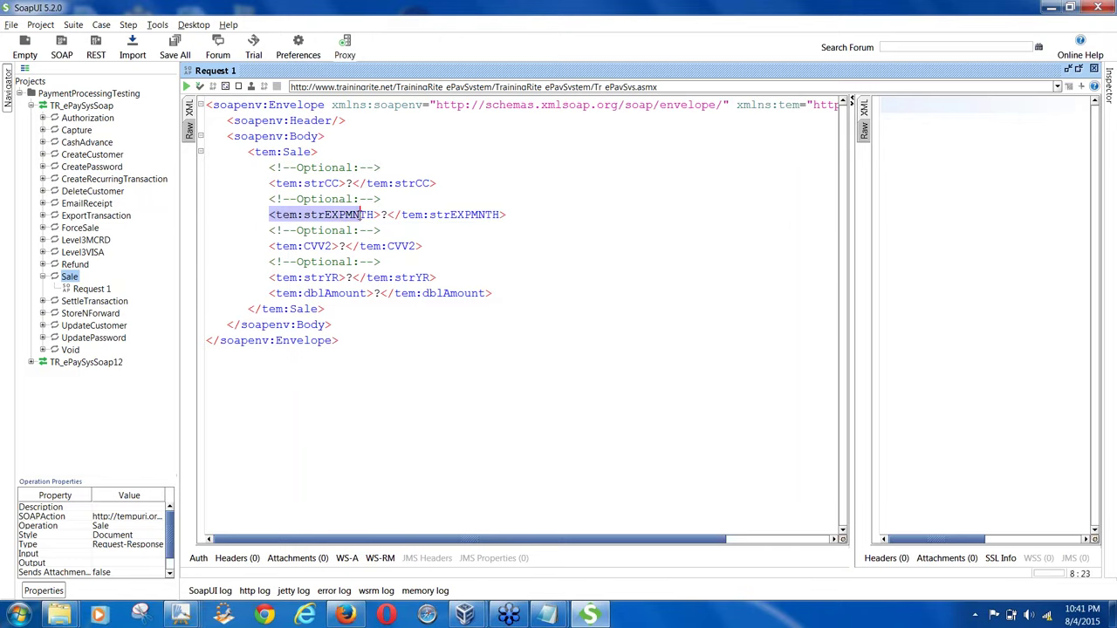
left_click_drag(269, 246, 326, 246)
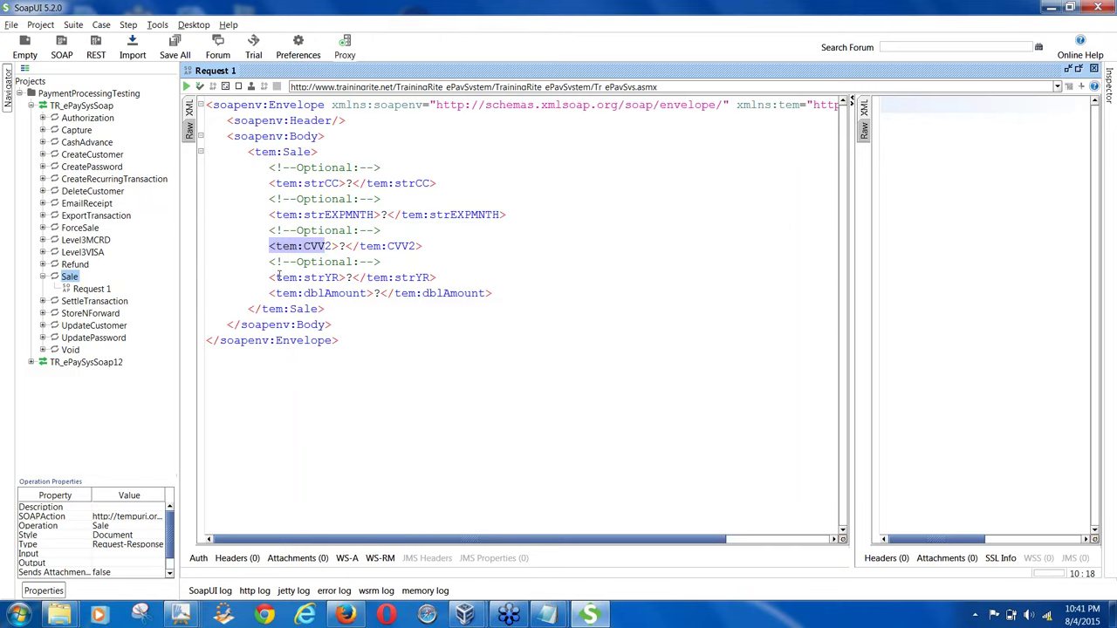
left_click_drag(269, 277, 338, 278)
left_click_drag(263, 293, 366, 293)
left_click(477, 337)
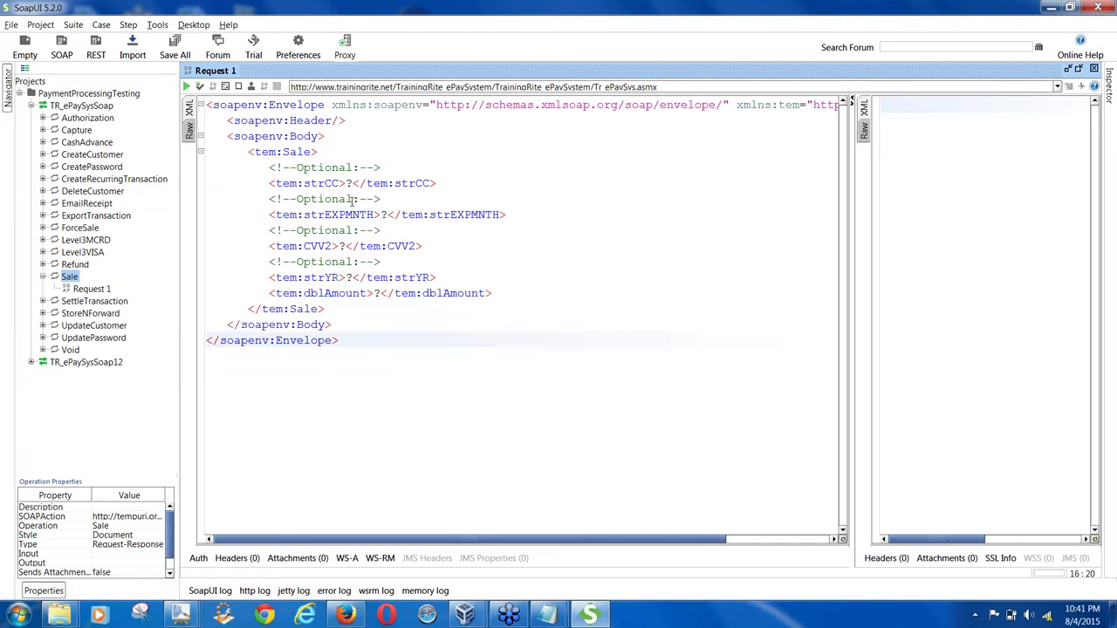
left_click_drag(346, 183, 303, 183)
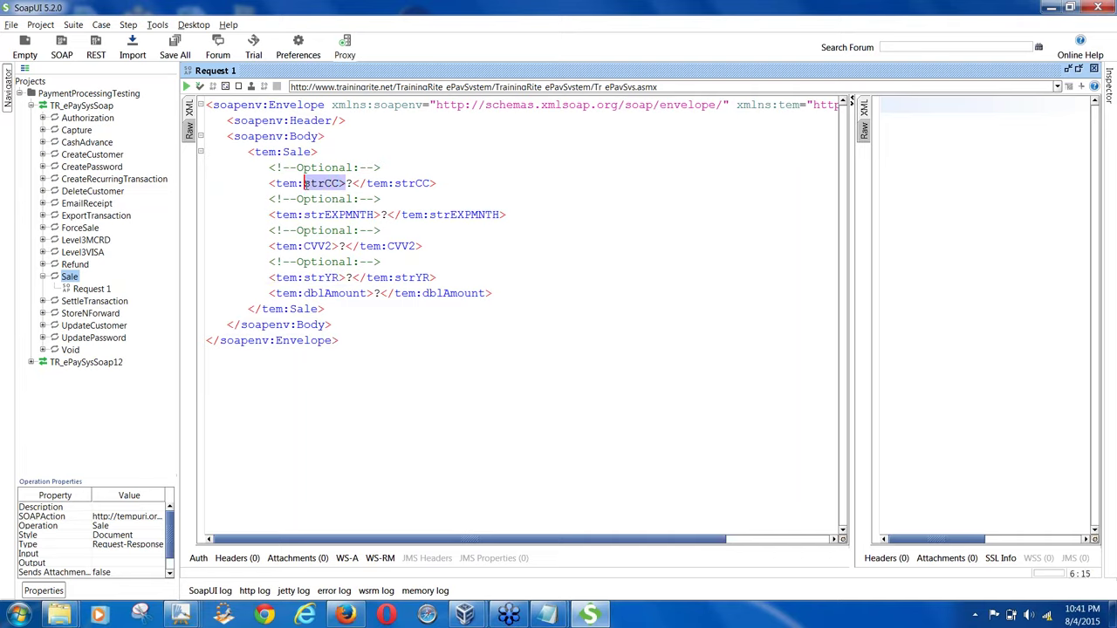
left_click(365, 183)
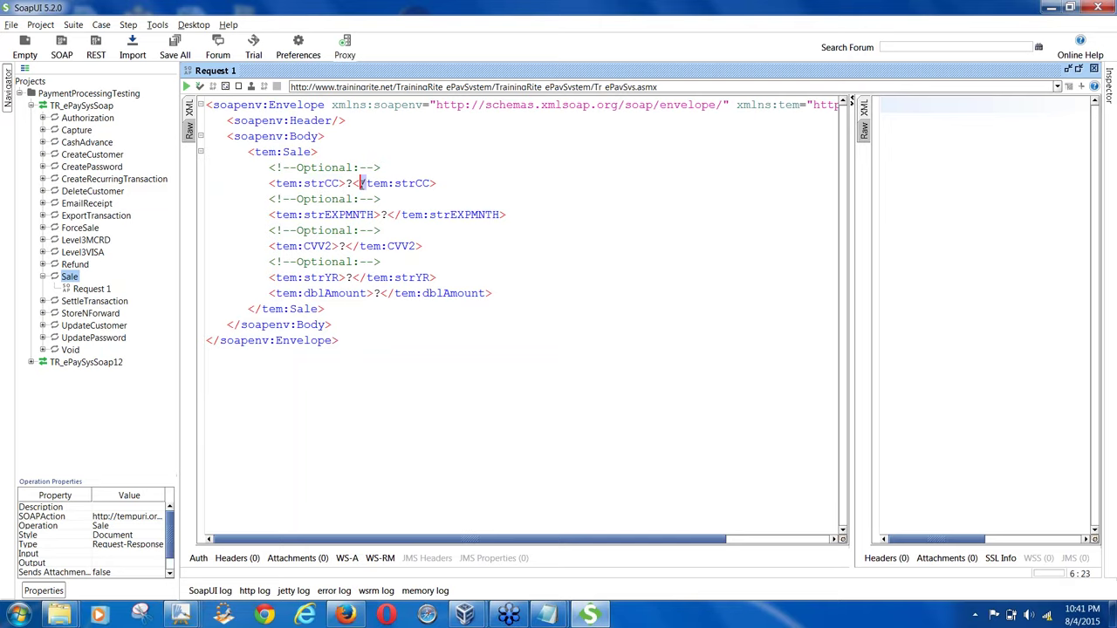
left_click_drag(429, 184, 276, 184)
left_click(342, 184)
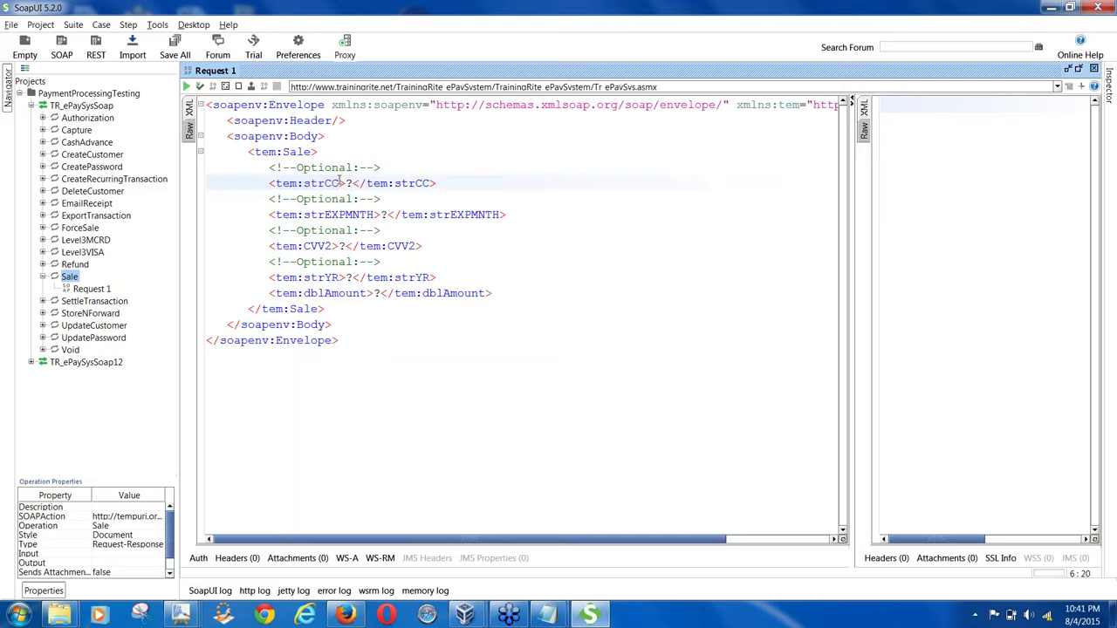
double_click(348, 184)
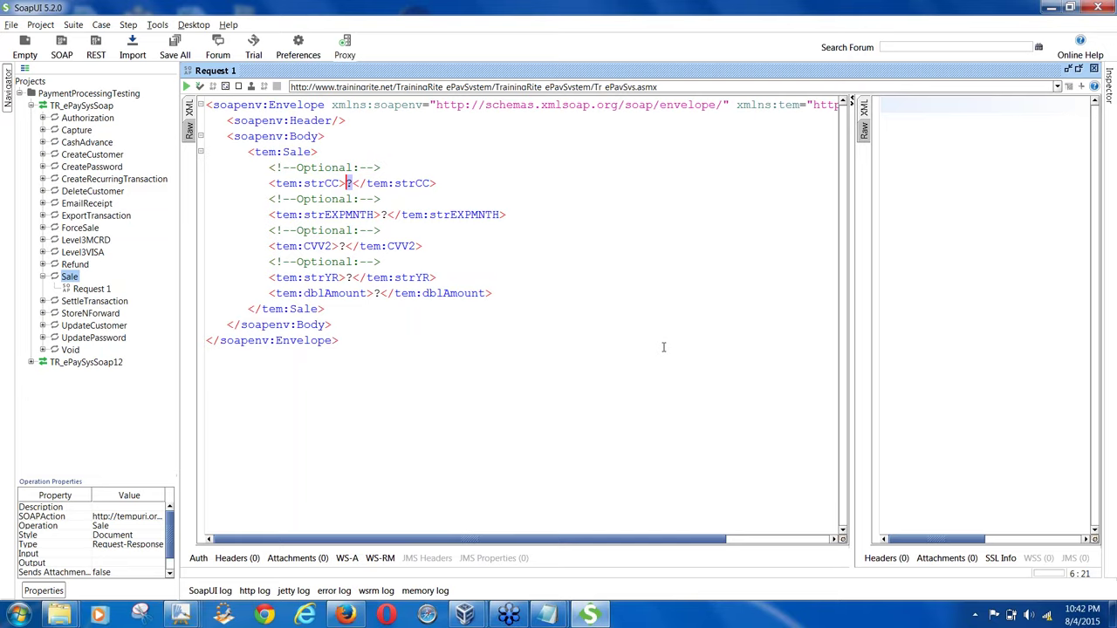
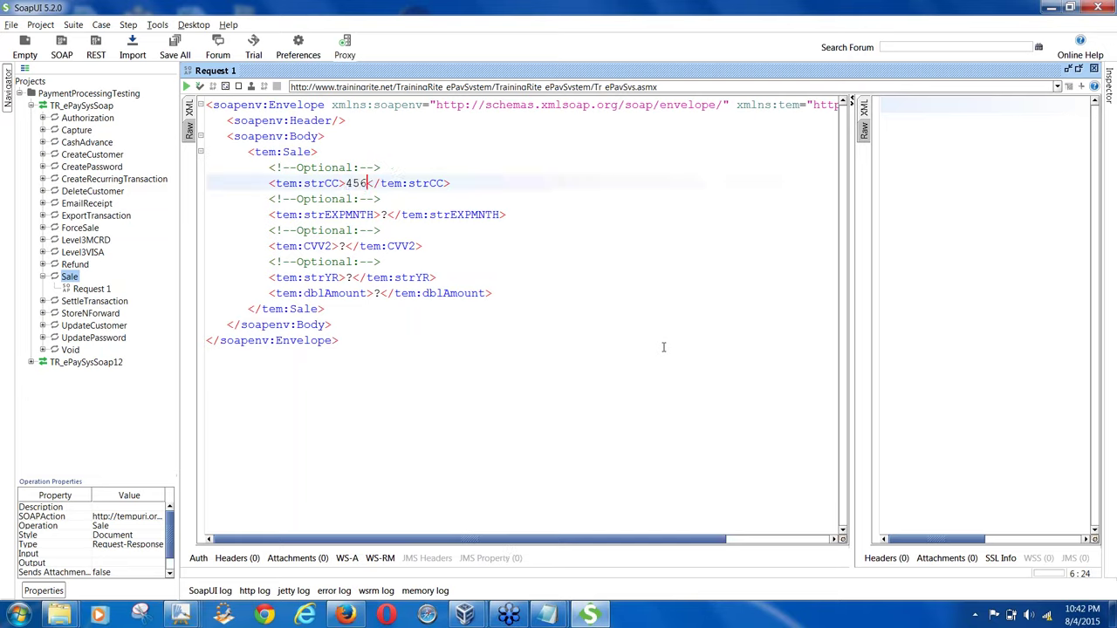
Fill in the card number, expiry month 12 and the CVV2 code in the Sale request.
type("54")
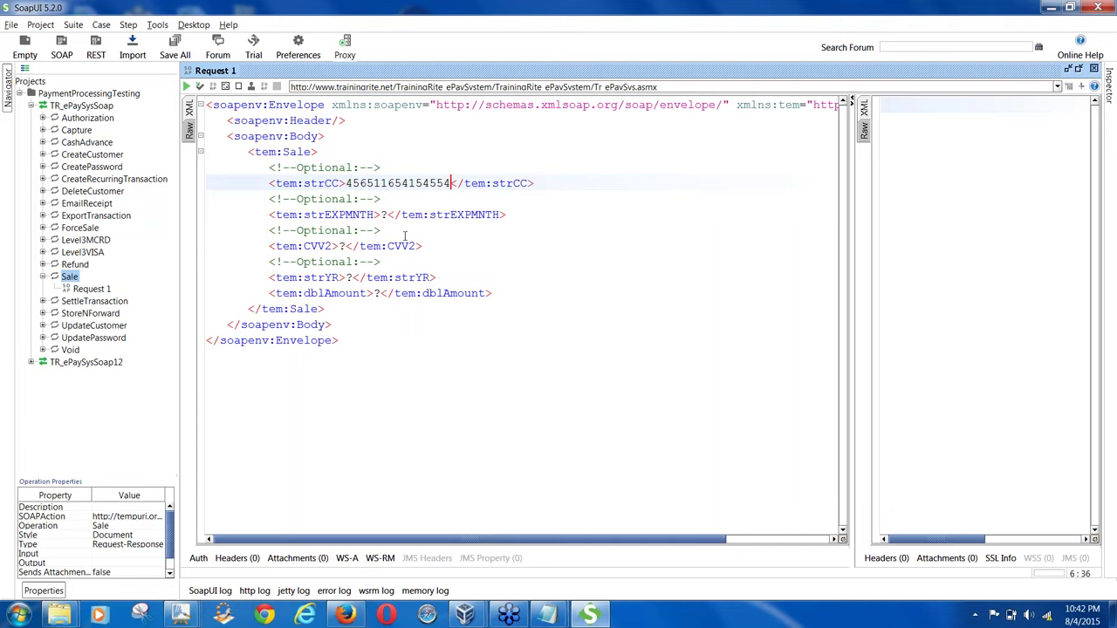
left_click_drag(207, 215, 387, 215)
double_click(383, 214)
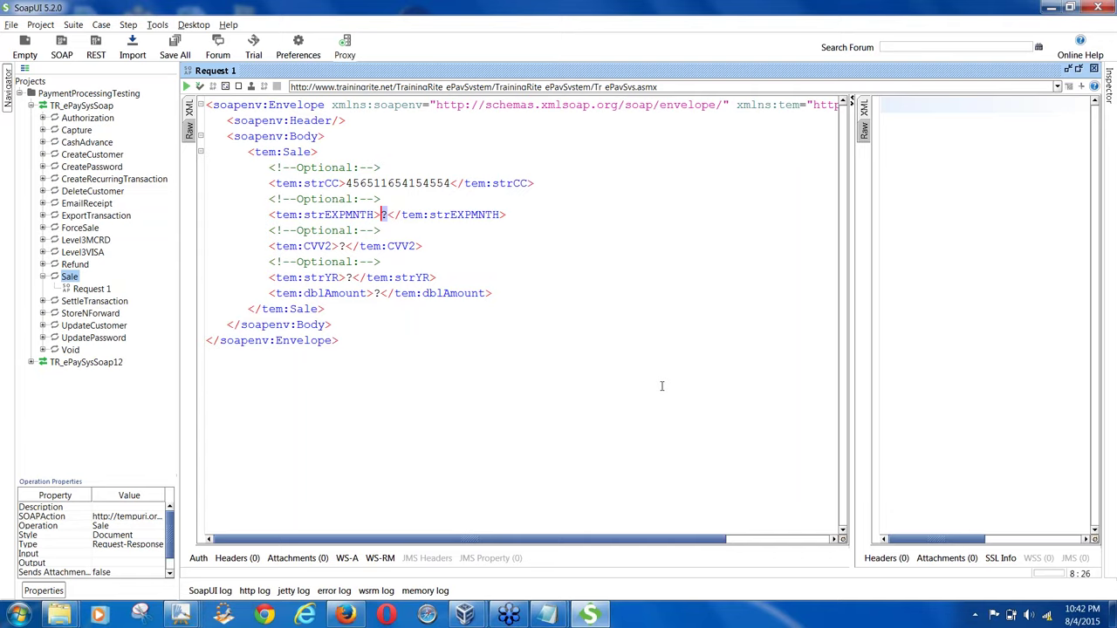
type("12")
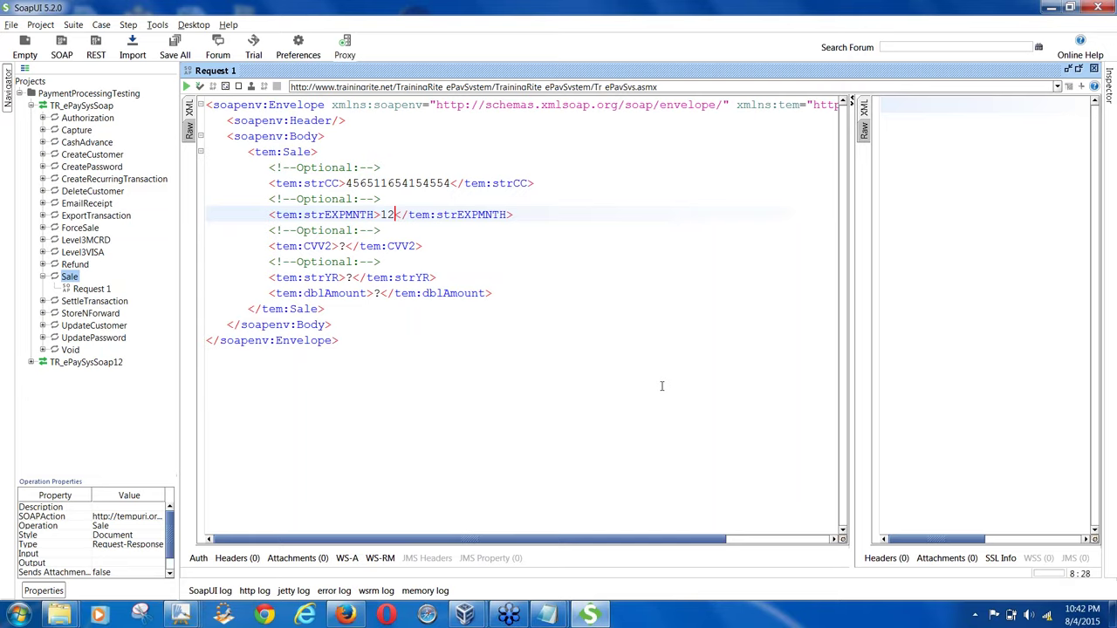
left_click(346, 247)
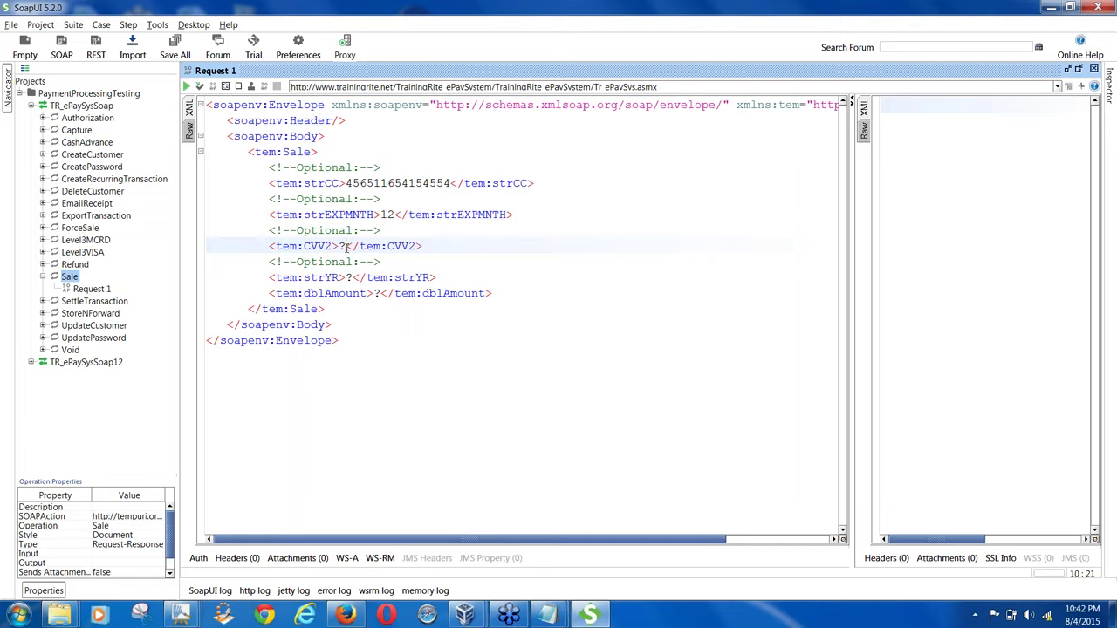
key("BackSpace")
type("541")
Set strYR to 16 and dblAmount to 654.25, then widen the response pane.
left_click(354, 276)
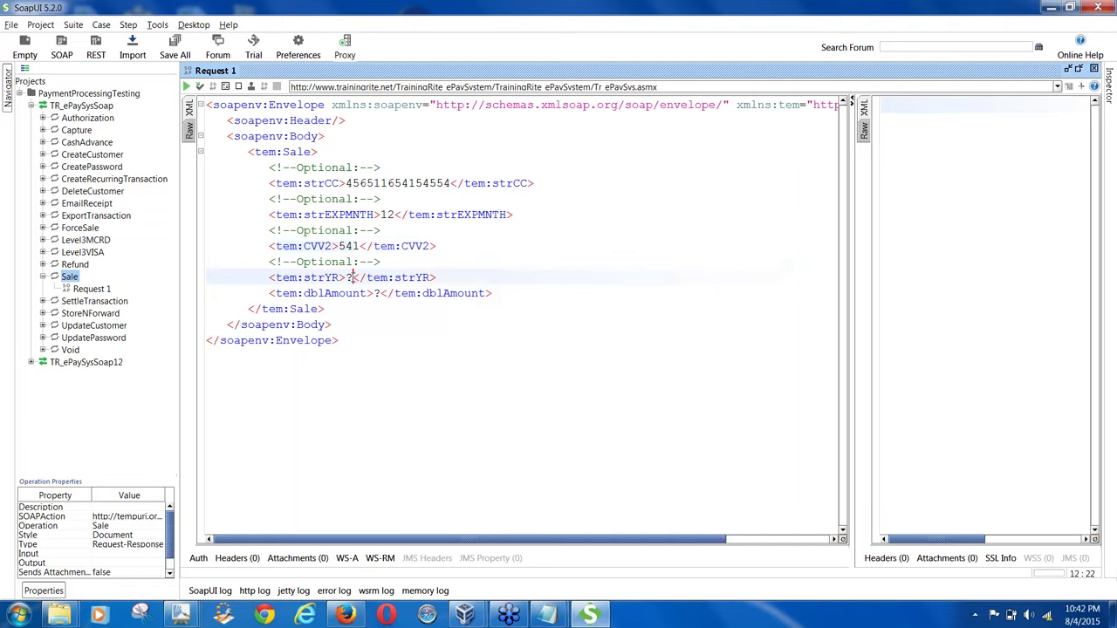
key("BackSpace")
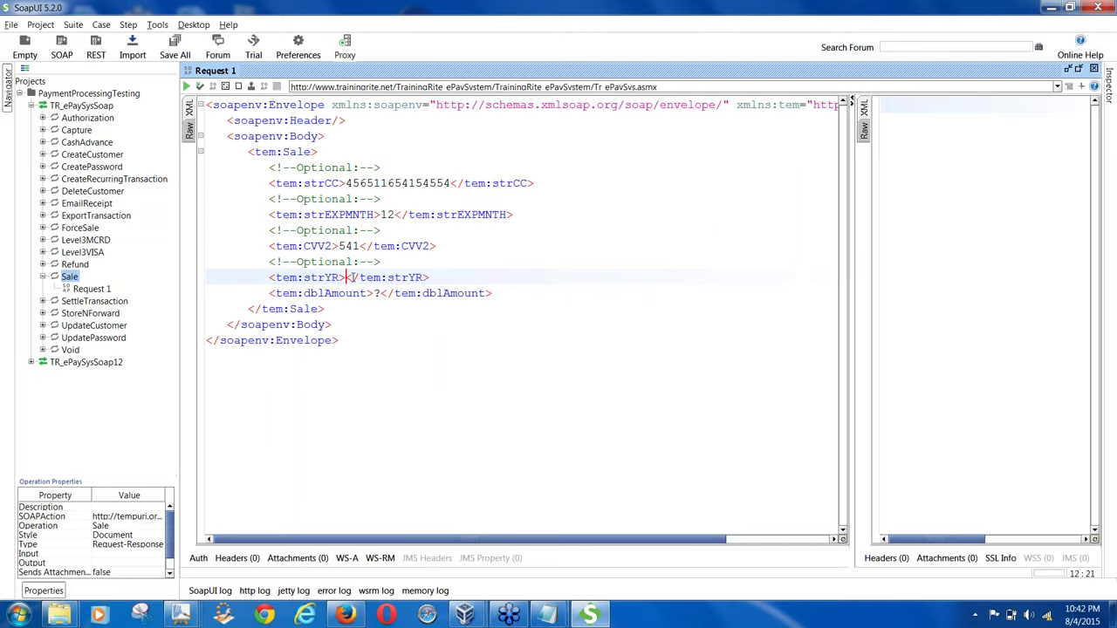
type("01")
key("BackSpace")
key("BackSpace")
type("16")
double_click(377, 293)
key("BackSpace")
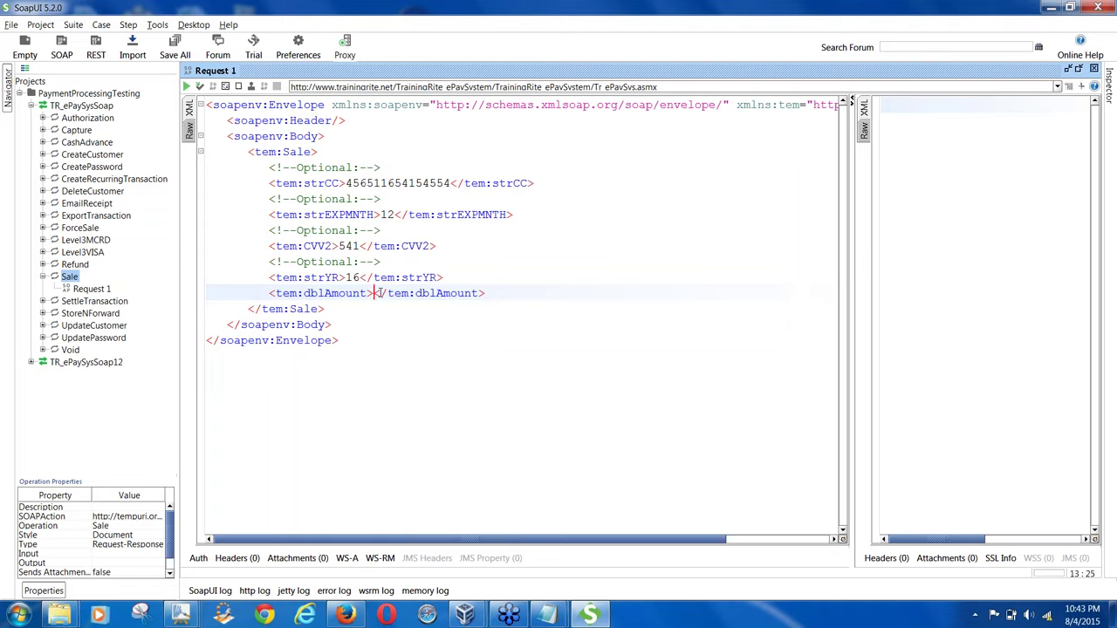
type("6546")
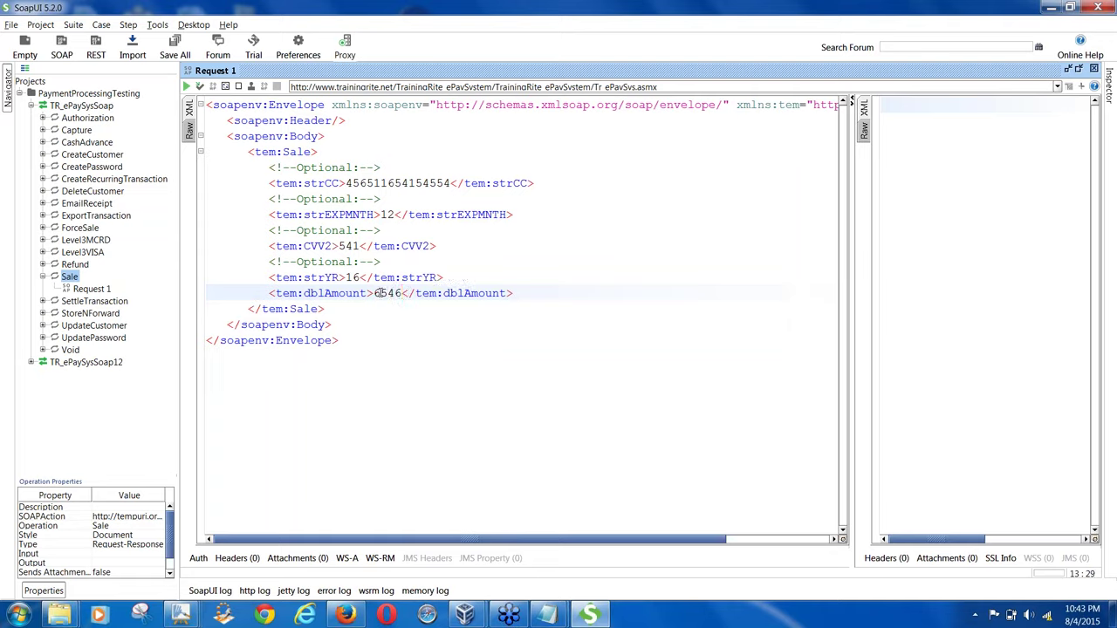
key("BackSpace")
type(".25")
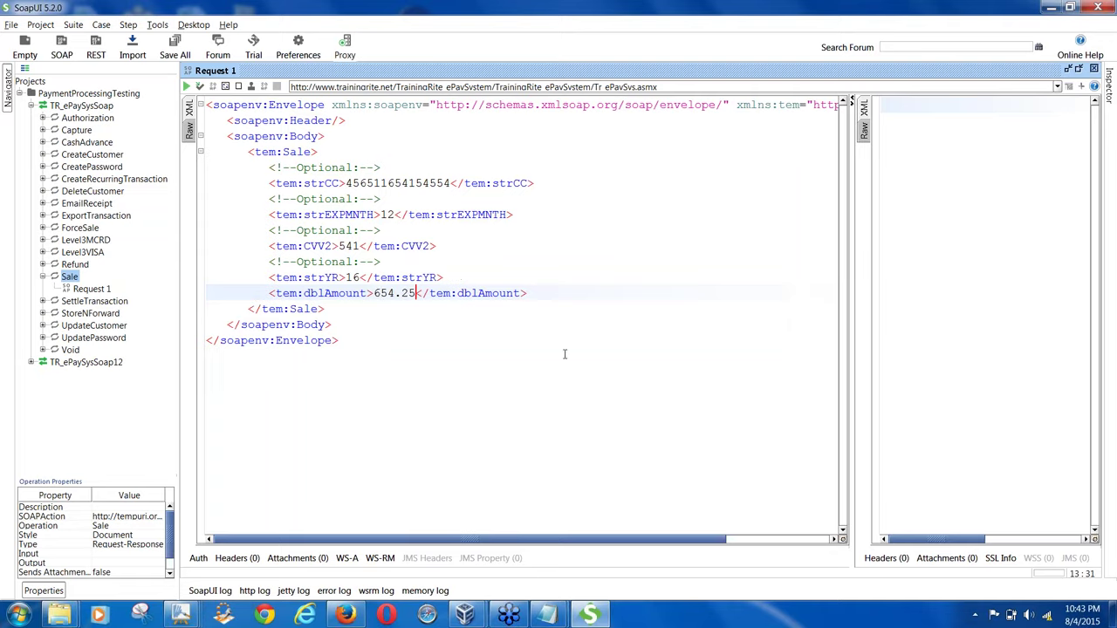
left_click_drag(845, 124, 631, 148)
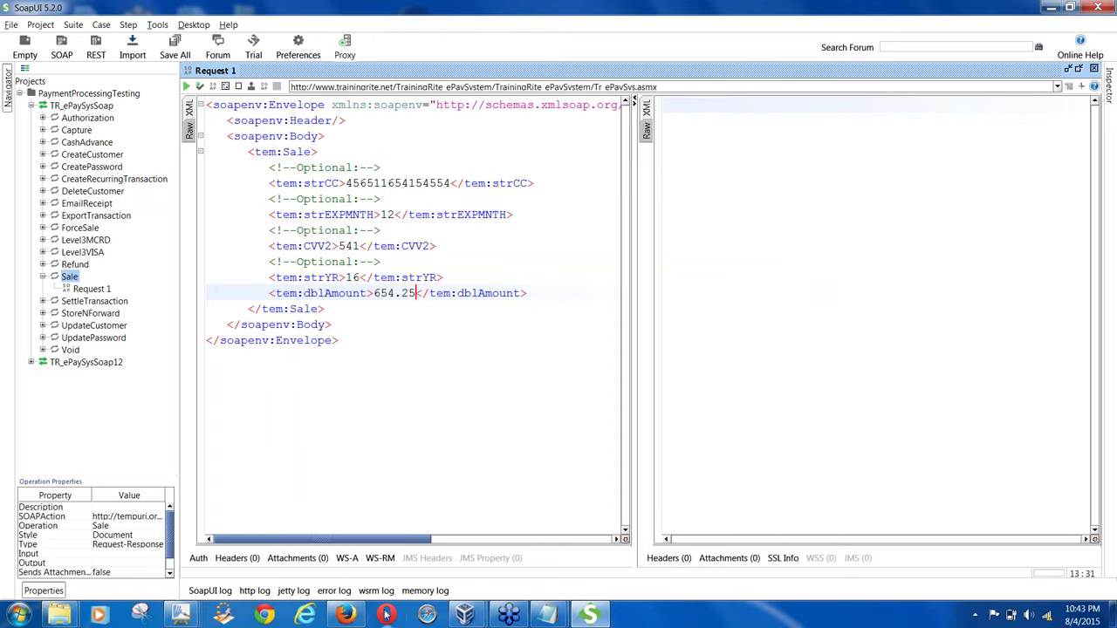
left_click(344, 615)
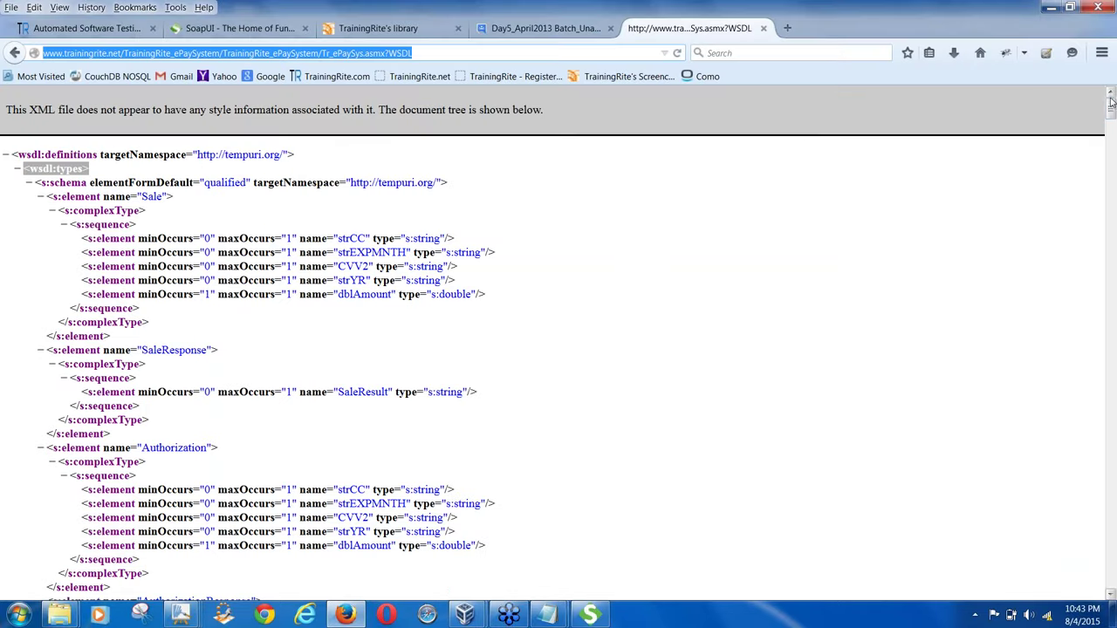
Minimize the Firefox WSDL page and return to Sale Request 1's XML in SoapUI.
mouse_move(1108, 101)
left_mouse_down()
mouse_move(1115, 466)
mouse_move(1106, 98)
left_mouse_up()
left_click(1052, 9)
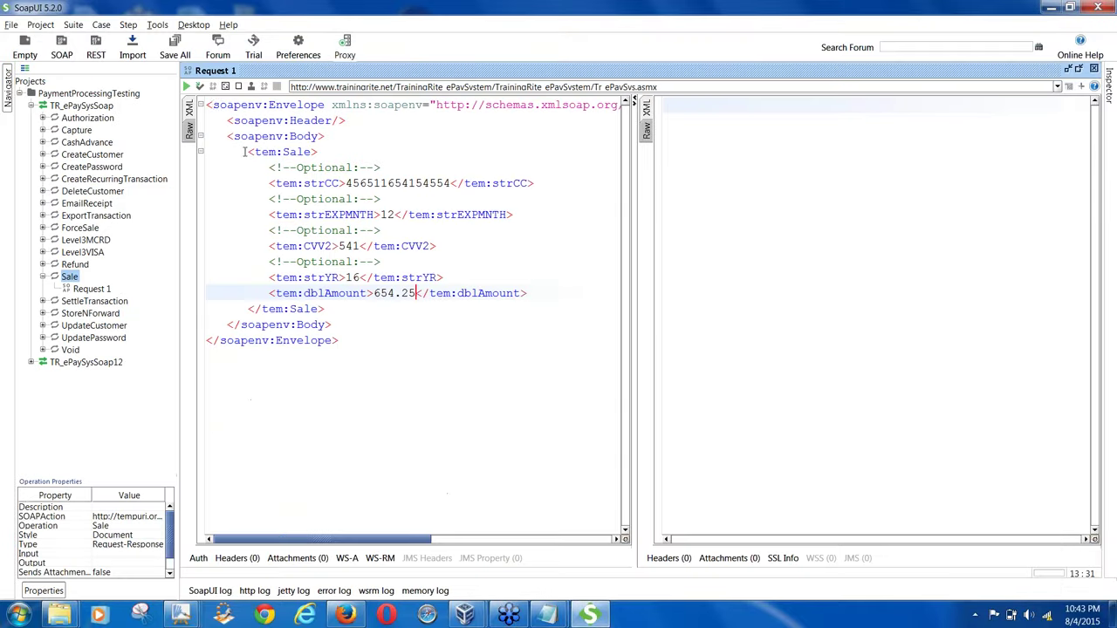
left_click_drag(209, 105, 356, 341)
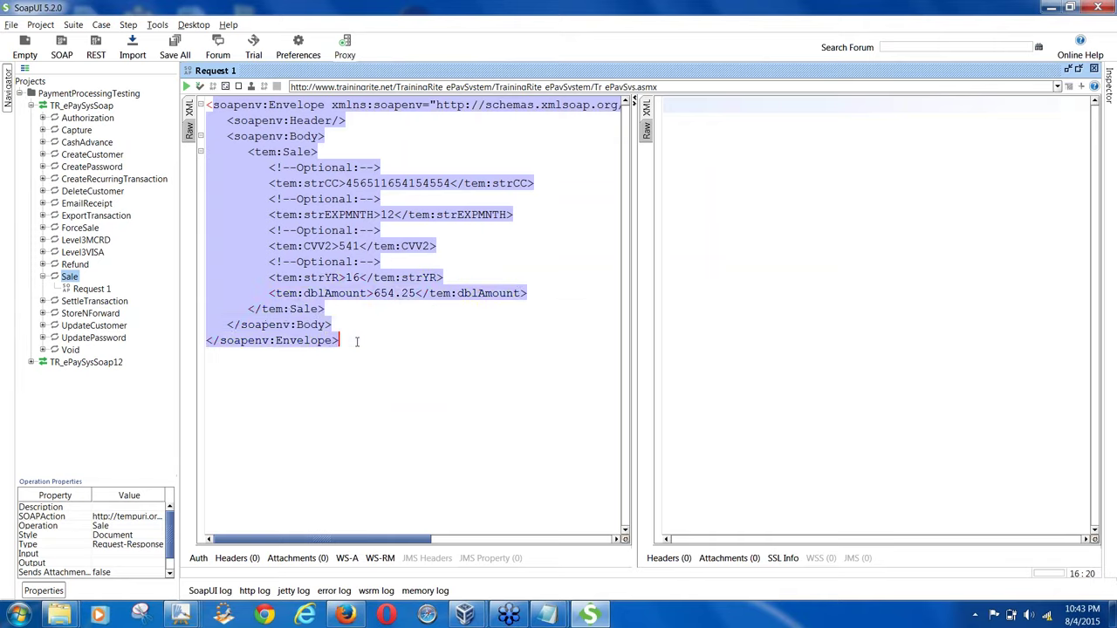
left_click(356, 341)
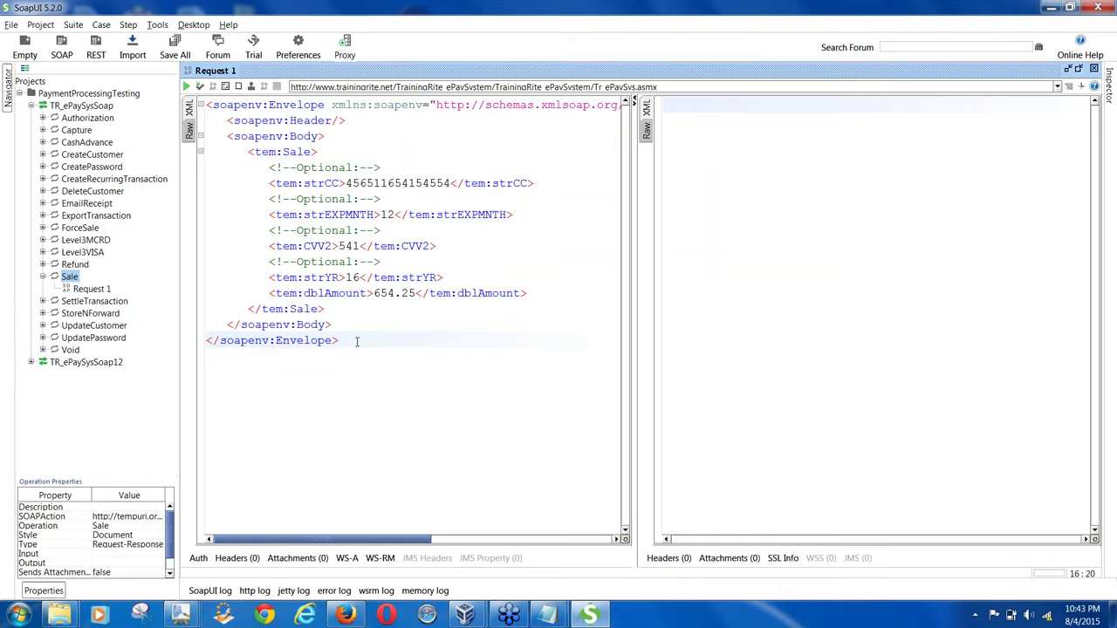
left_click_drag(349, 340, 199, 90)
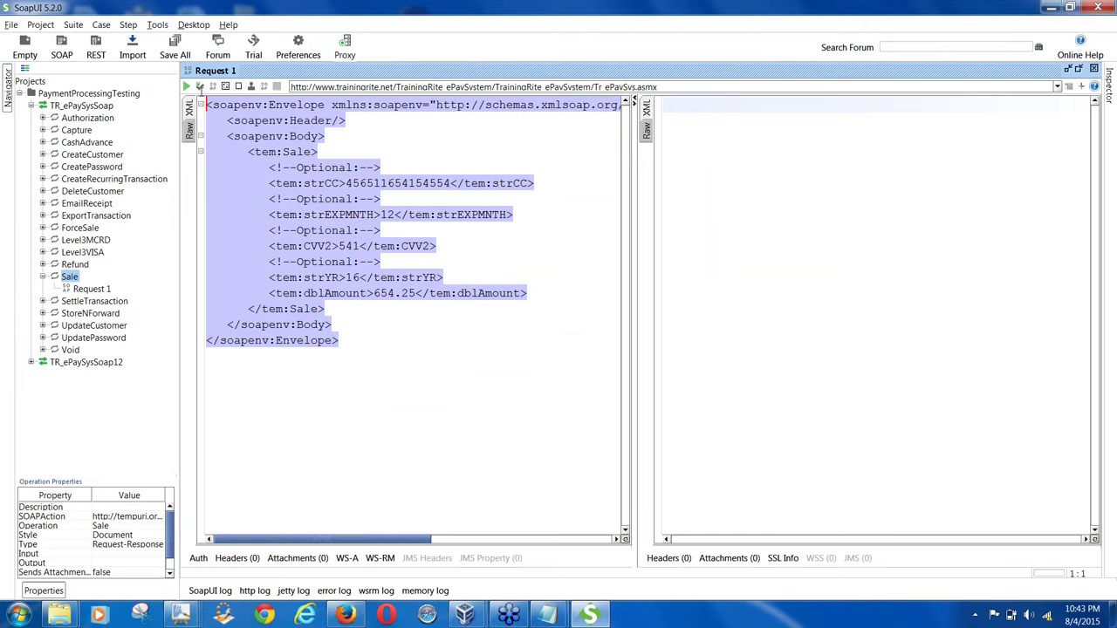
left_click(362, 350)
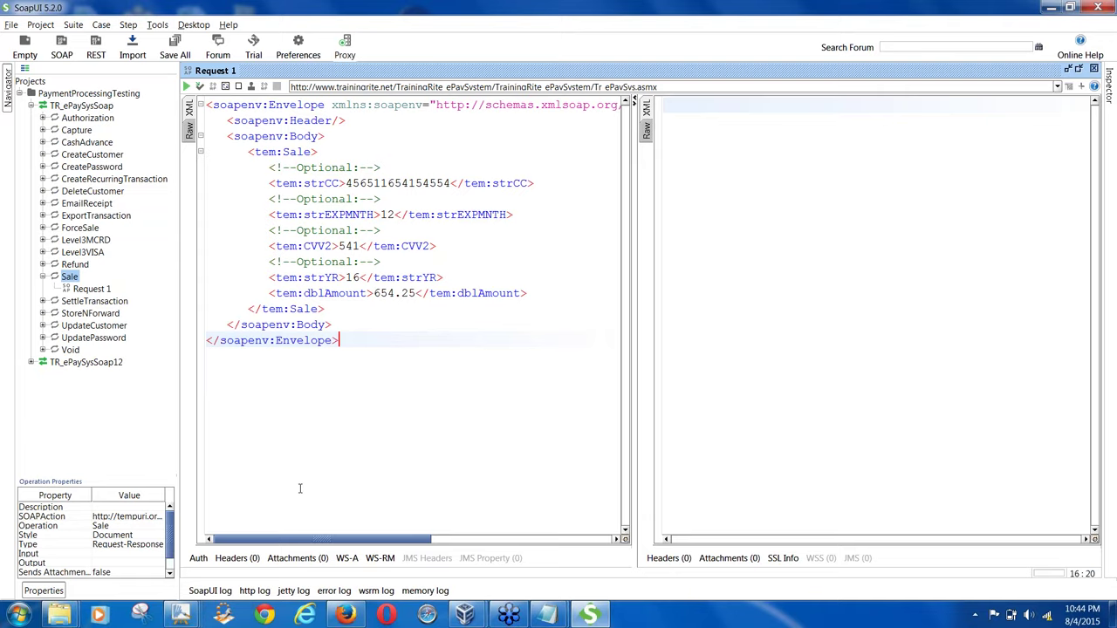
left_click(254, 592)
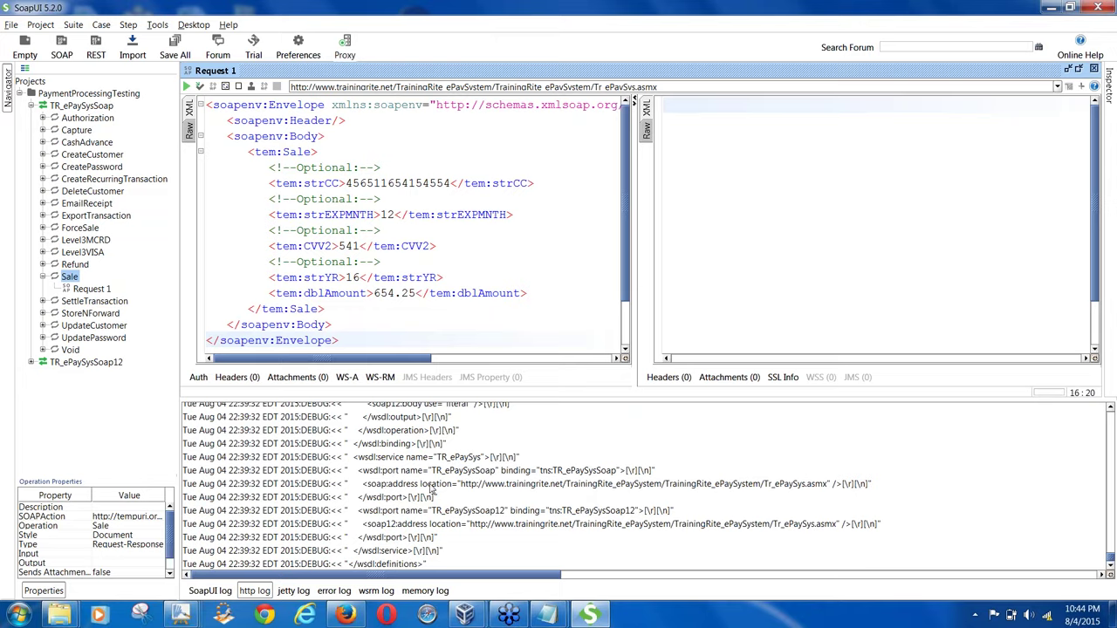
left_click(211, 591)
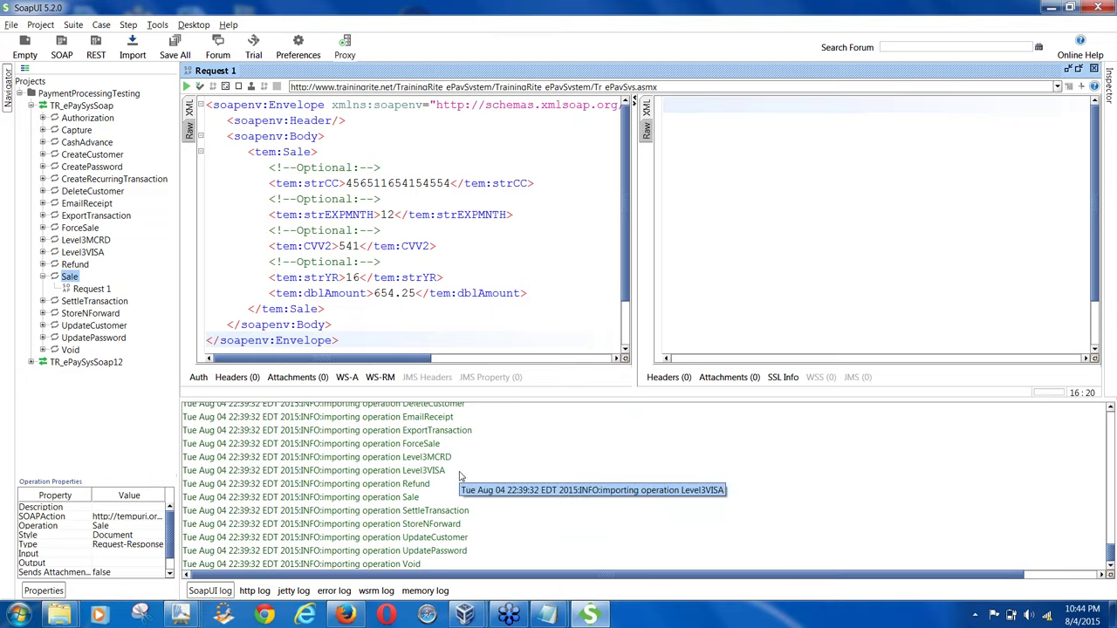
left_click(427, 592)
left_click(336, 591)
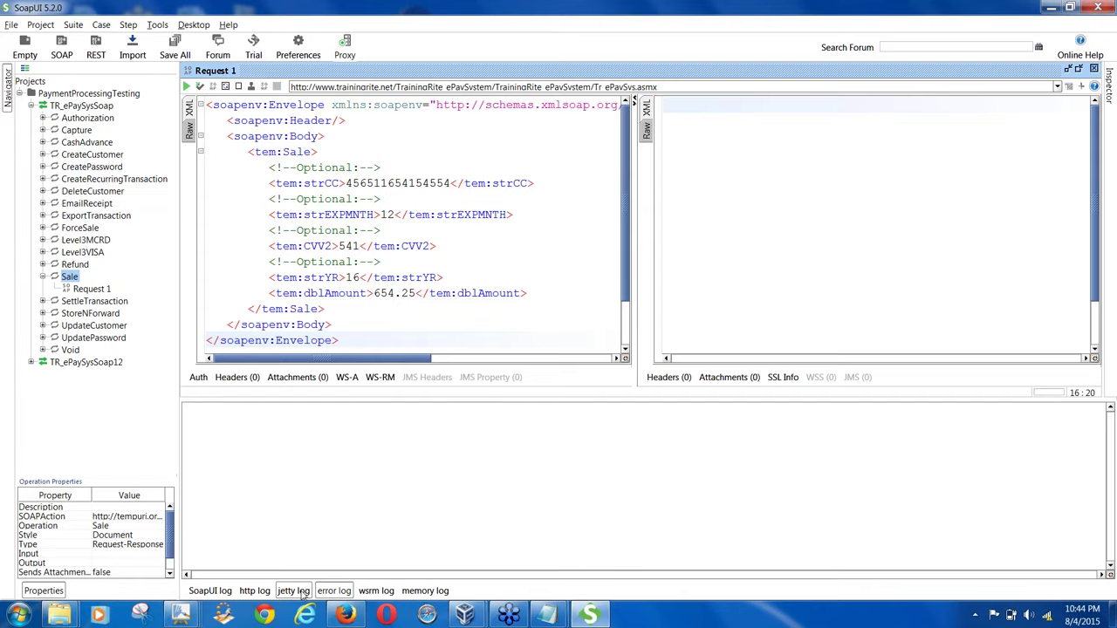
left_click(297, 591)
left_click_drag(584, 405, 588, 445)
left_click(212, 592)
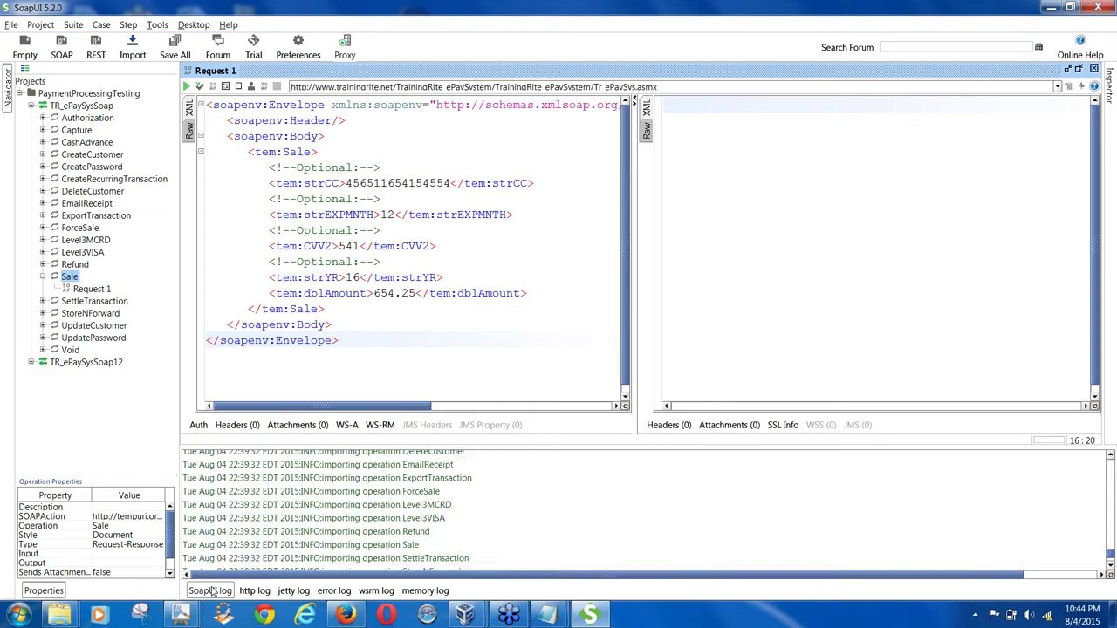
left_click(210, 591)
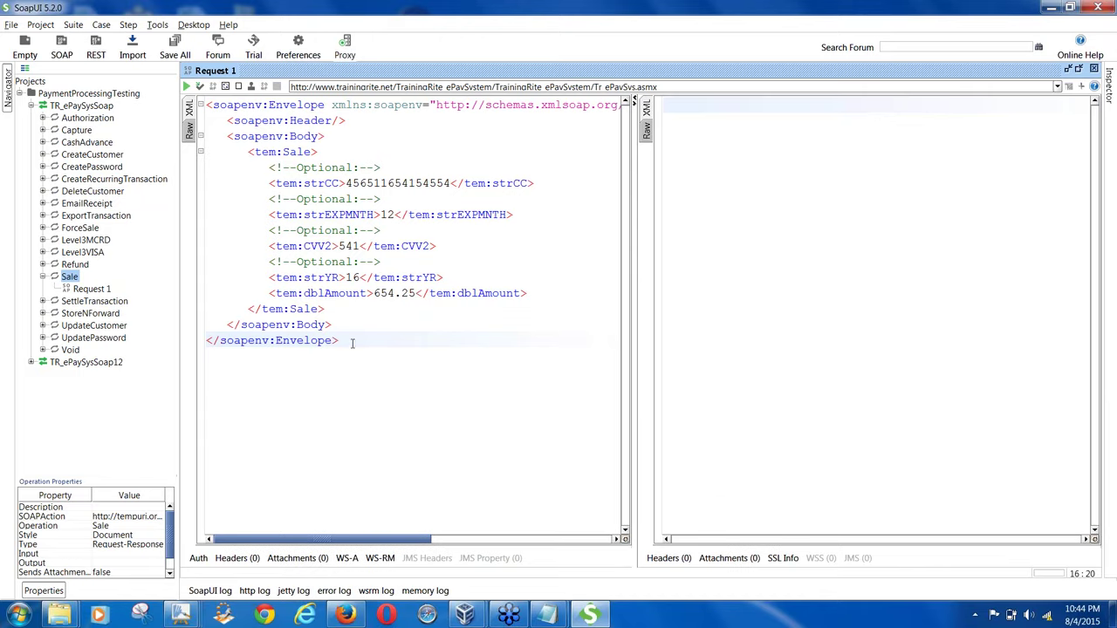
Drag the splitter left to widen the response pane beside Sale Request 1's XML.
left_click_drag(343, 340, 207, 106)
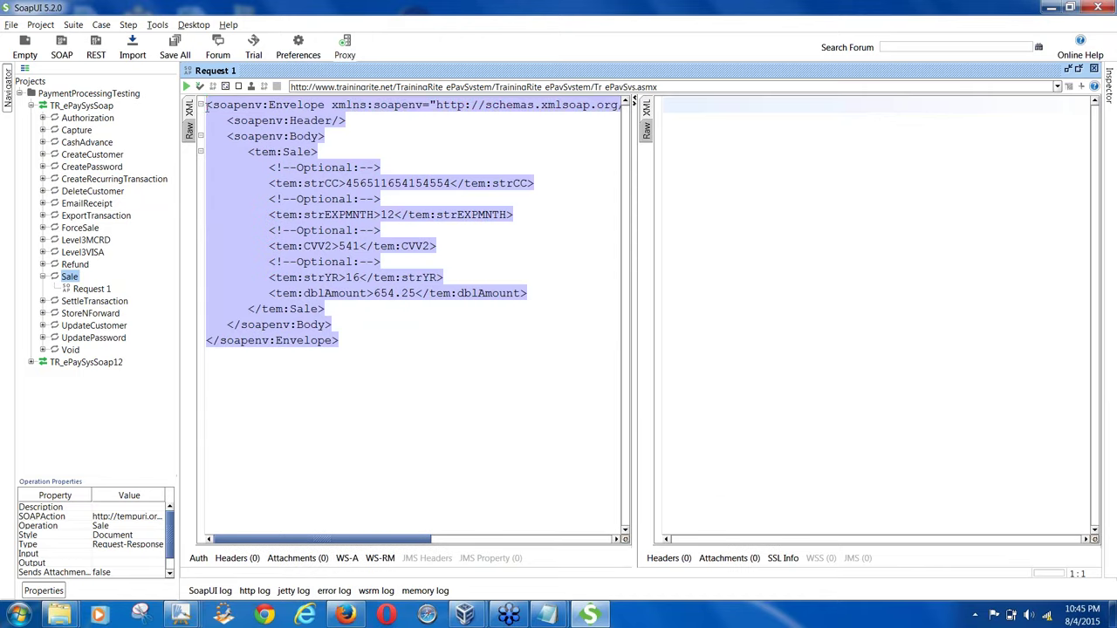
left_click(422, 353)
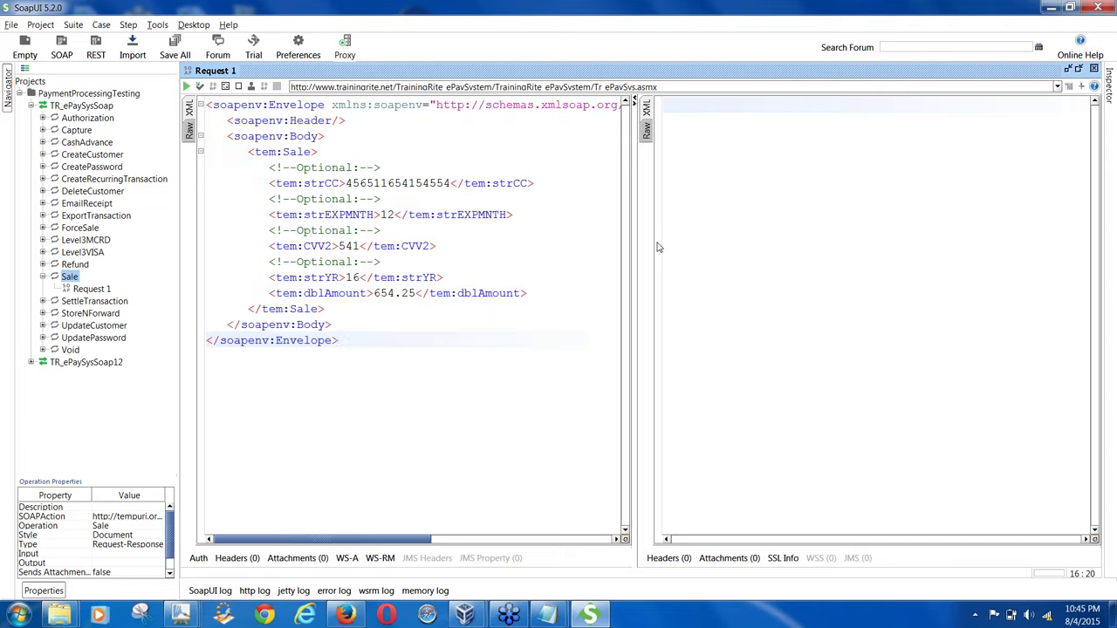
left_click_drag(633, 245, 584, 245)
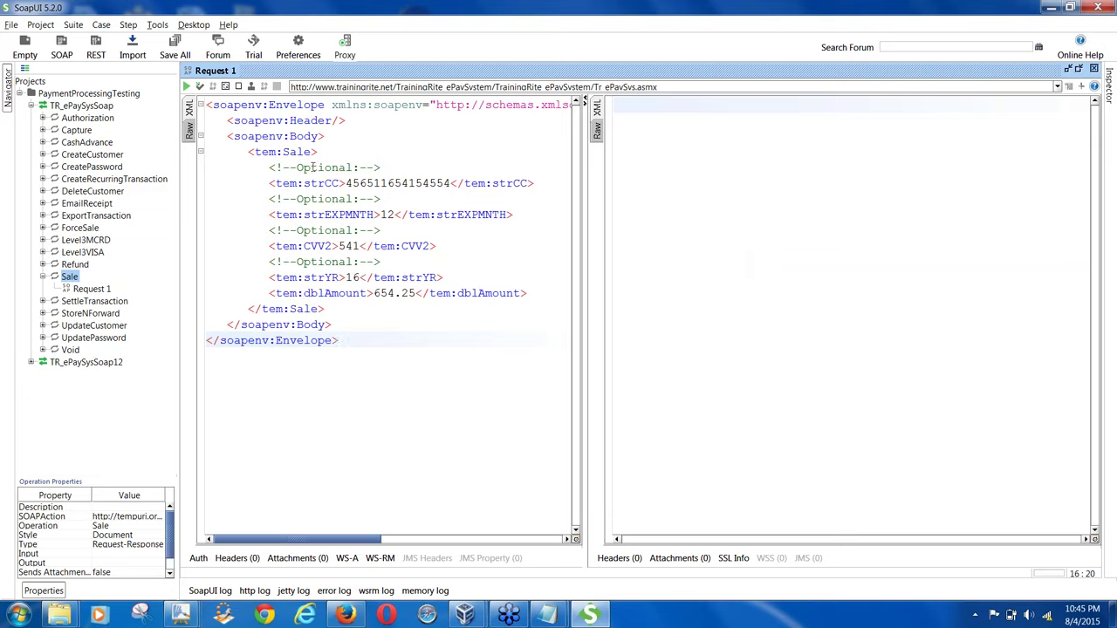
left_click_drag(348, 345, 207, 106)
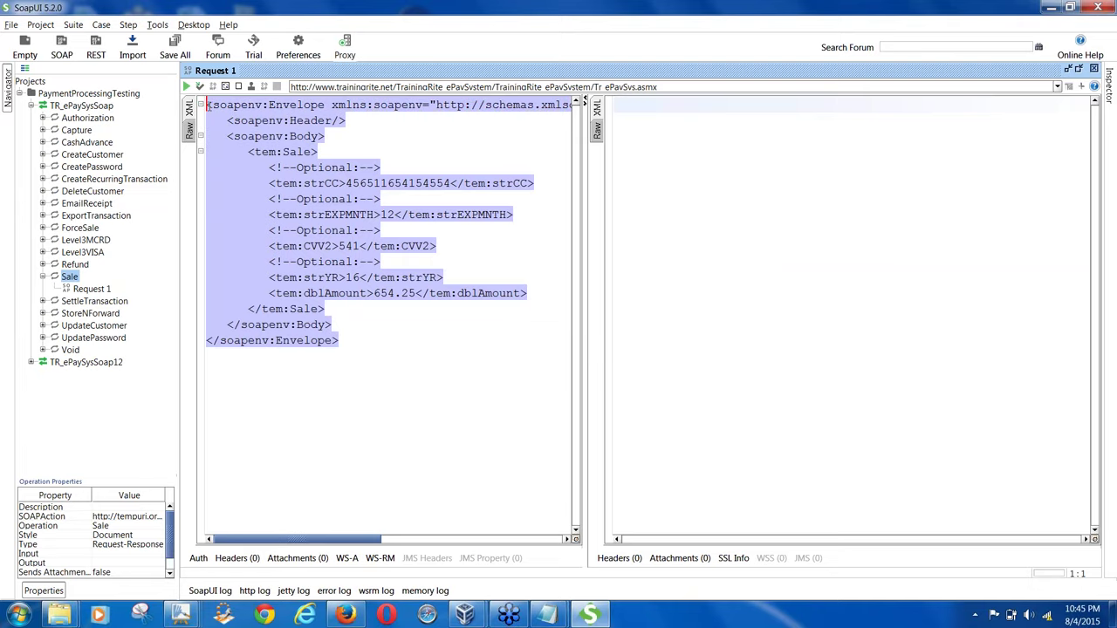
left_click(370, 358)
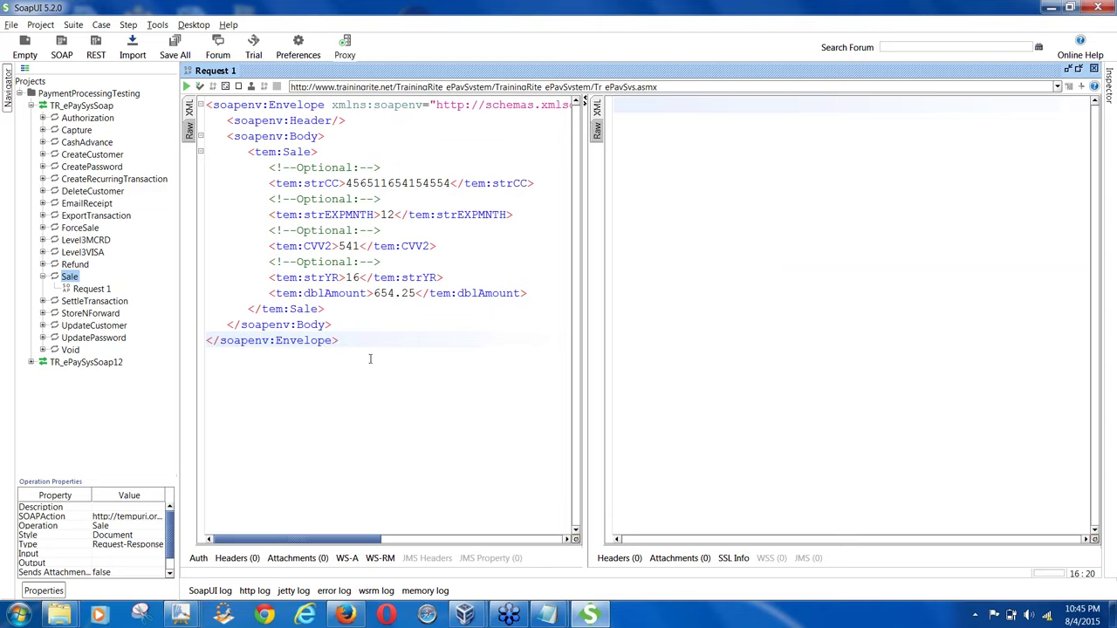
left_click_drag(359, 341, 206, 106)
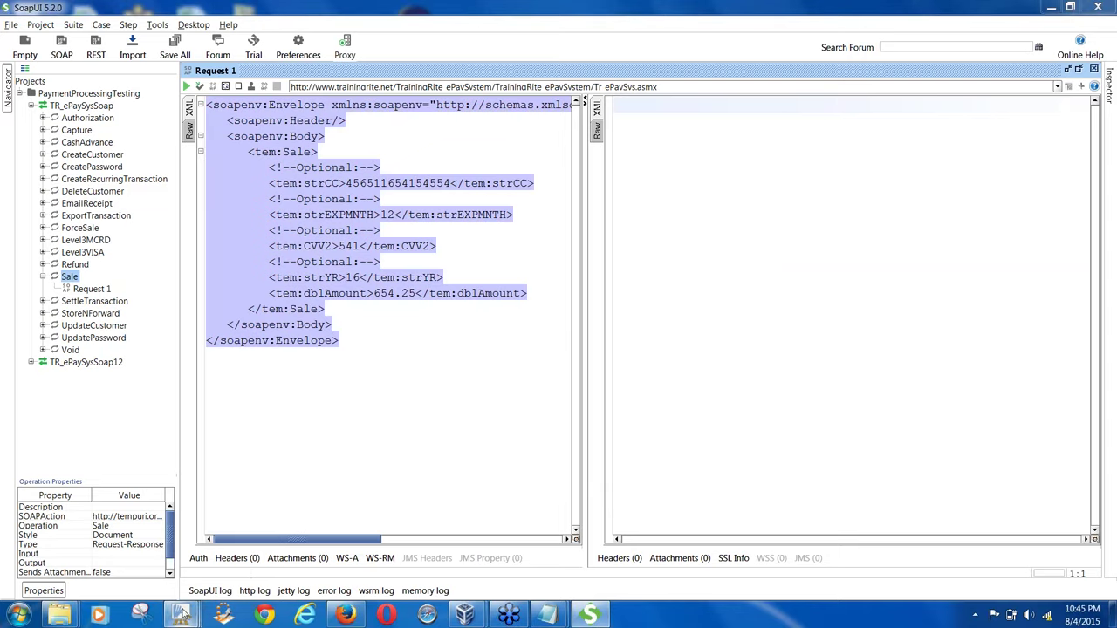
Bring the CODE/Program MyPaint drawing to the front.
mouse_move(181, 613)
left_click(174, 554)
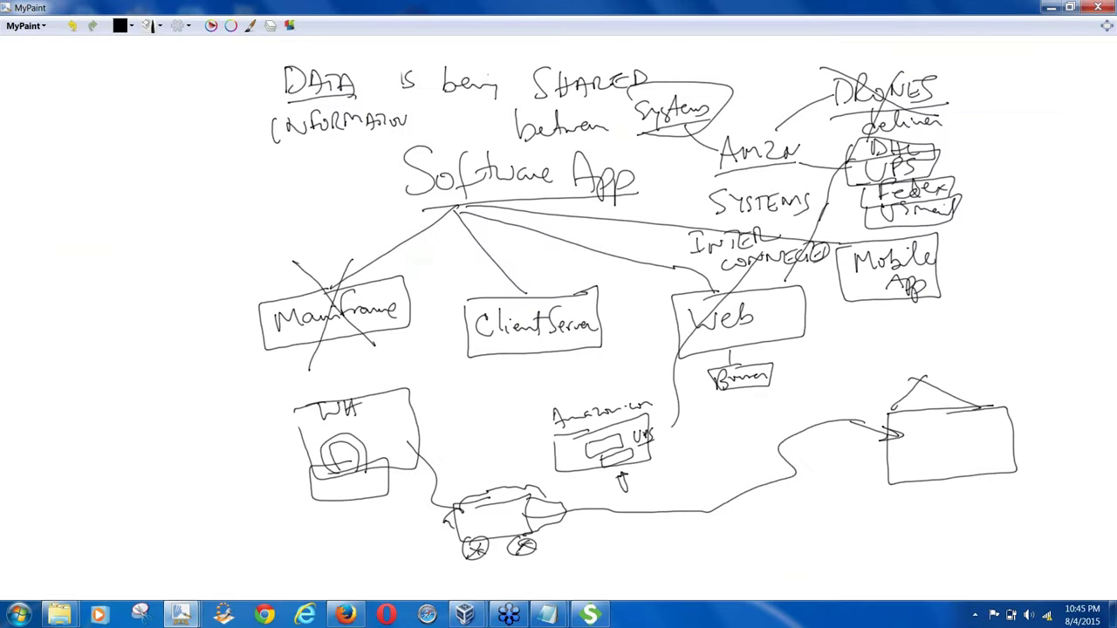
mouse_move(180, 613)
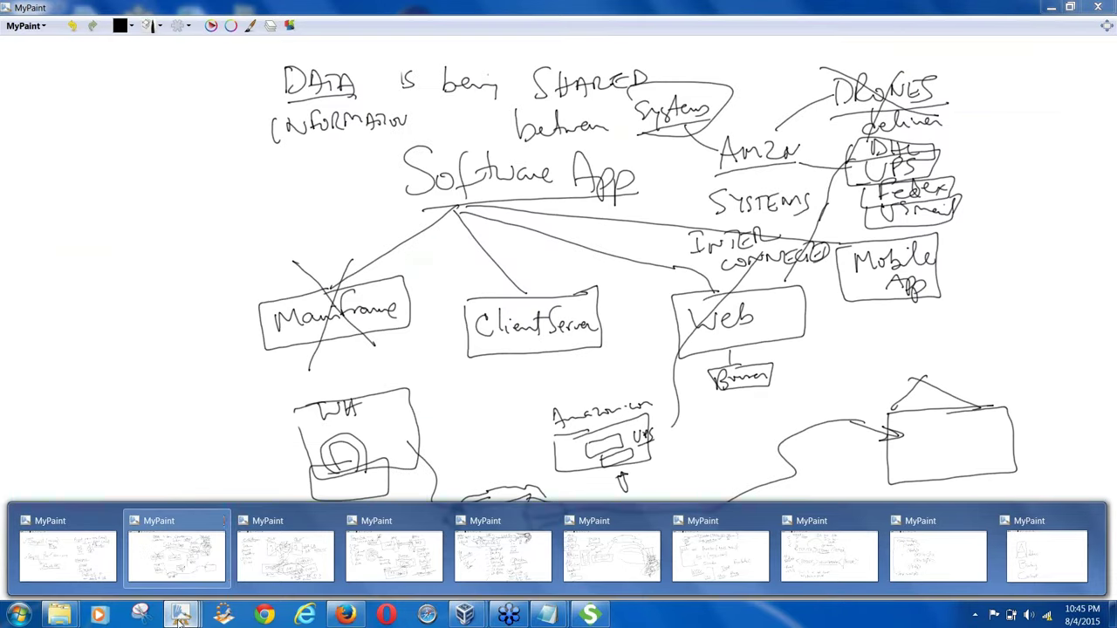
left_click(262, 537)
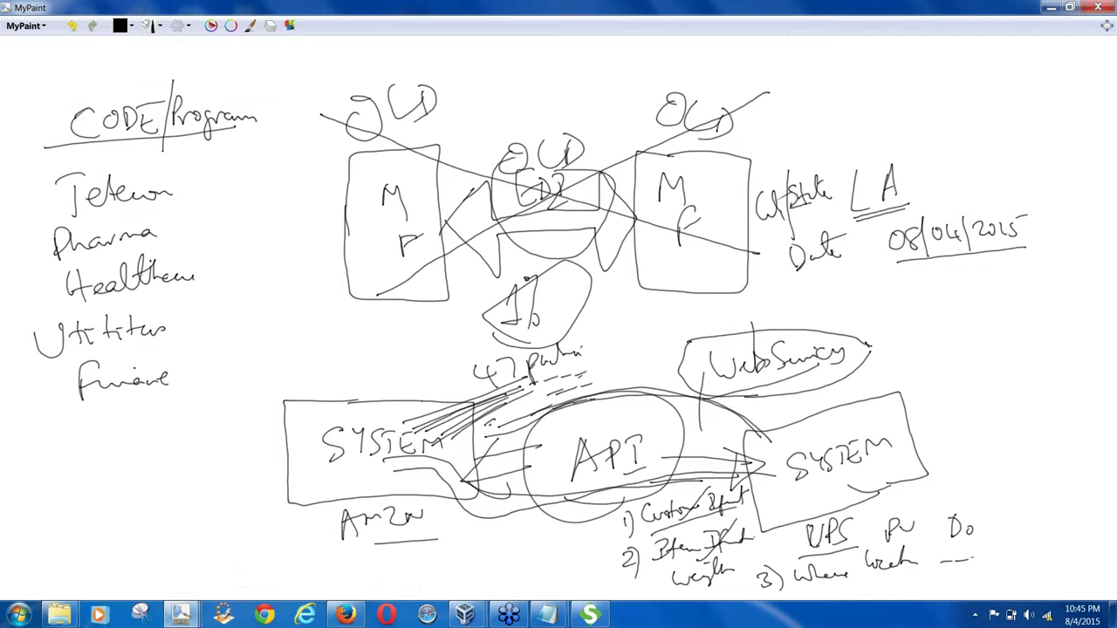
Label the left SYSTEM box, mark the list items, and circle SYSTEM and Amzn.
mouse_move(301, 339)
left_mouse_down()
mouse_move(286, 348)
mouse_move(357, 361)
mouse_move(370, 380)
mouse_move(418, 349)
mouse_move(460, 345)
left_mouse_up()
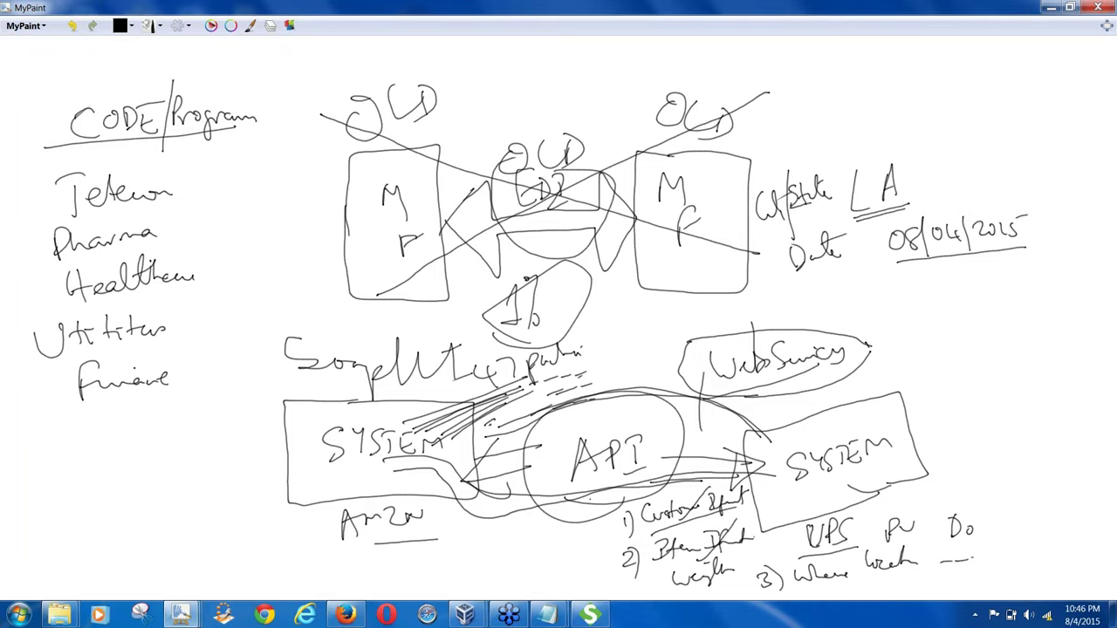
left_click_drag(750, 523, 836, 513)
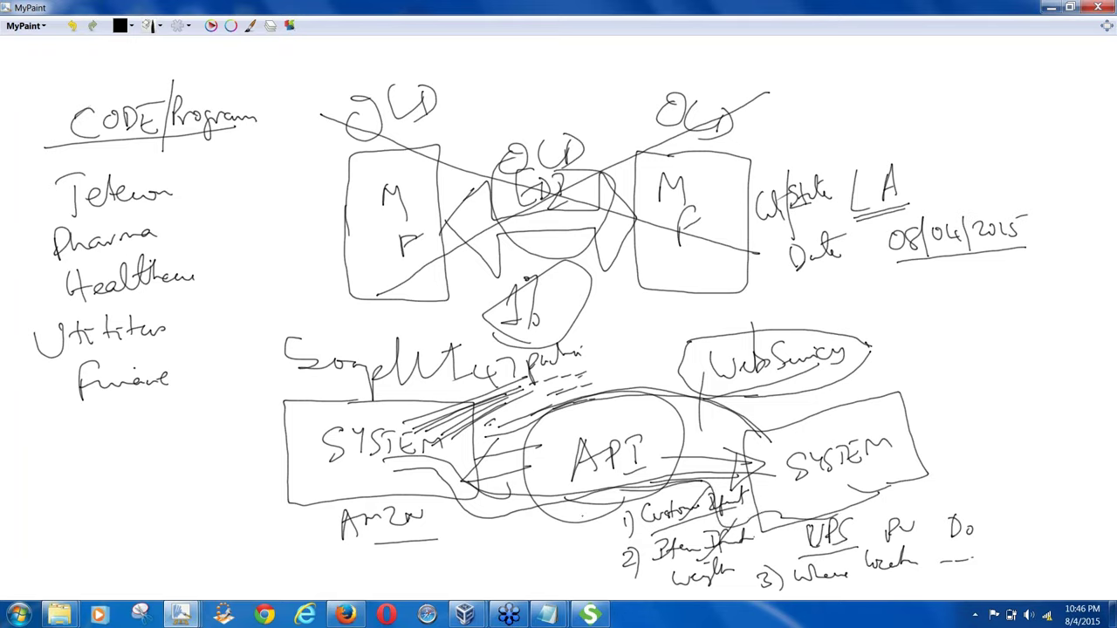
left_click_drag(583, 526, 661, 492)
mouse_move(598, 547)
left_mouse_down()
mouse_move(602, 561)
mouse_move(672, 527)
left_mouse_up()
left_click_drag(639, 565, 720, 563)
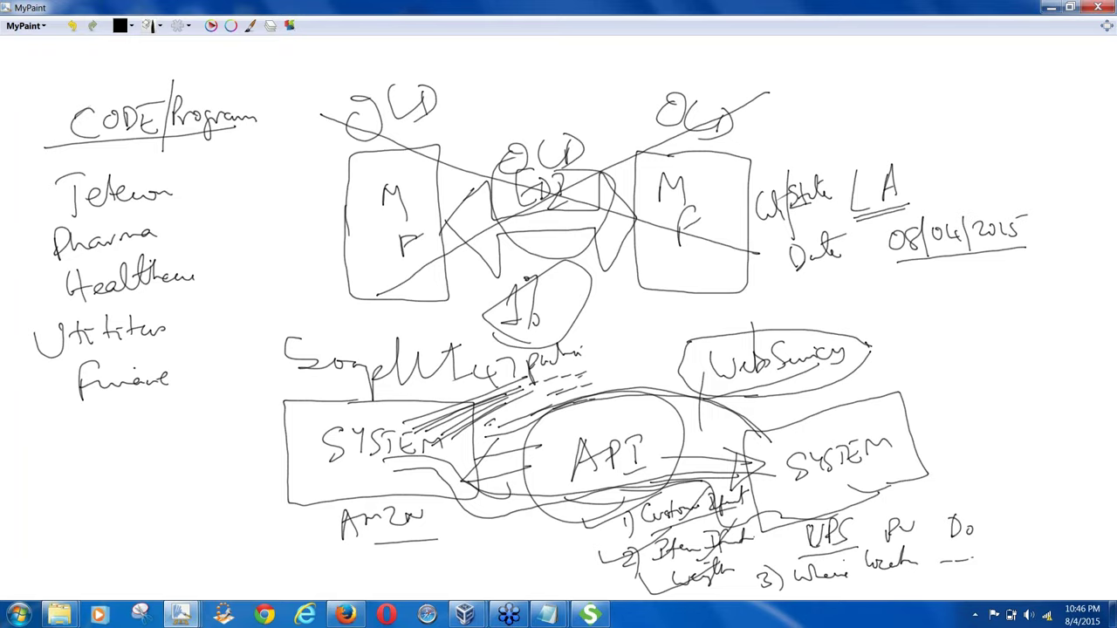
mouse_move(384, 400)
left_mouse_down()
mouse_move(418, 541)
mouse_move(384, 415)
left_mouse_up()
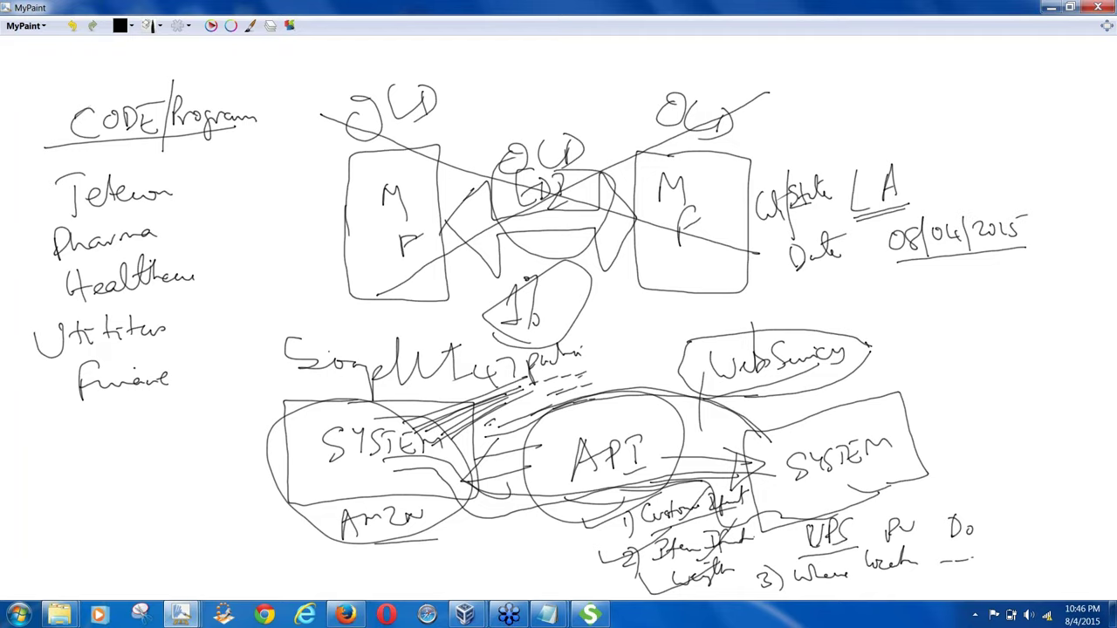
left_click_drag(298, 343, 313, 340)
On the Program/code SOAP drawing, loop the XML ellipse, box Message, and mark SYS B.
mouse_move(180, 615)
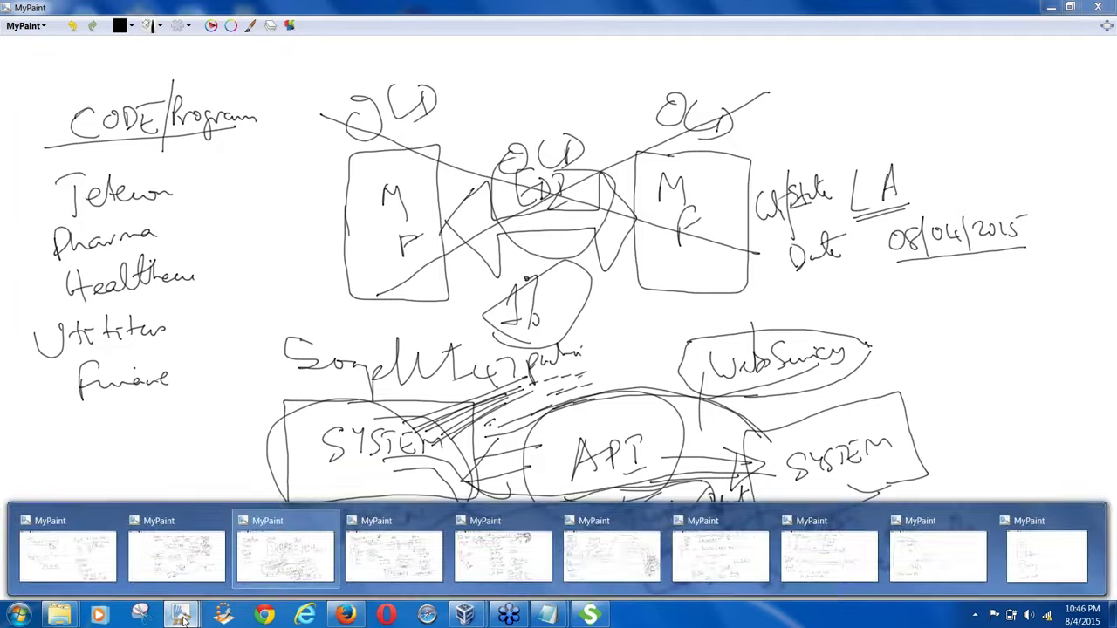
left_click(418, 550)
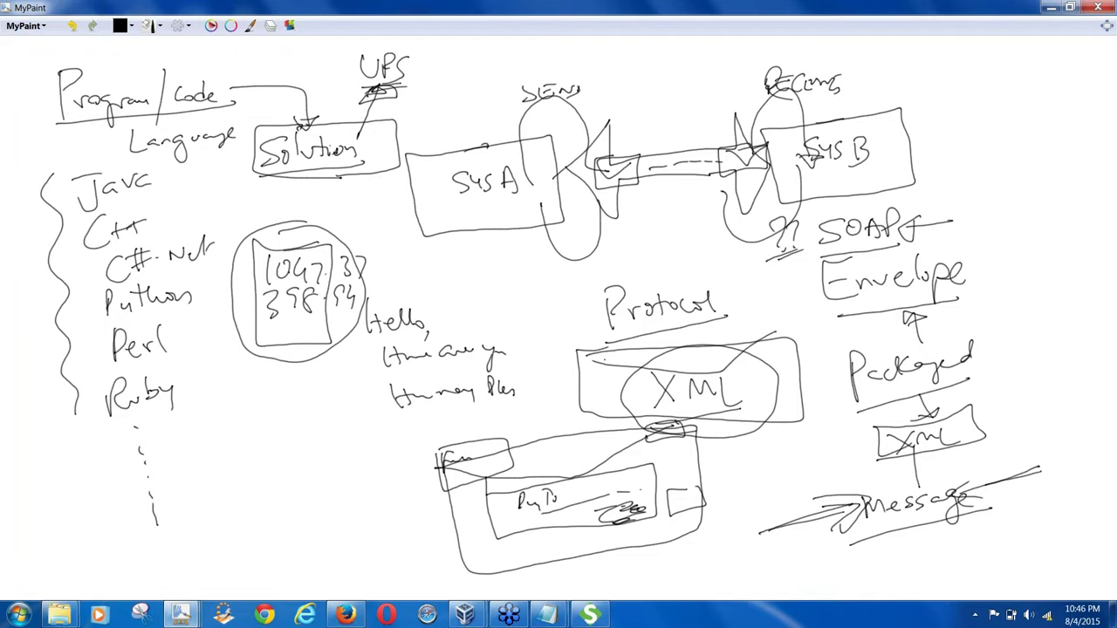
mouse_move(609, 363)
left_mouse_down()
mouse_move(661, 421)
mouse_move(779, 381)
mouse_move(623, 321)
mouse_move(608, 342)
mouse_move(607, 399)
left_mouse_up()
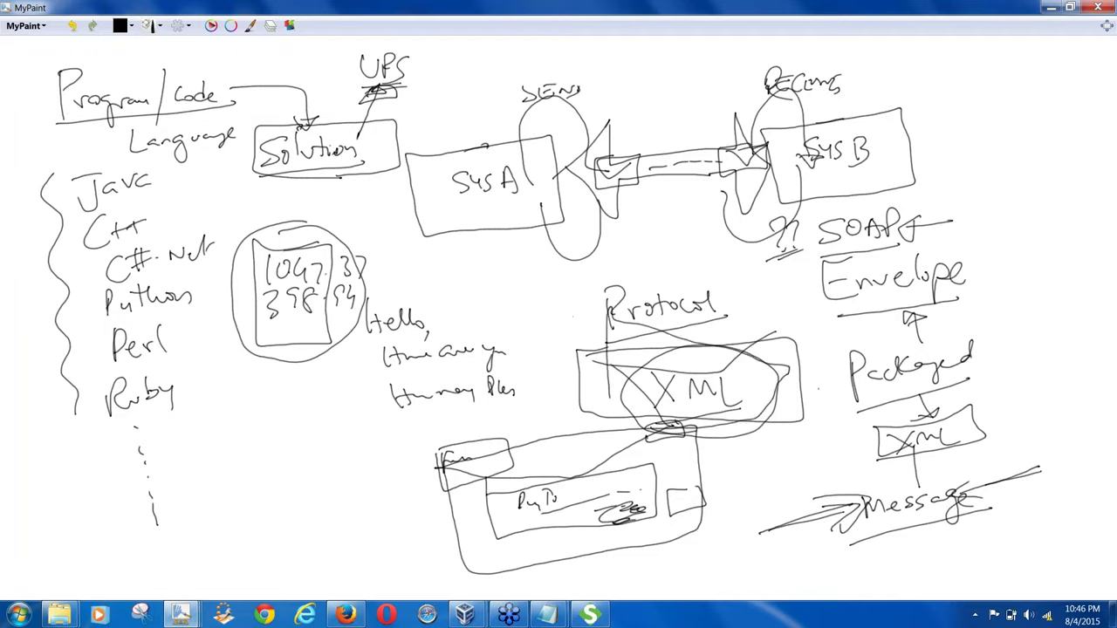
mouse_move(783, 485)
left_mouse_down()
mouse_move(789, 525)
mouse_move(1024, 548)
mouse_move(857, 490)
left_mouse_up()
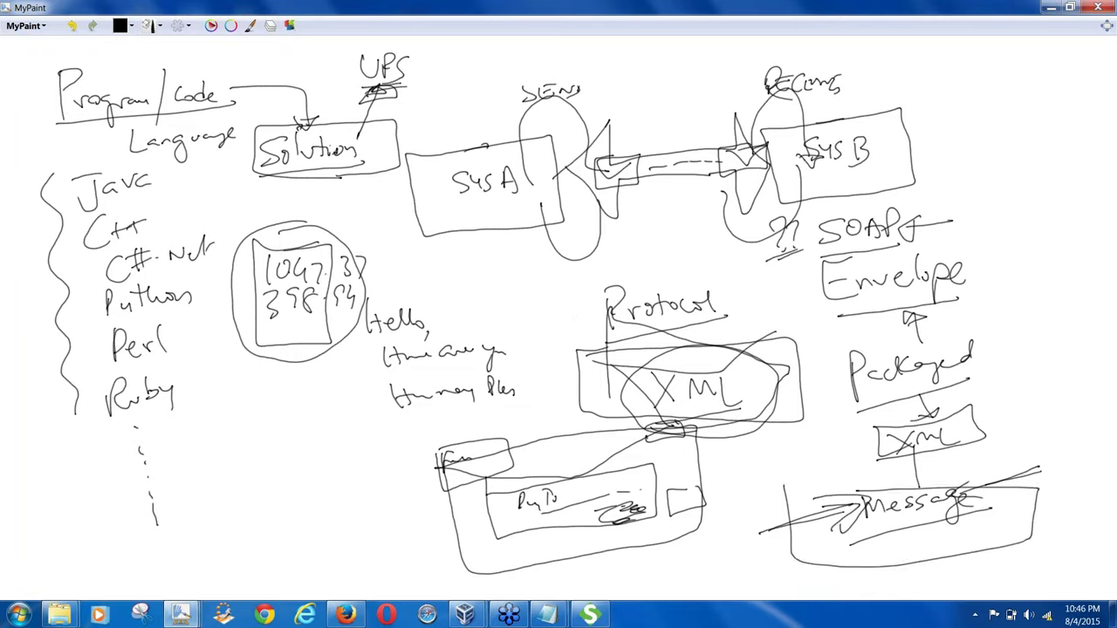
mouse_move(508, 183)
left_mouse_down()
mouse_move(523, 234)
mouse_move(583, 171)
mouse_move(619, 170)
left_mouse_up()
mouse_move(783, 141)
left_mouse_down()
mouse_move(832, 138)
mouse_move(794, 234)
mouse_move(732, 194)
left_mouse_up()
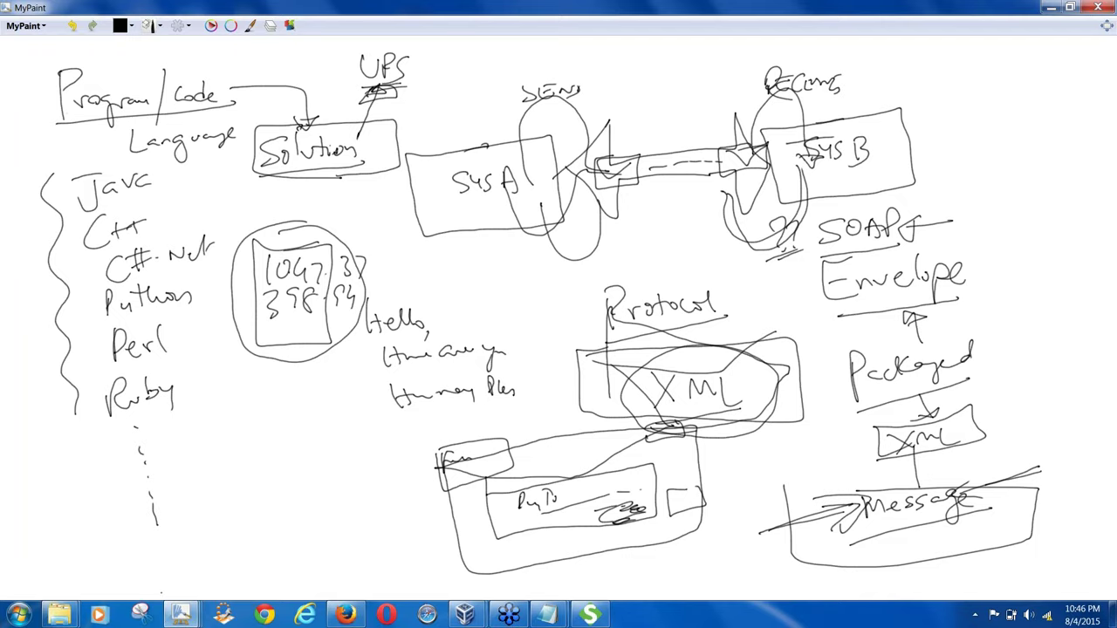
Circle ShipAnItem, tick Item Description and Item Qty, write 'Sale' above, then return to SoapUI.
mouse_move(180, 614)
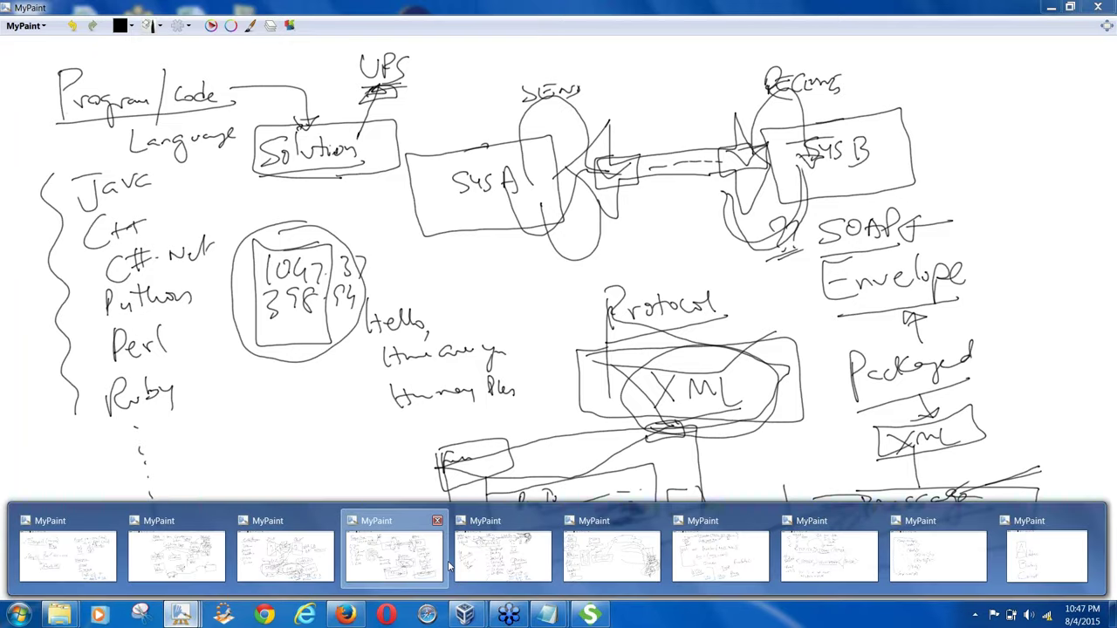
left_click(458, 558)
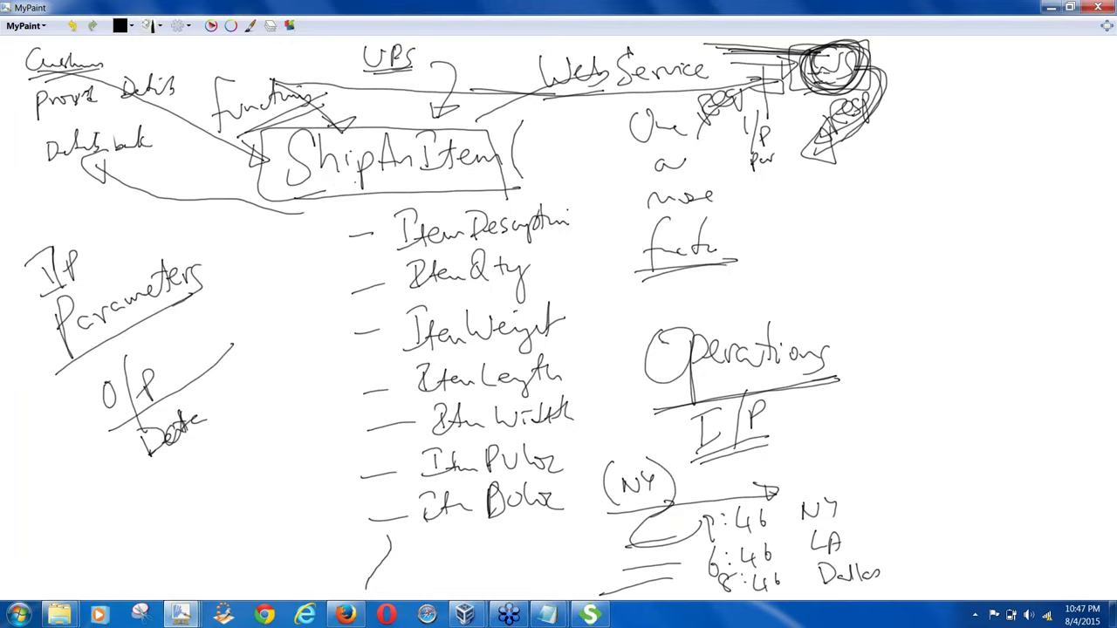
mouse_move(309, 201)
left_mouse_down()
mouse_move(427, 80)
mouse_move(267, 136)
mouse_move(368, 192)
left_mouse_up()
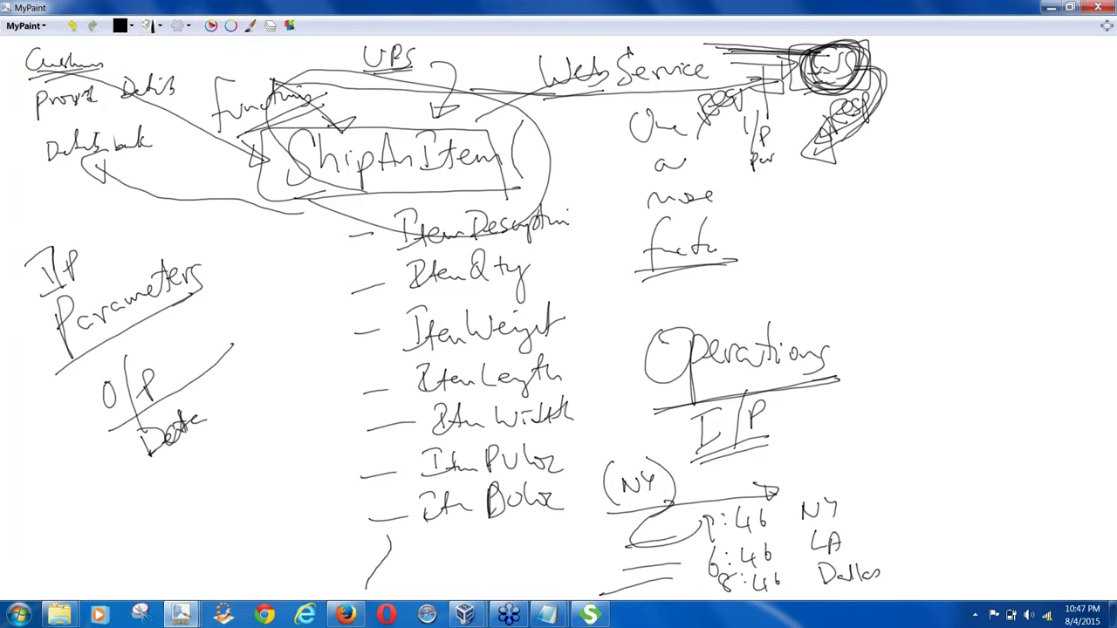
left_click_drag(337, 251, 417, 206)
left_click_drag(370, 271, 428, 241)
mouse_move(377, 106)
left_mouse_down()
mouse_move(375, 126)
mouse_move(401, 120)
mouse_move(406, 97)
mouse_move(431, 123)
left_mouse_up()
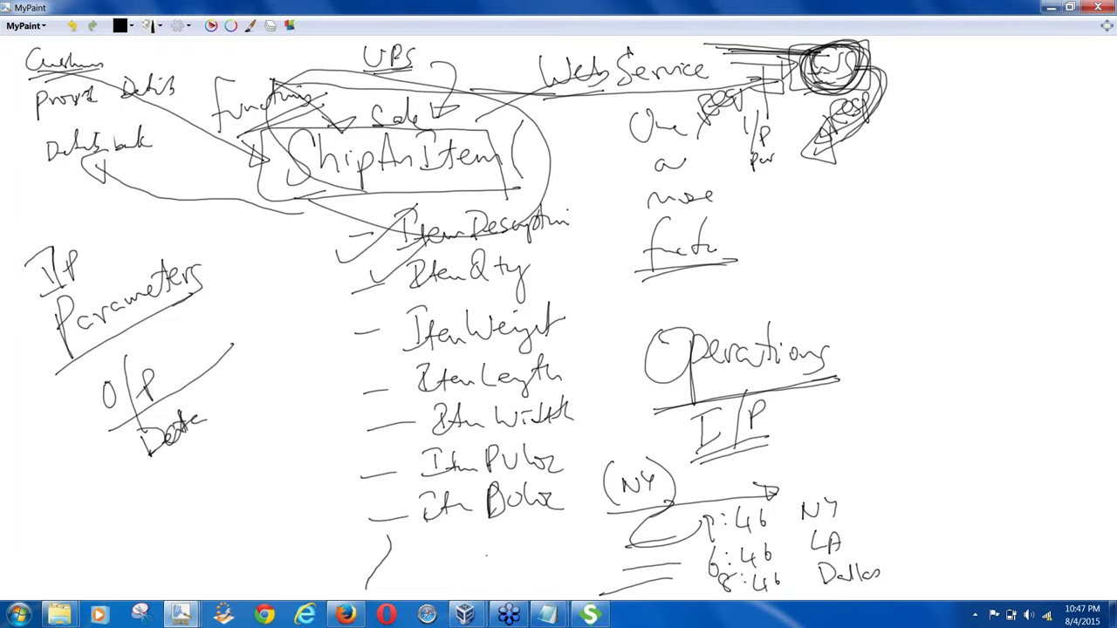
left_click(590, 616)
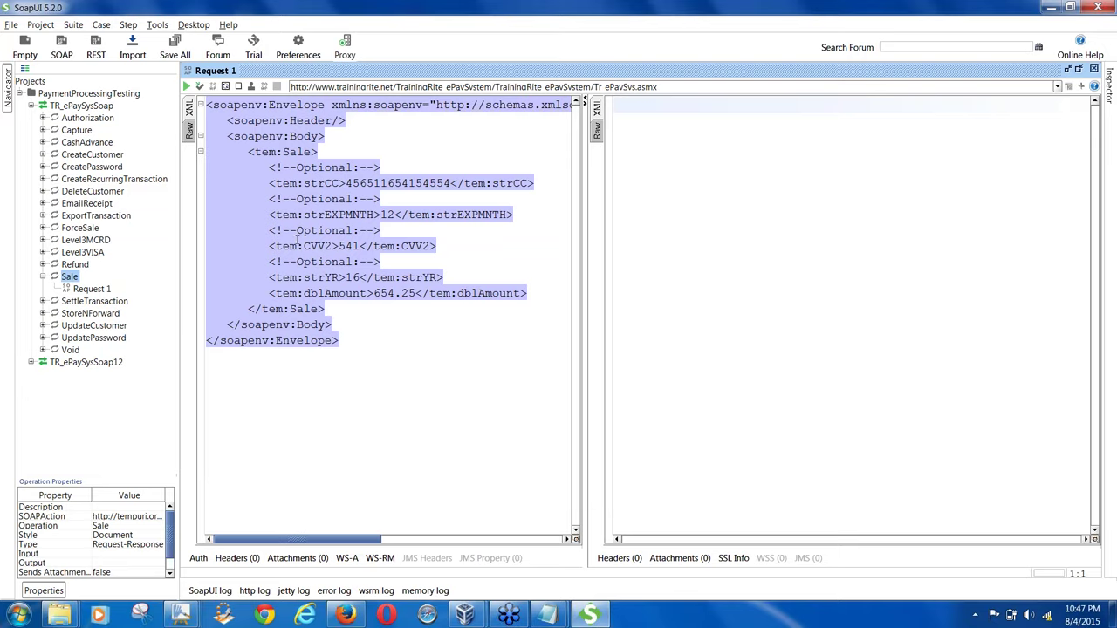
Send Sale Request 1 and read the SaleResult approval code and transaction number.
left_click(208, 121)
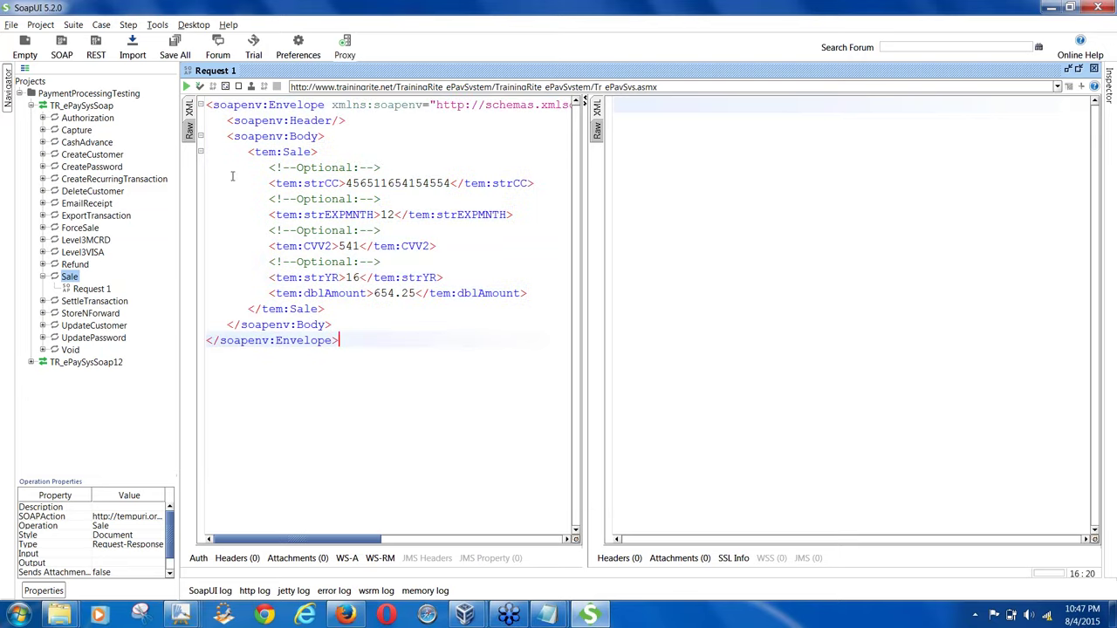
left_click(185, 87)
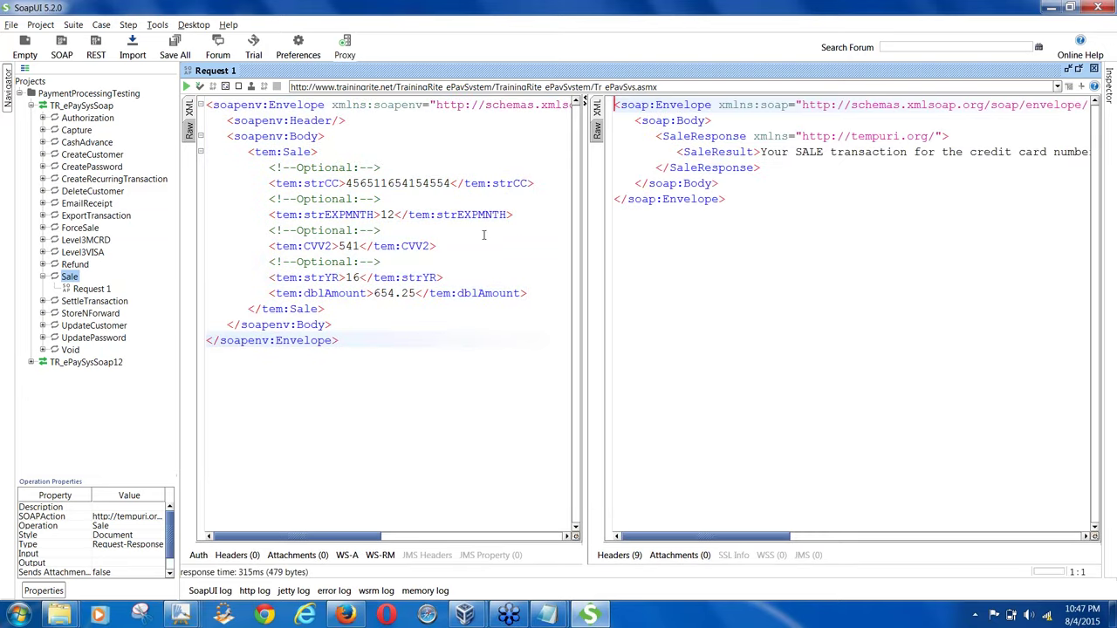
left_click_drag(576, 239, 479, 236)
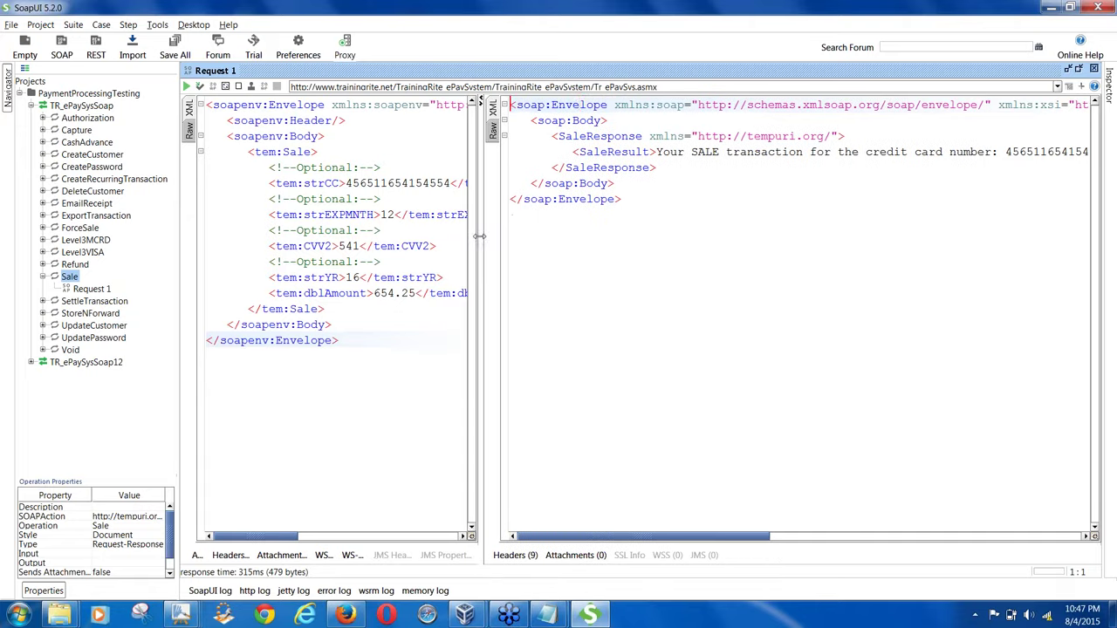
left_click(586, 121)
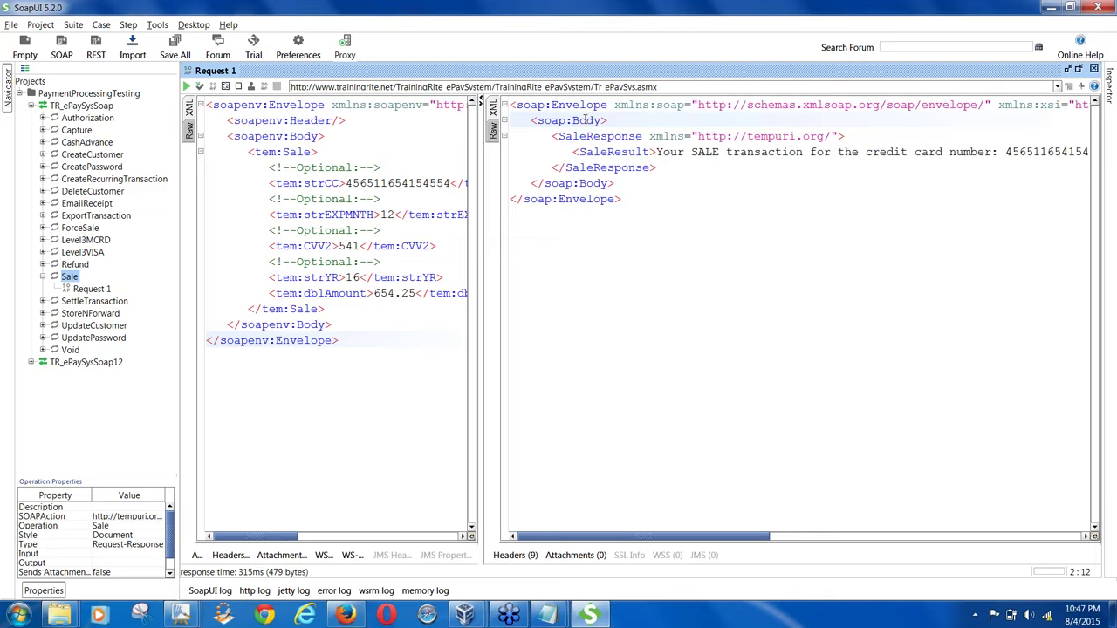
left_click_drag(586, 136, 644, 136)
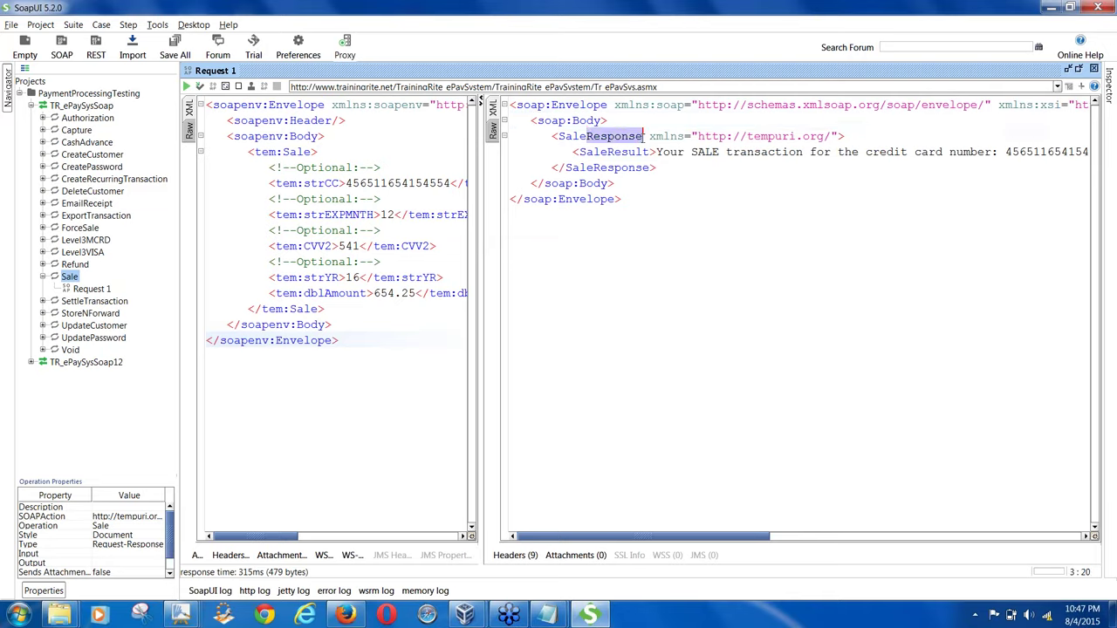
mouse_move(559, 136)
left_mouse_down()
mouse_move(578, 136)
mouse_move(565, 136)
left_mouse_up()
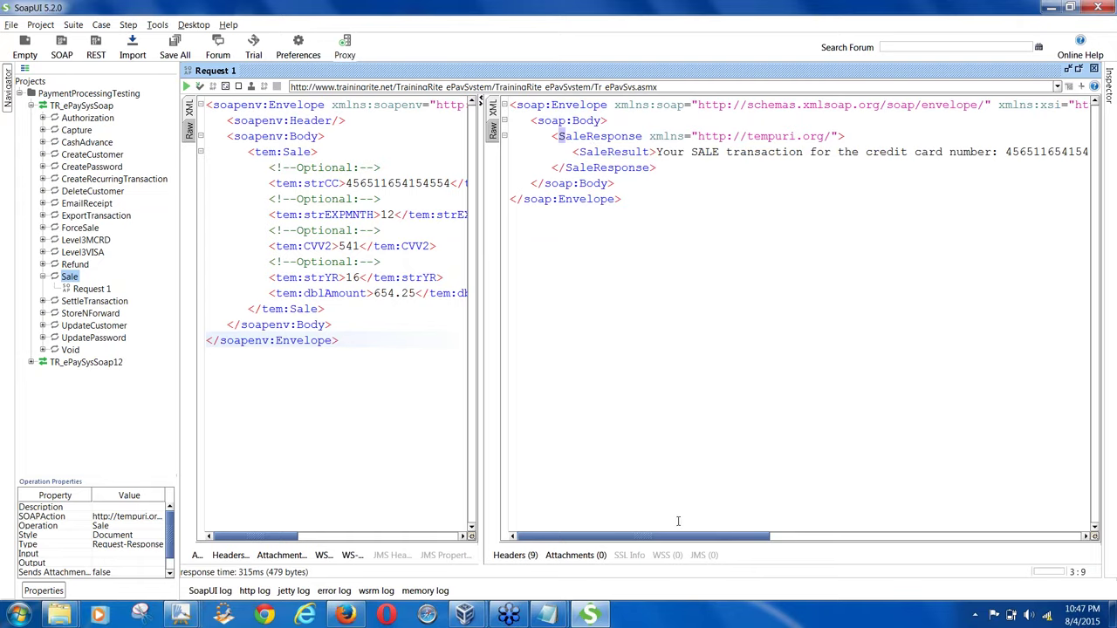
left_click_drag(681, 536, 828, 547)
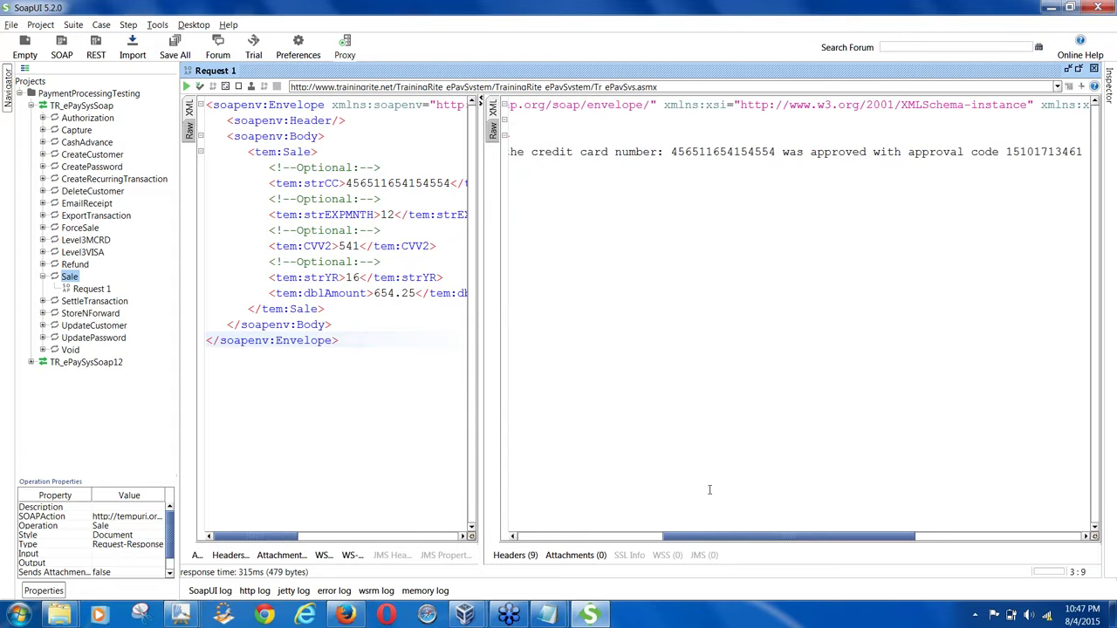
left_click_drag(728, 538, 898, 549)
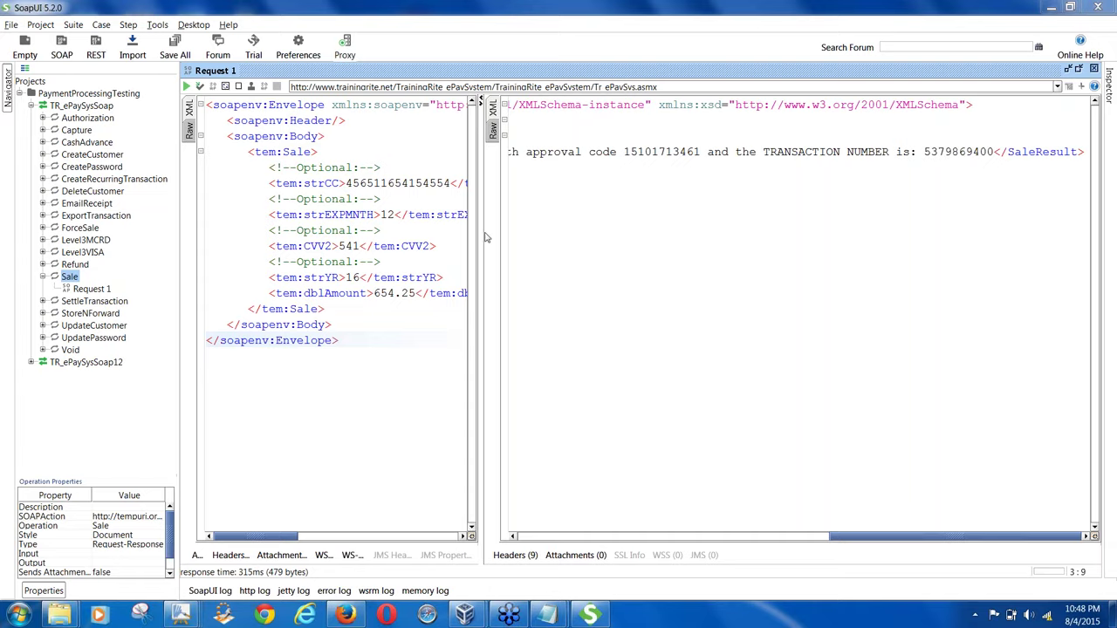
left_click_drag(486, 238, 684, 238)
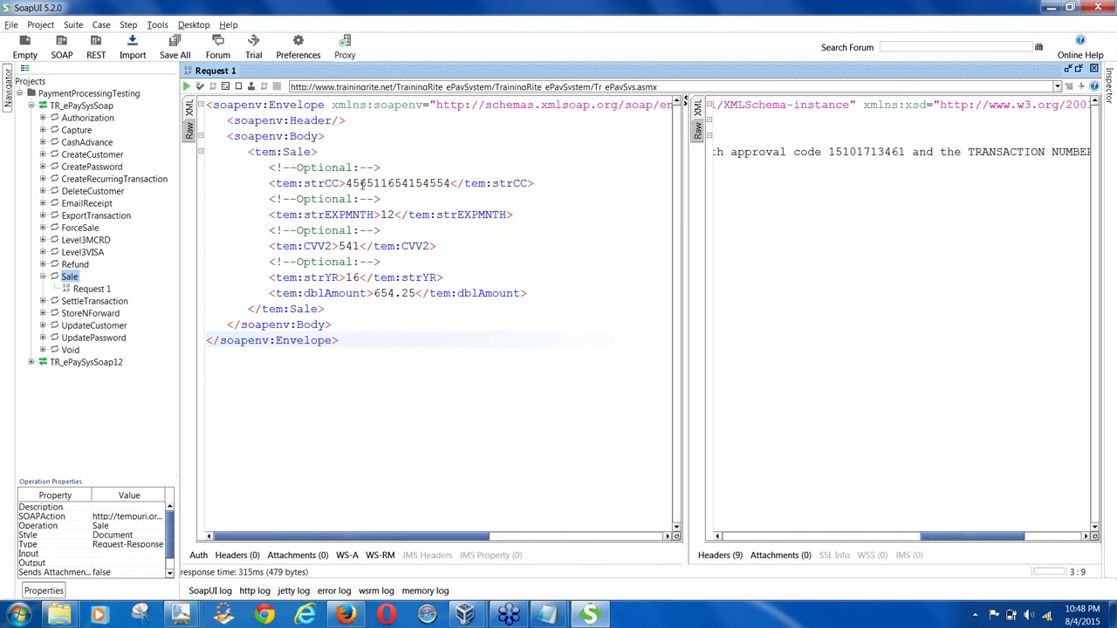
Replace the strCC credit card number in the Sale request with a new card number.
left_click_drag(347, 183, 450, 183)
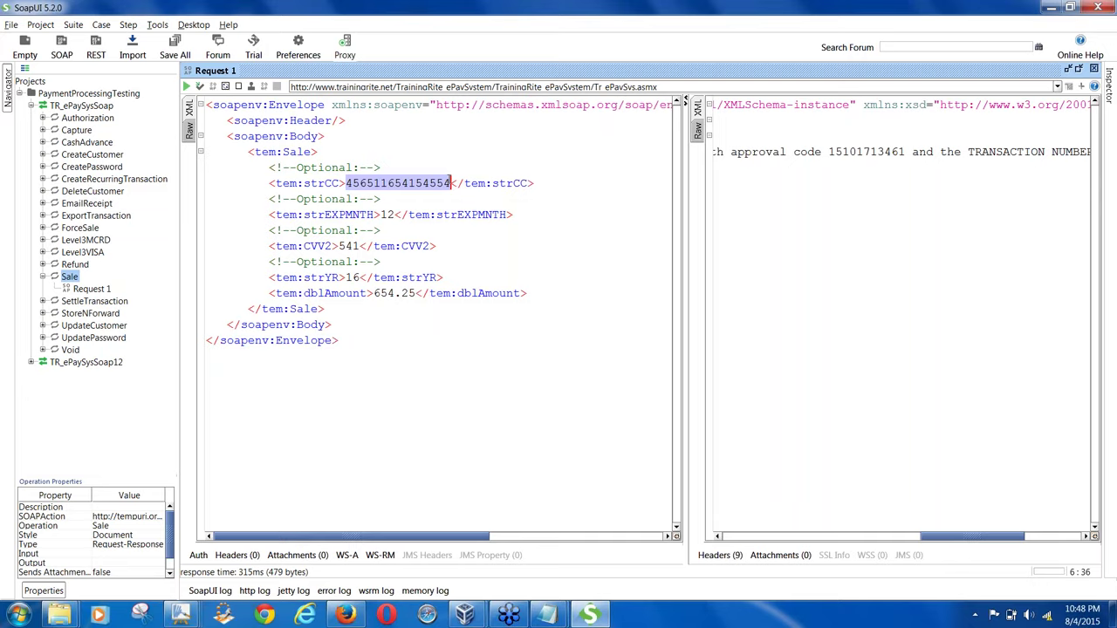
type("7987887987878")
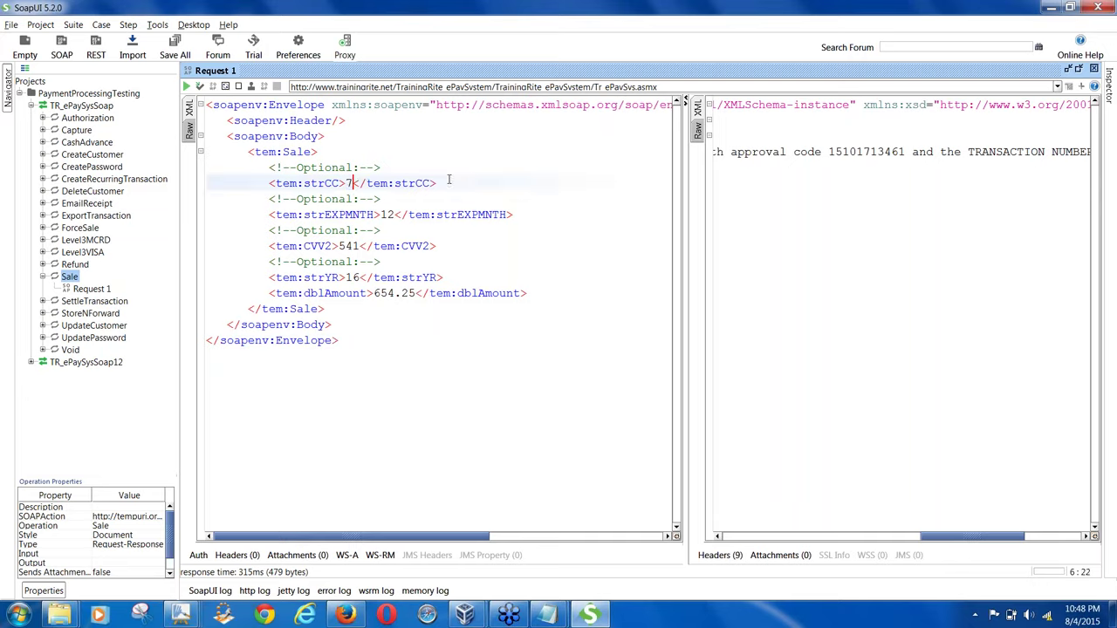
type("8")
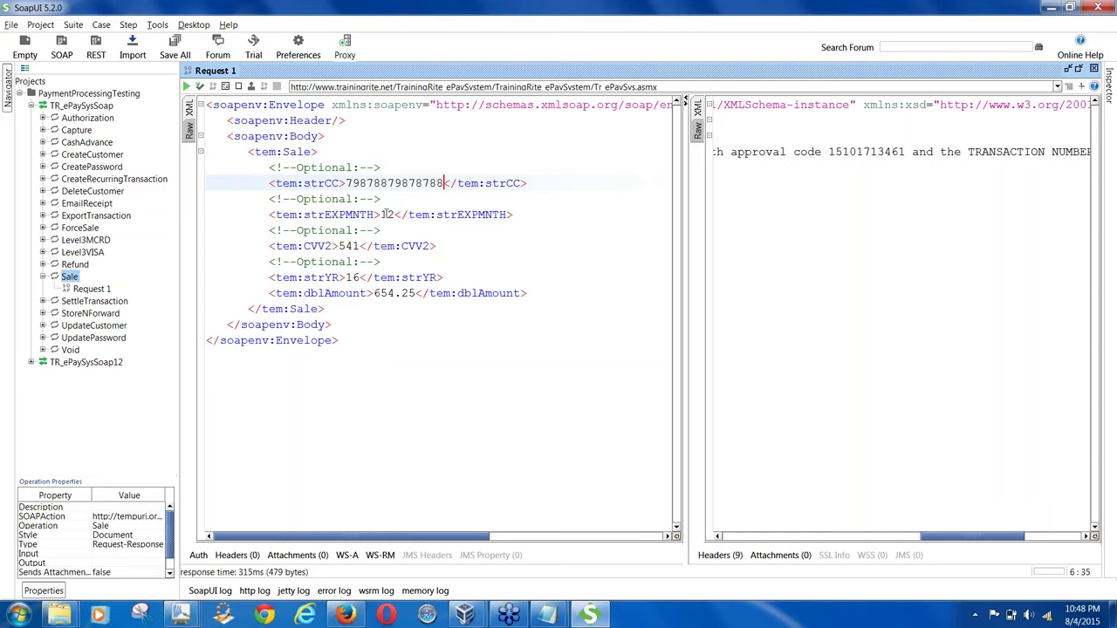
Open and dismiss the context menus for the Sale operation and its Request 1.
right_click(74, 279)
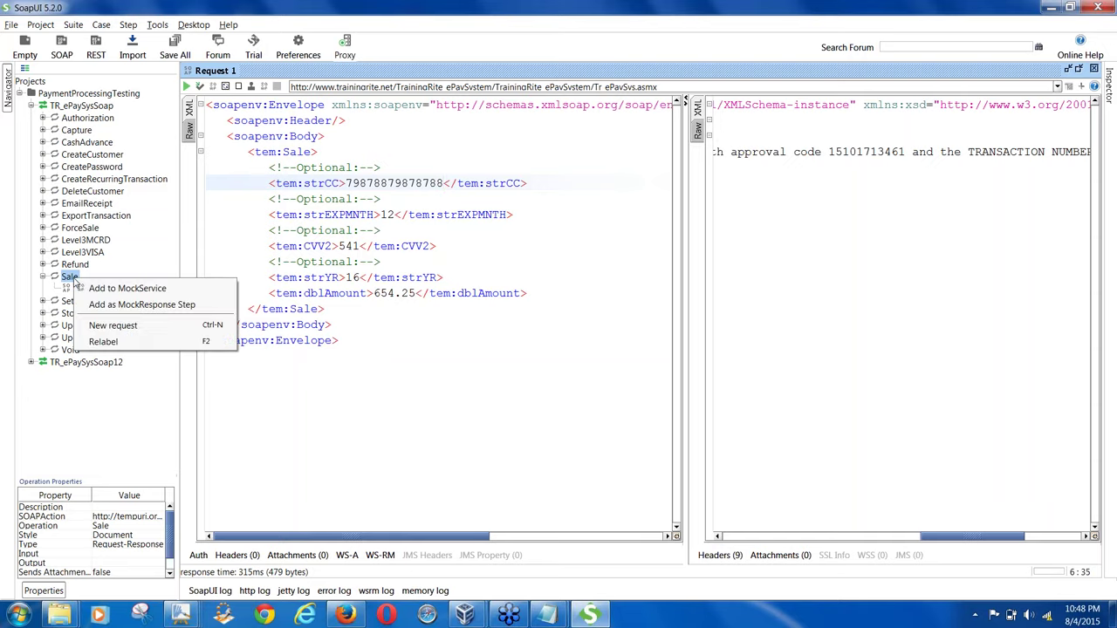
left_click(70, 293)
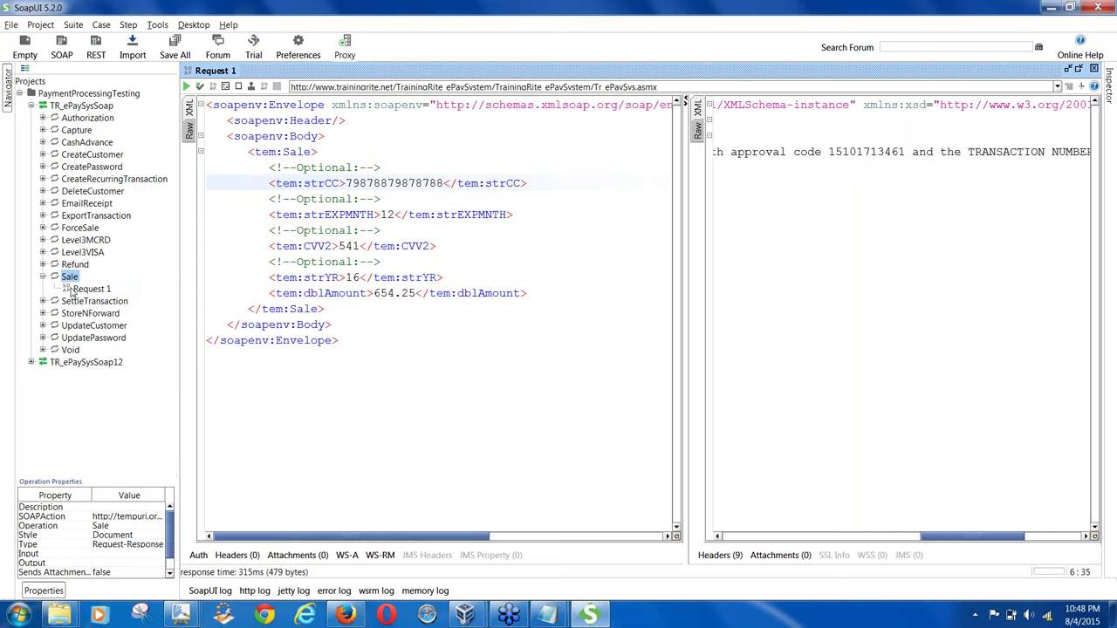
left_click(86, 291)
right_click(87, 292)
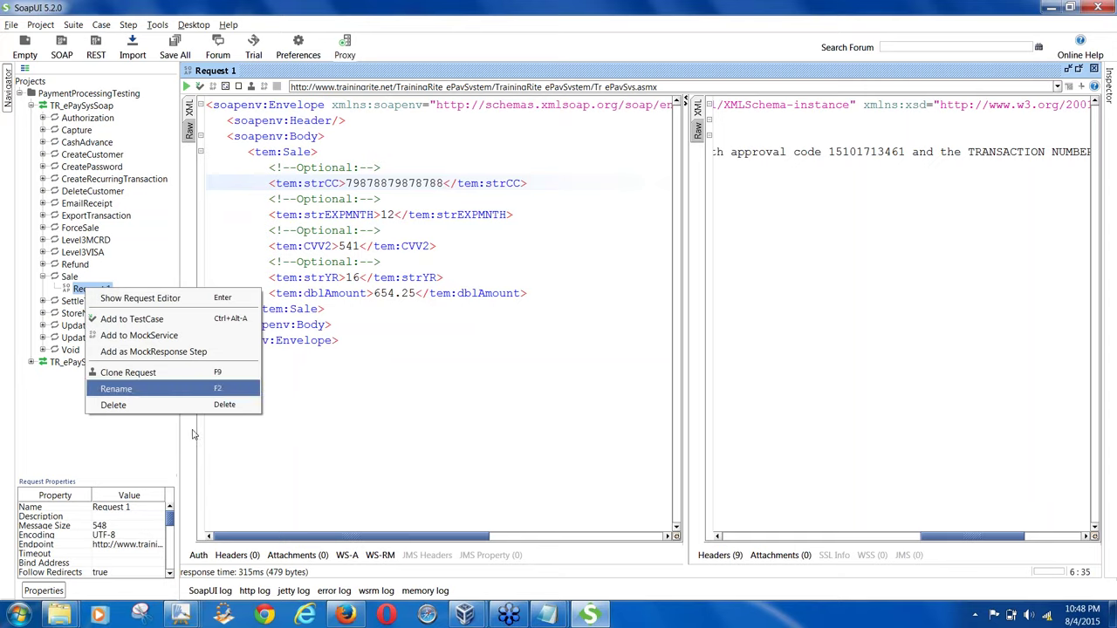
left_click(294, 394)
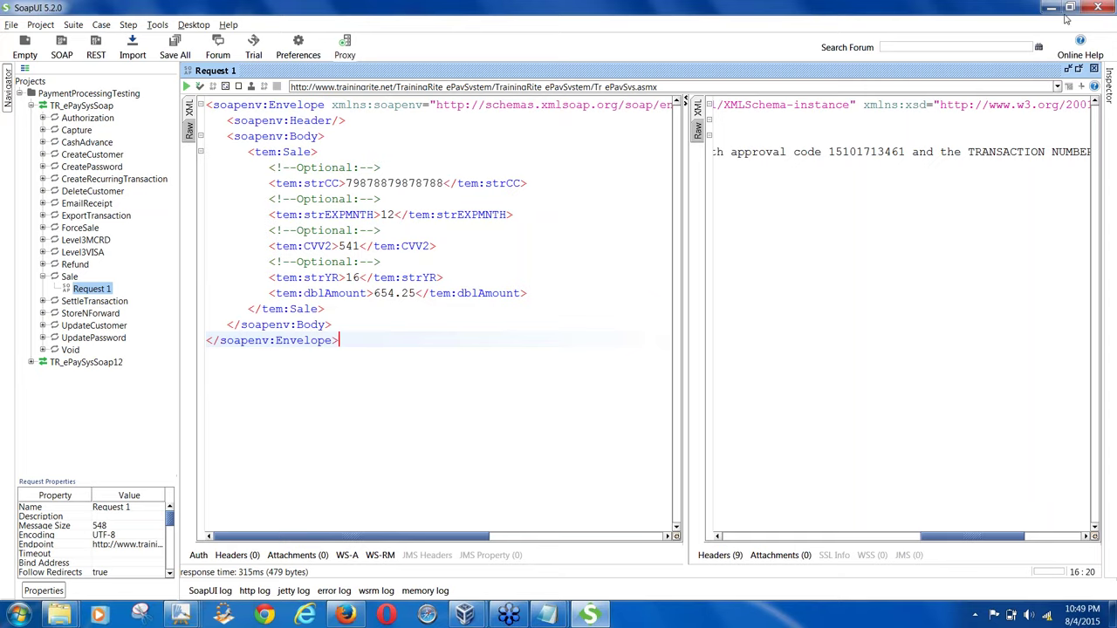
Exit SoapUI without saving the PaymentProcessingTesting project.
left_click(1098, 7)
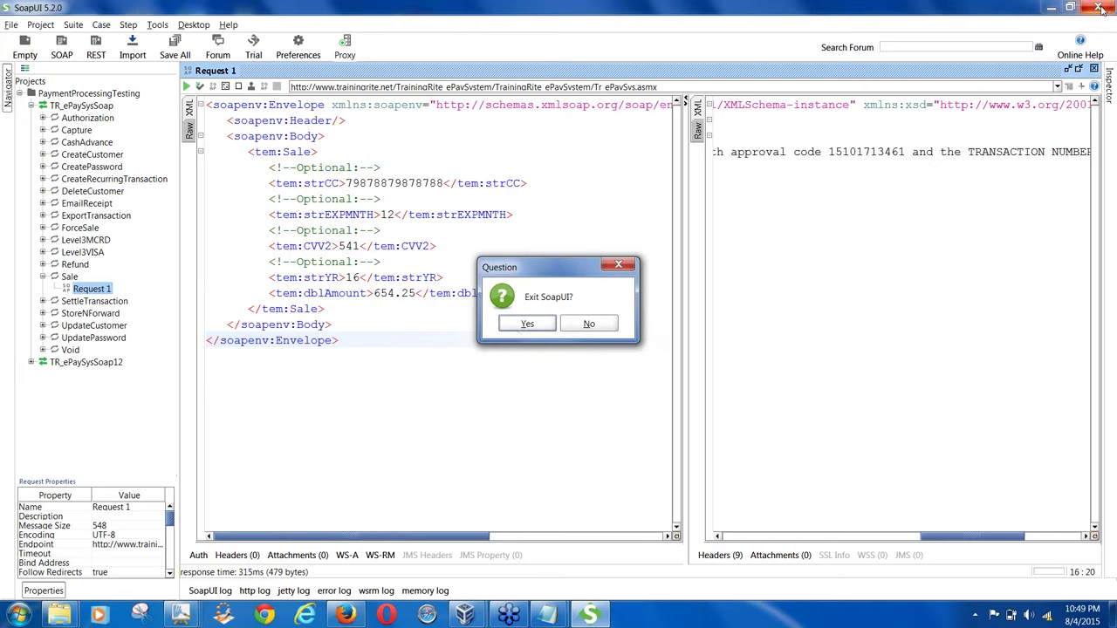
left_click(525, 324)
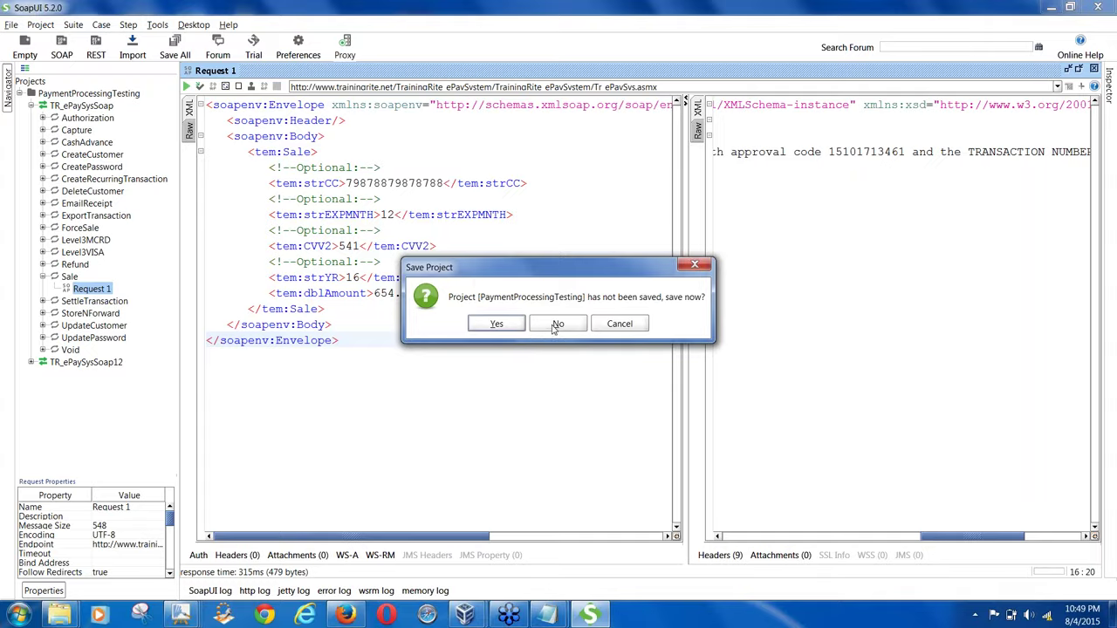
left_click(558, 323)
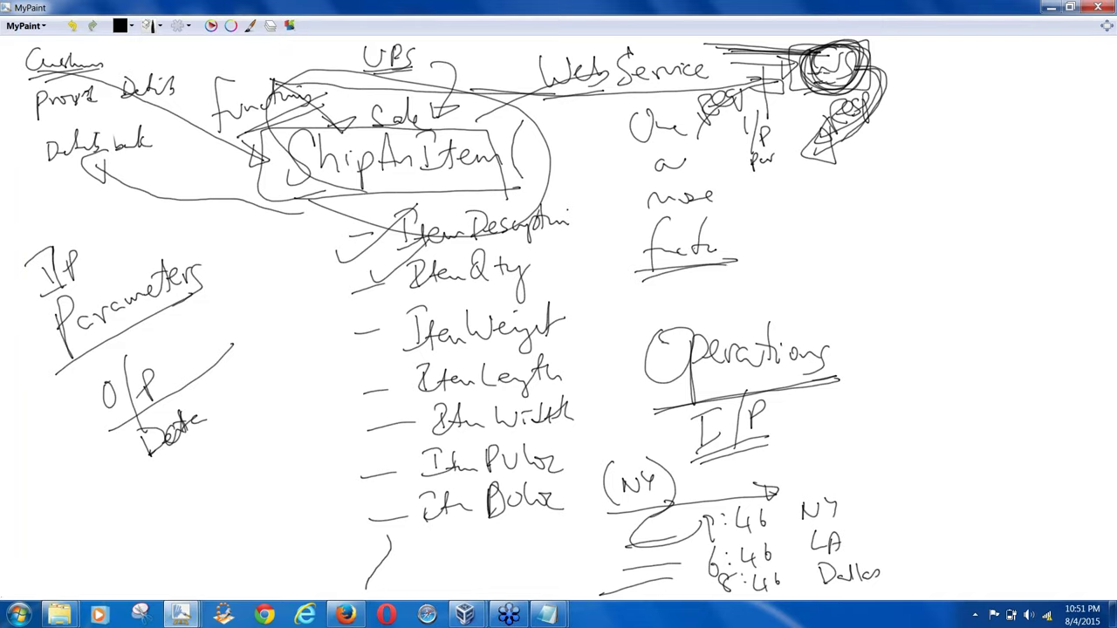
Open WSDL.txt from SoapUITraining and select the creditapprovalservice WSDL URL.
mouse_move(62, 618)
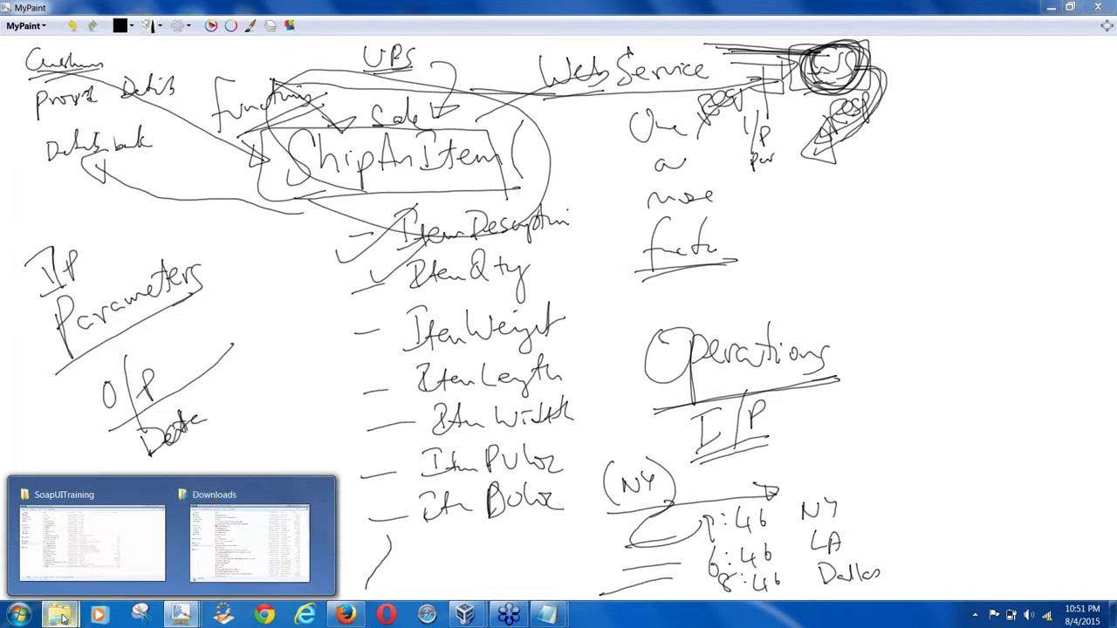
left_click(92, 537)
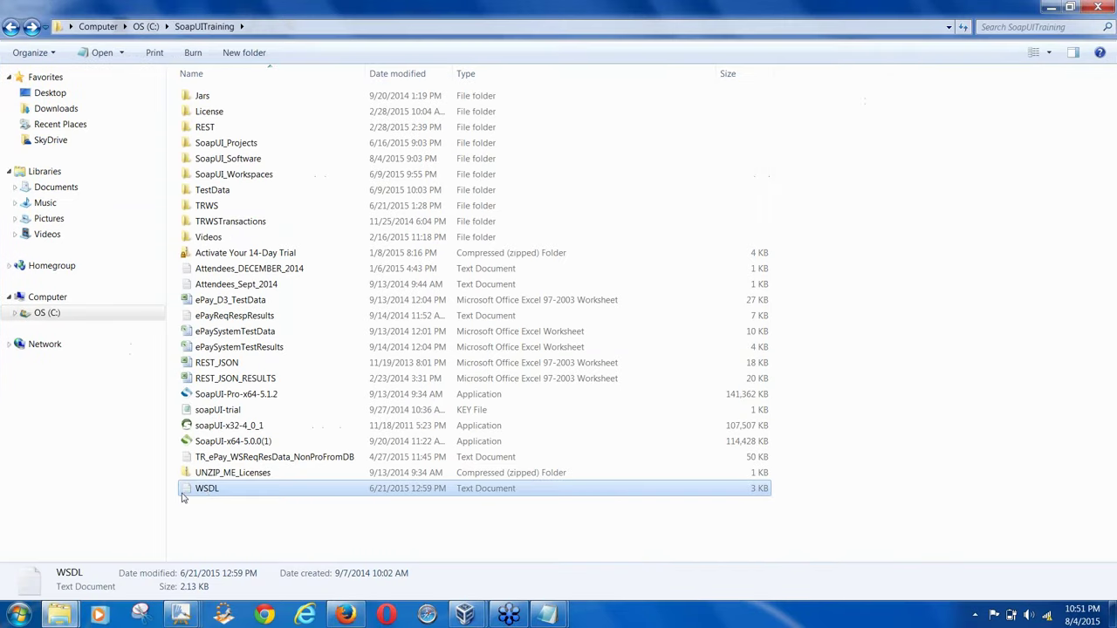
double_click(209, 490)
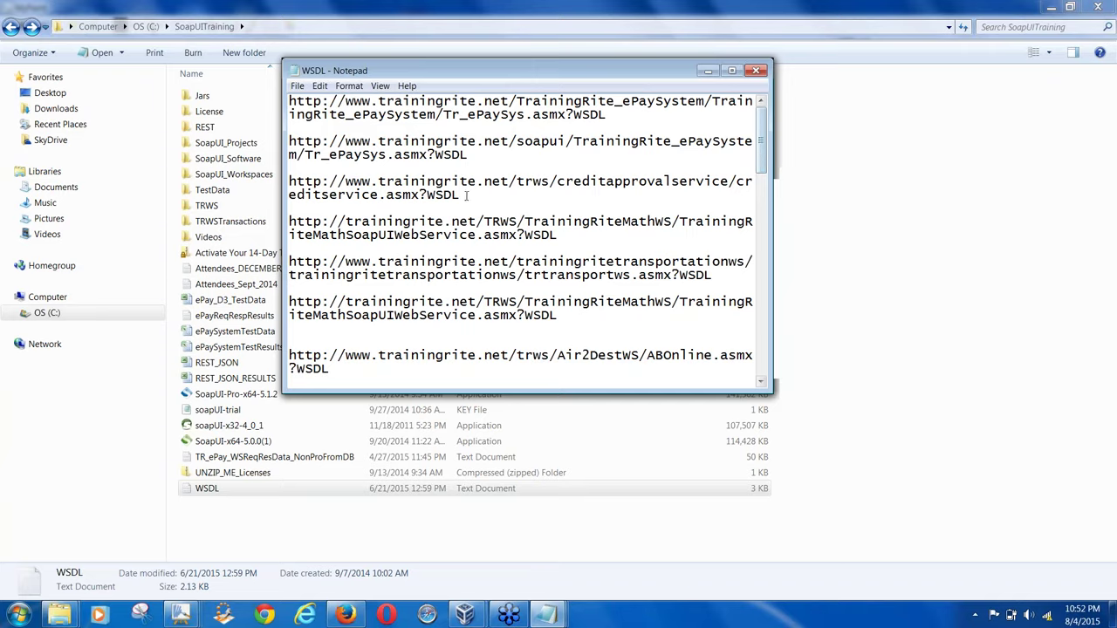
left_click_drag(459, 195, 284, 178)
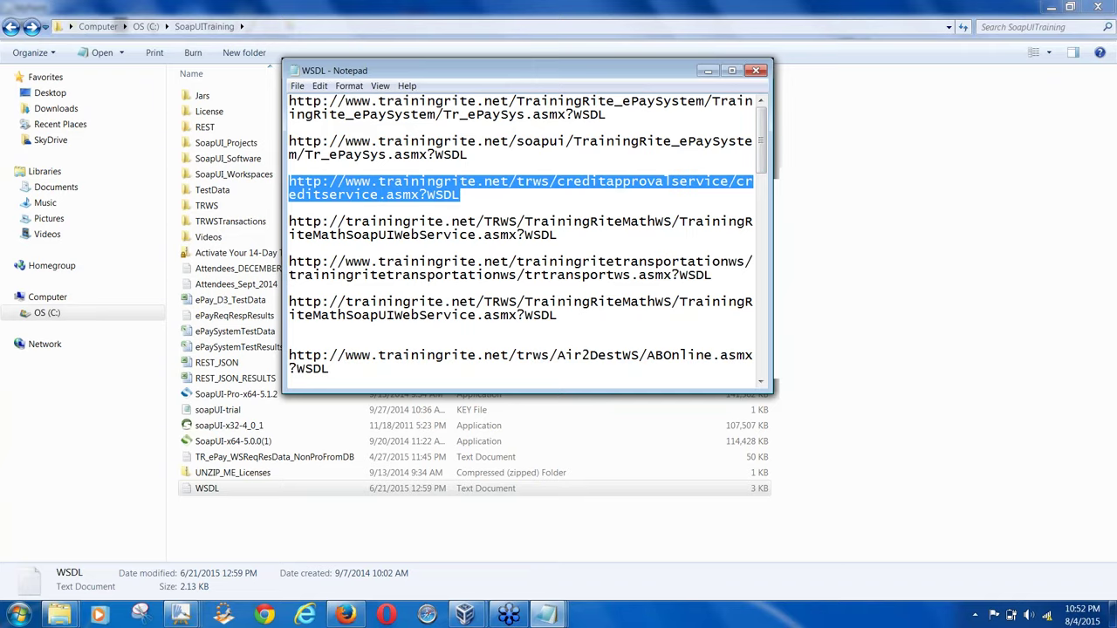
Show the desktop and launch SoapUI 5.2.0 again.
right_click(606, 618)
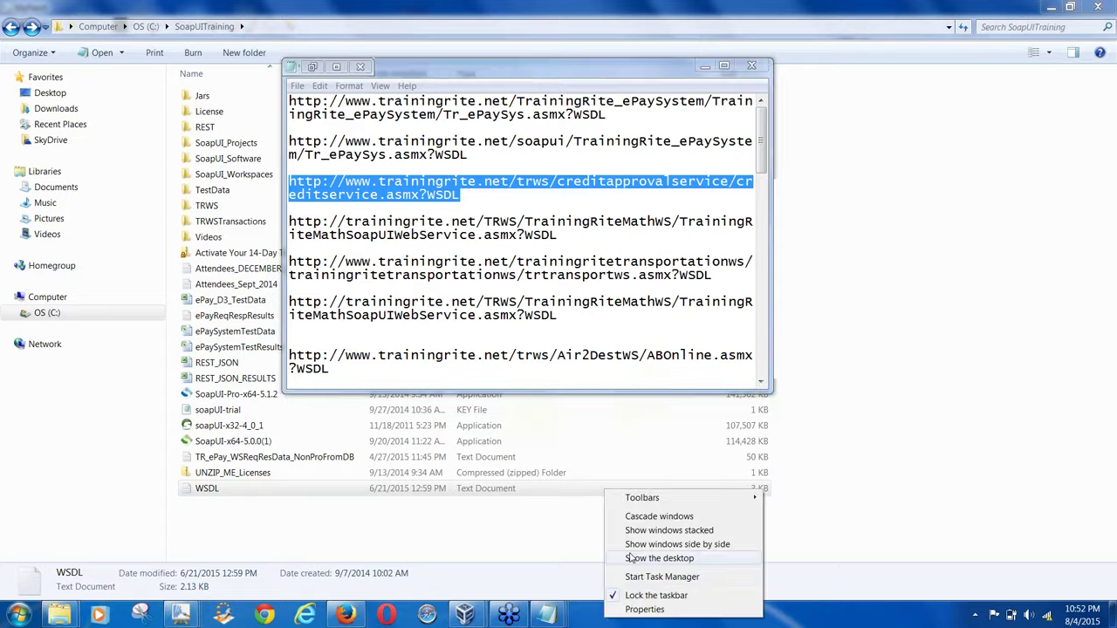
left_click(659, 558)
double_click(248, 180)
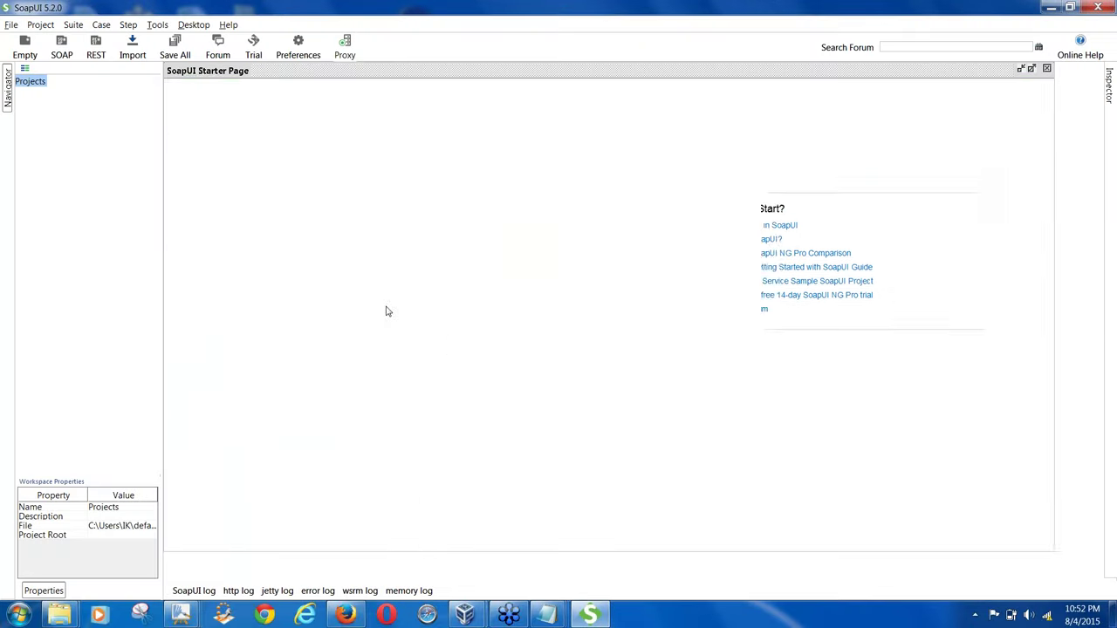
Create SOAP project 'CreditApprovalTesting' from the pasted creditservice.asmx WSDL URL.
left_click(11, 26)
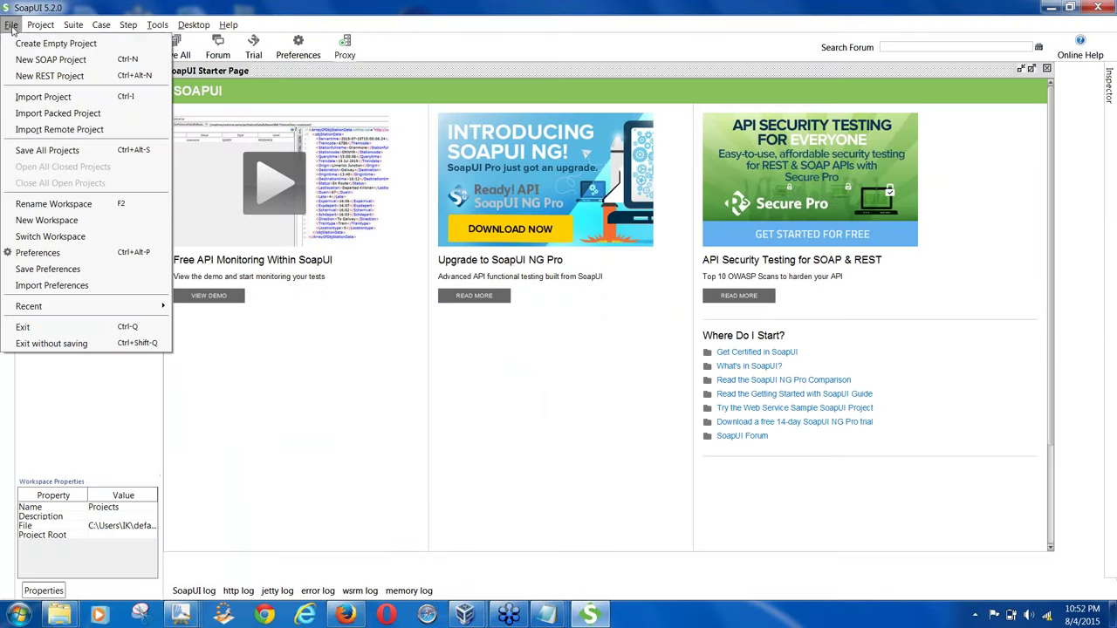
left_click(48, 58)
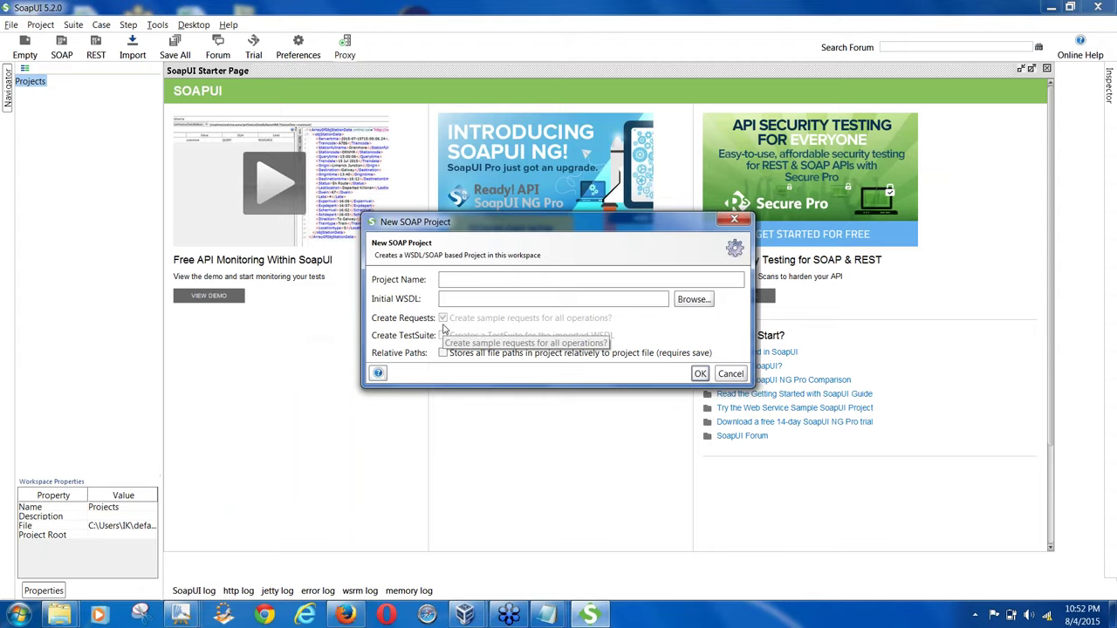
type("CreditApproval")
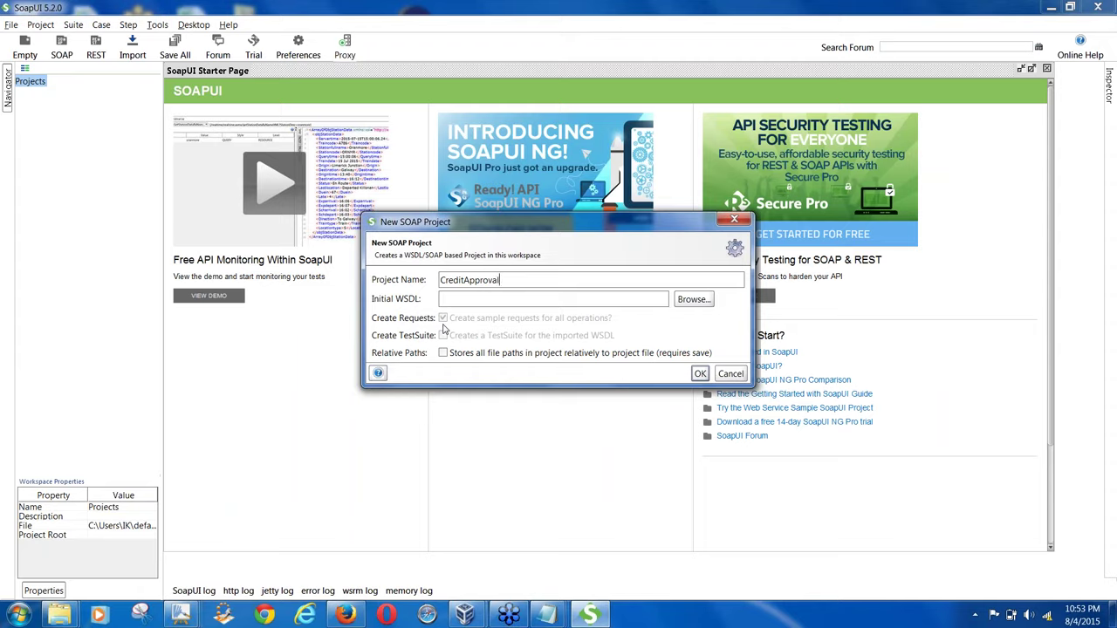
type("Testing")
left_click(457, 299)
key("ctrl+v")
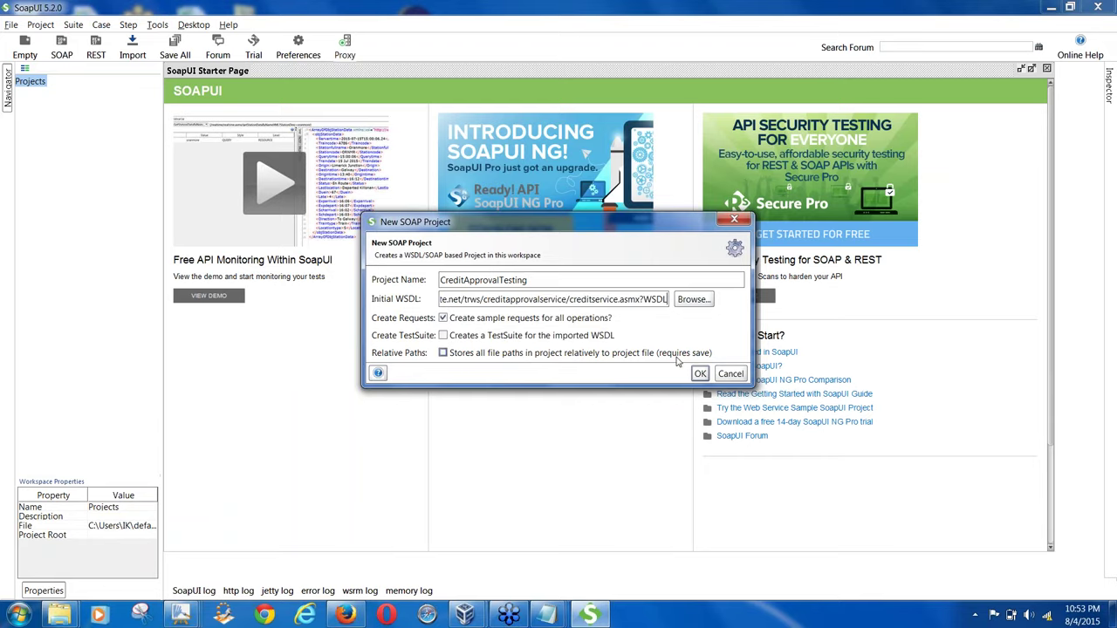
left_click(700, 373)
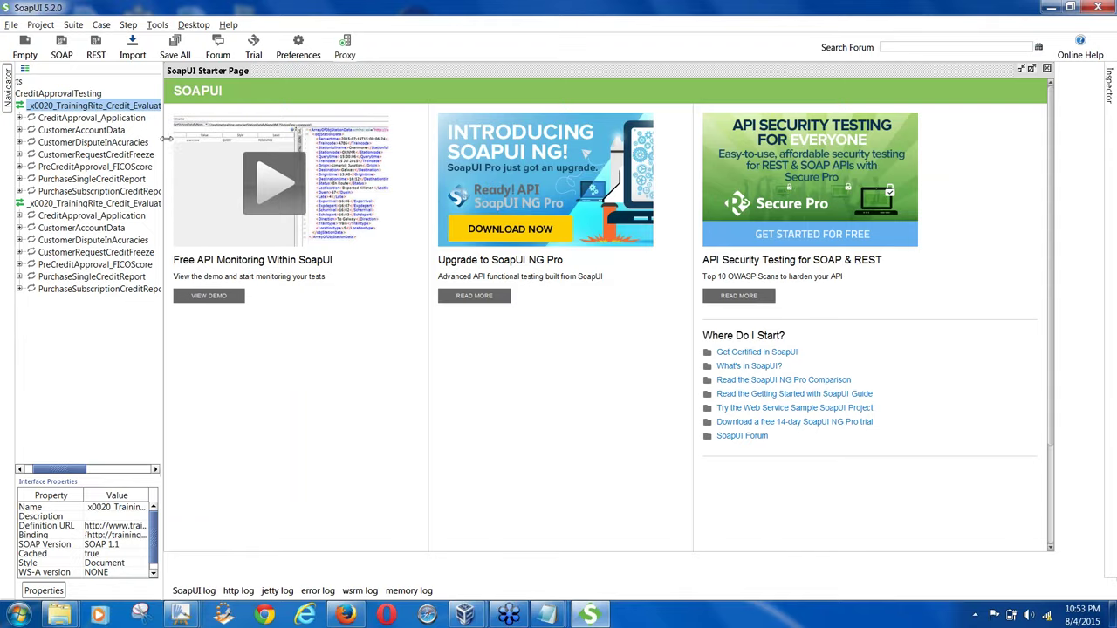
Collapse the Soap12 interface and open CreditApproval_Application's Request 1 in a maximized editor.
left_click_drag(164, 139, 347, 140)
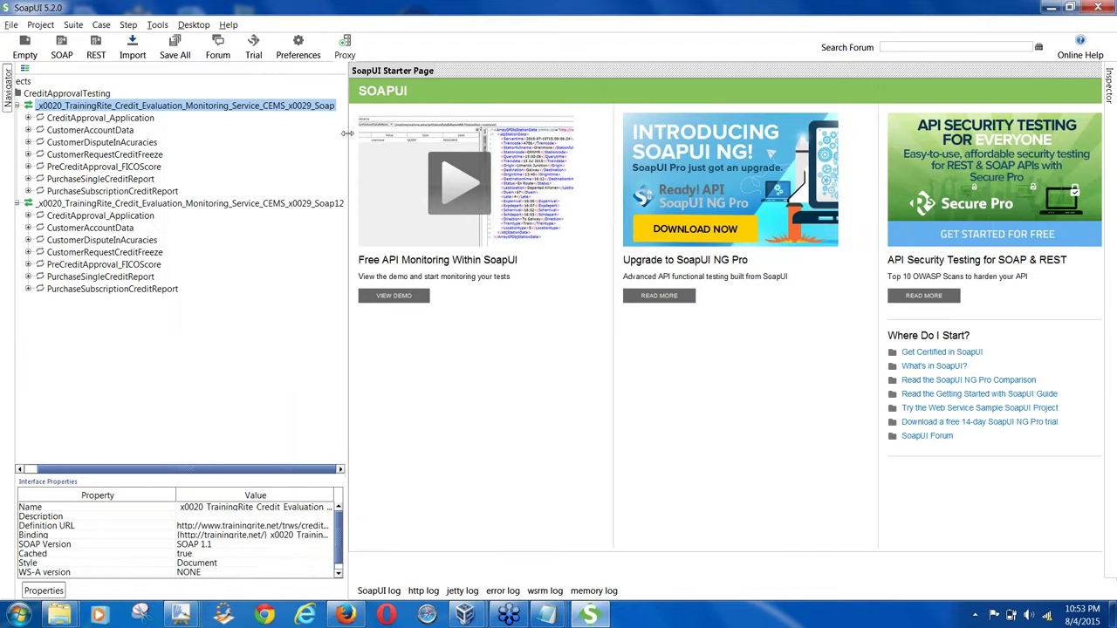
left_click(18, 204)
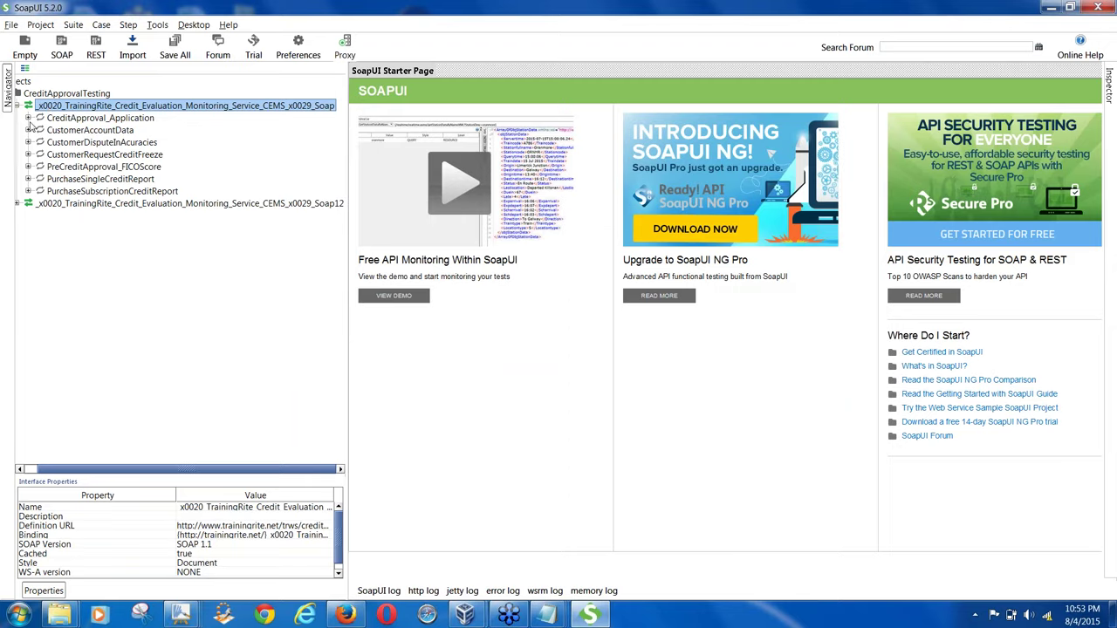
left_click(28, 117)
double_click(77, 130)
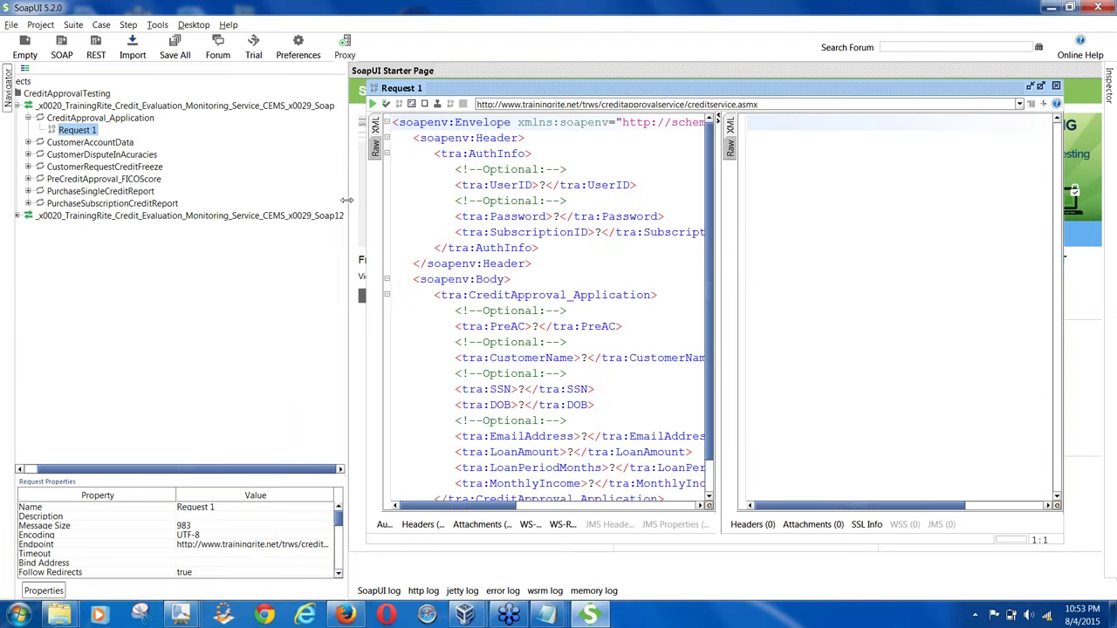
left_click_drag(346, 200, 222, 210)
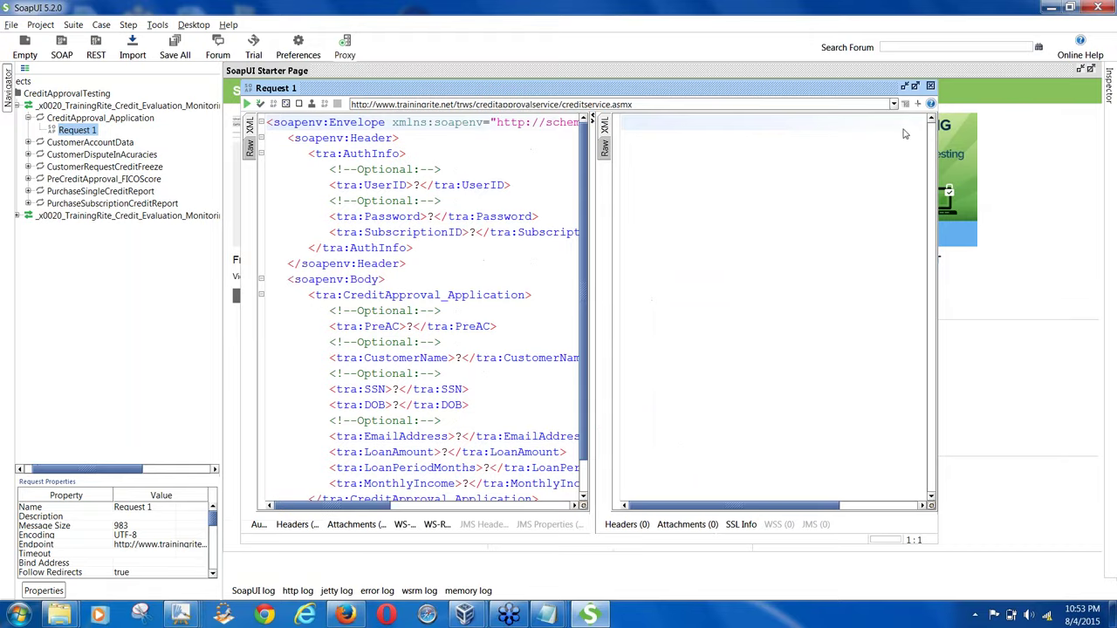
left_click(915, 87)
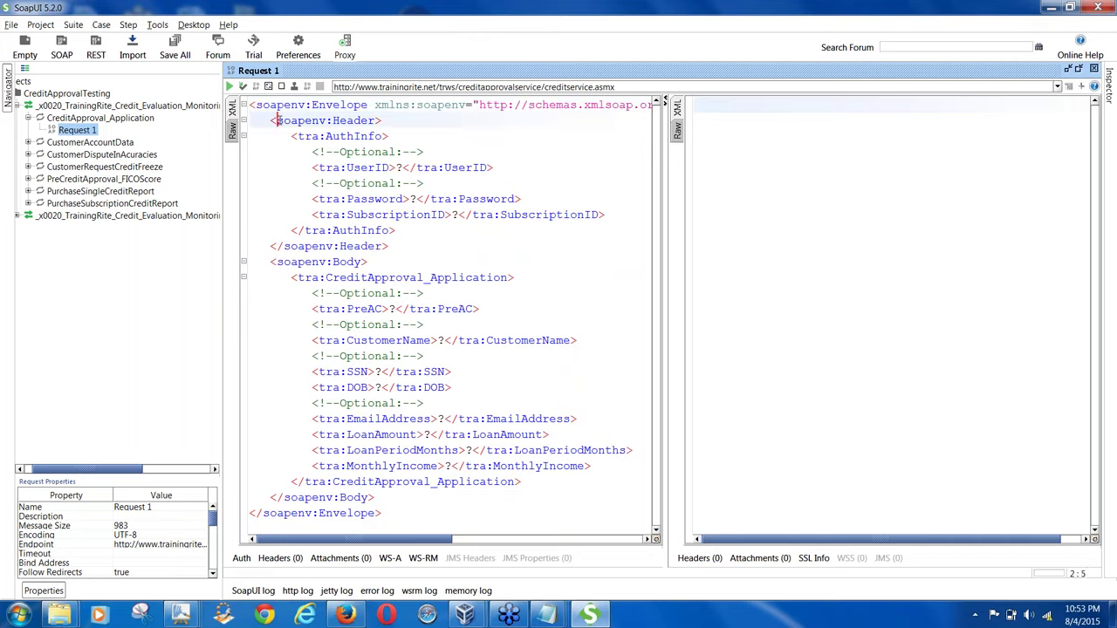
Highlight the soapenv:Header, AuthInfo credentials block and CreditApproval_Application element in the envelope.
left_click_drag(279, 121, 381, 121)
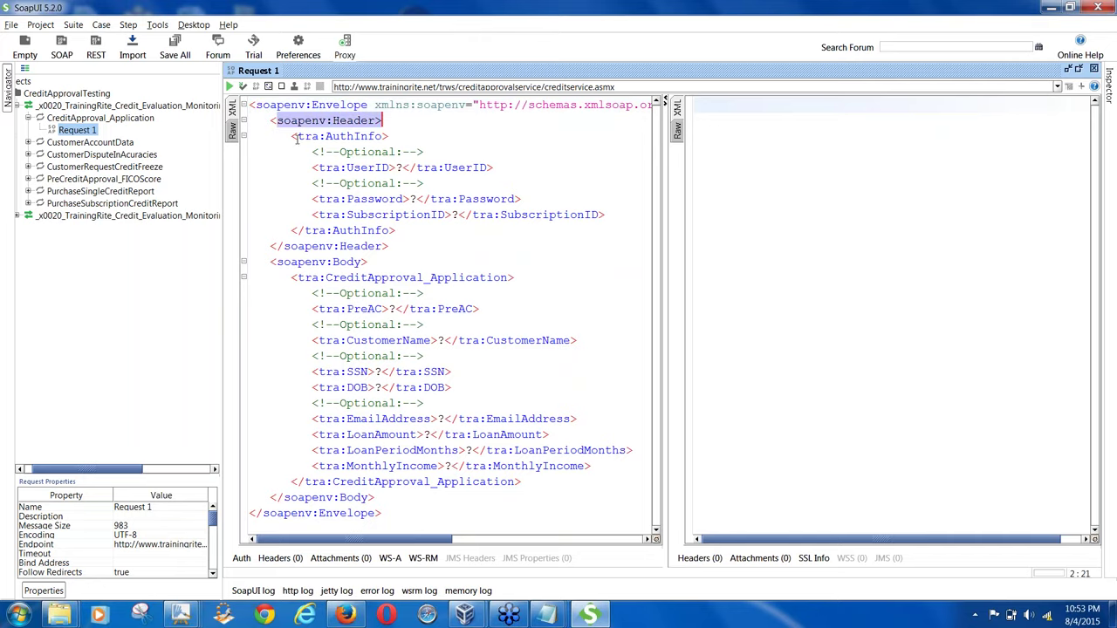
left_click_drag(292, 136, 458, 224)
left_click(458, 224)
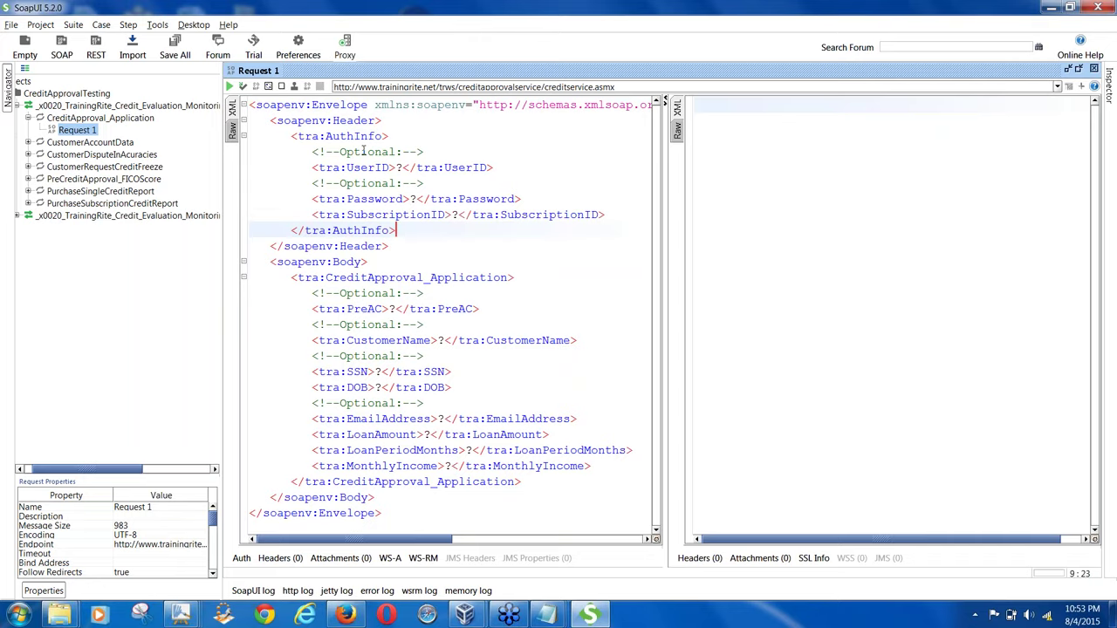
left_click_drag(291, 277, 552, 477)
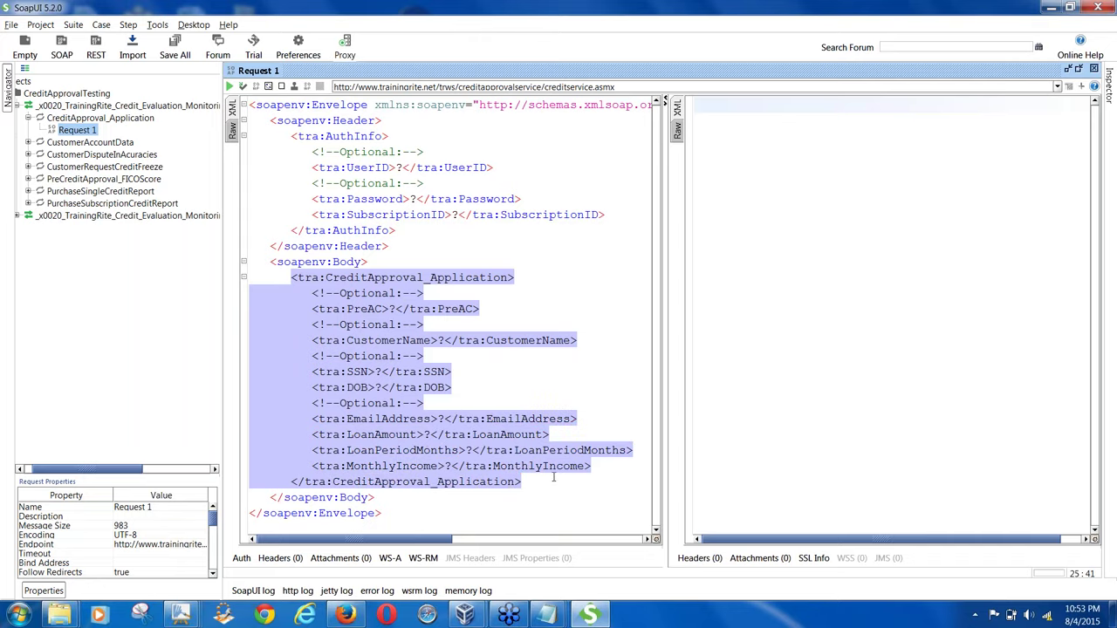
left_click(424, 325)
Point out the soapenv:Body tag and the full CreditApproval_Application element with its fields.
left_click(353, 264)
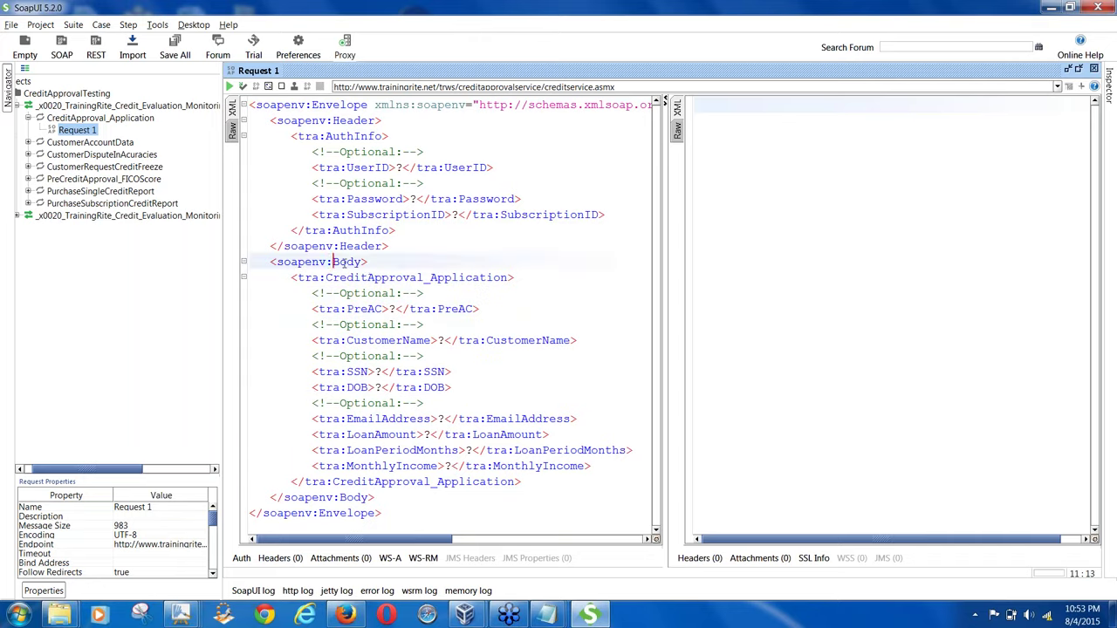
double_click(353, 263)
left_click(290, 278)
left_click_drag(290, 278, 424, 371)
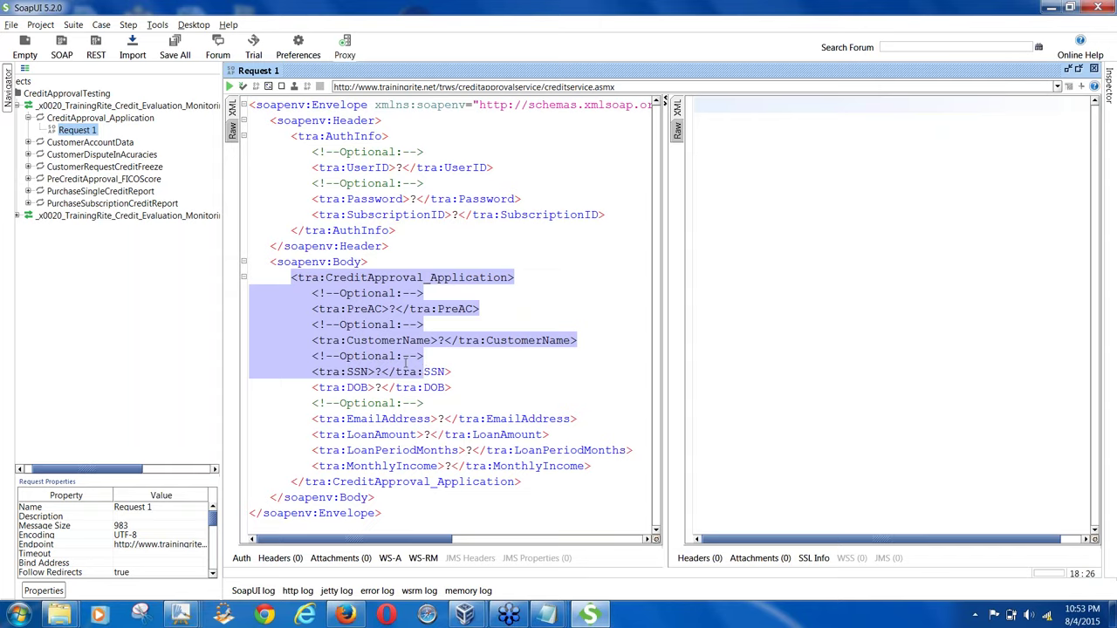
left_click(290, 278)
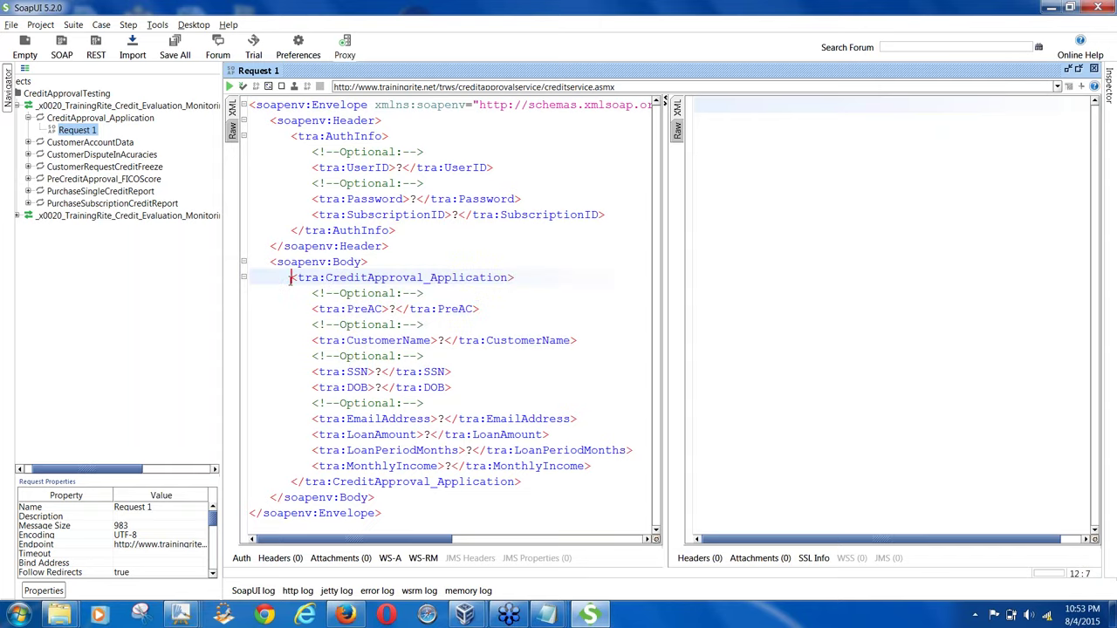
left_click(340, 262)
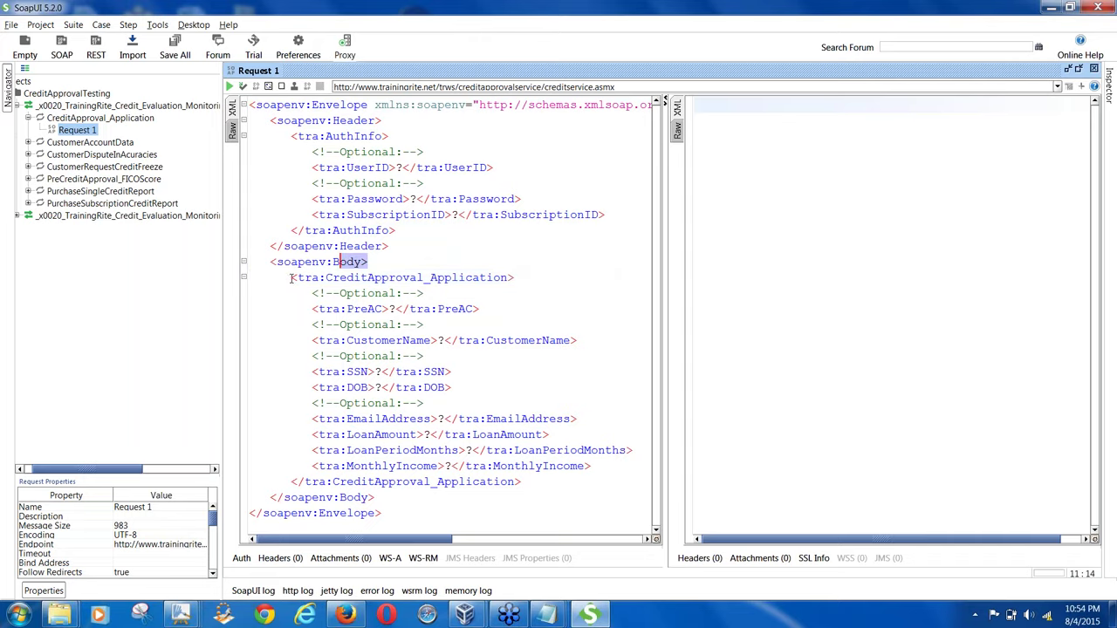
left_click_drag(298, 277, 539, 478)
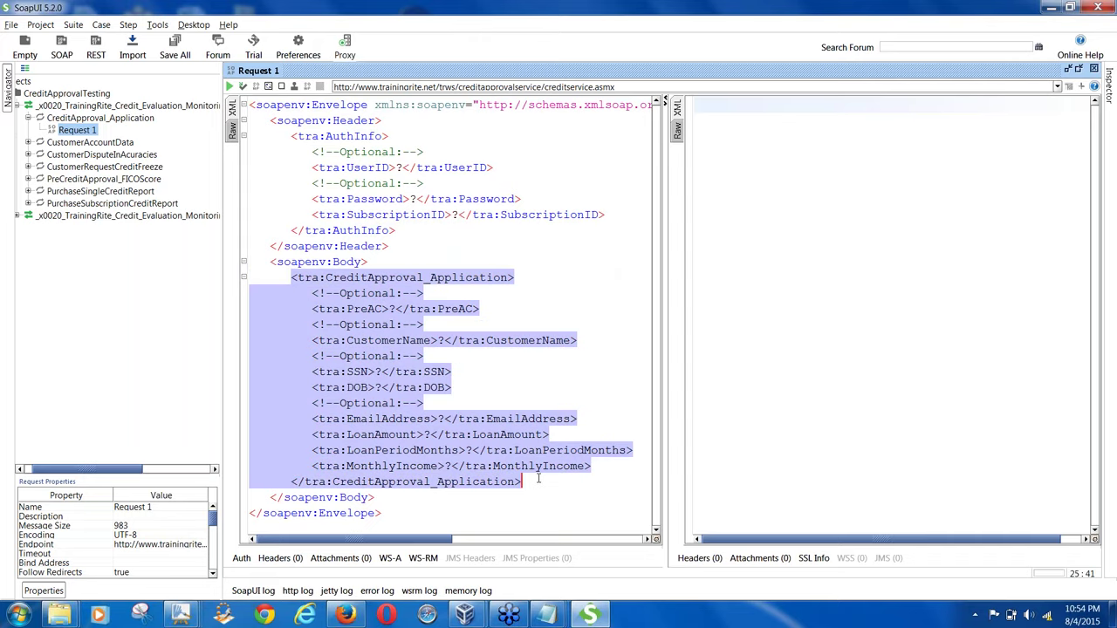
left_click(494, 277)
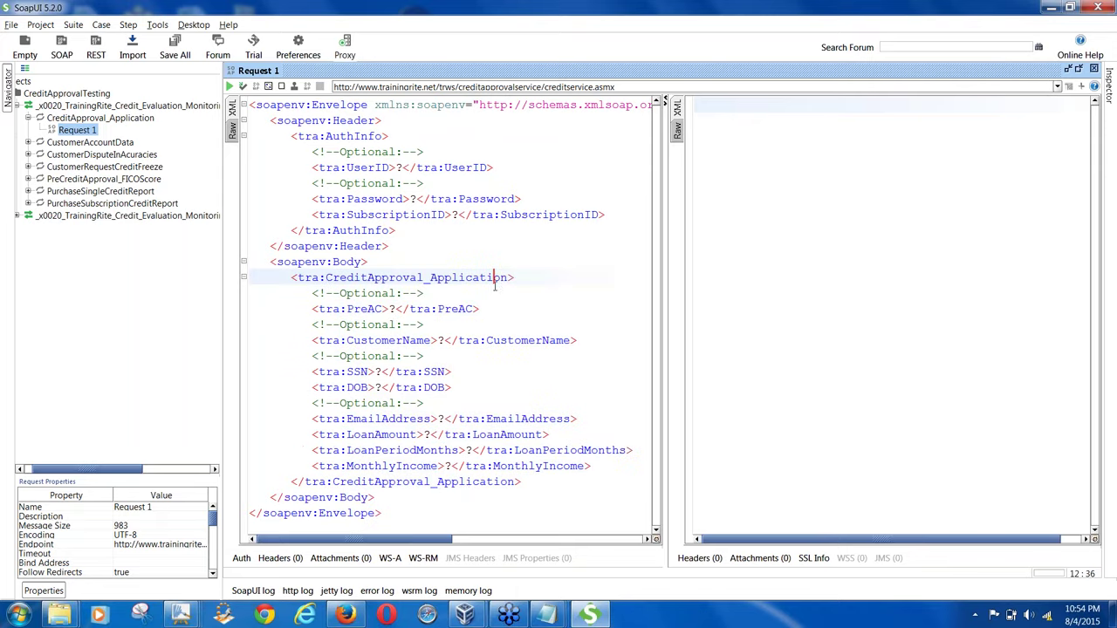
left_click(466, 482)
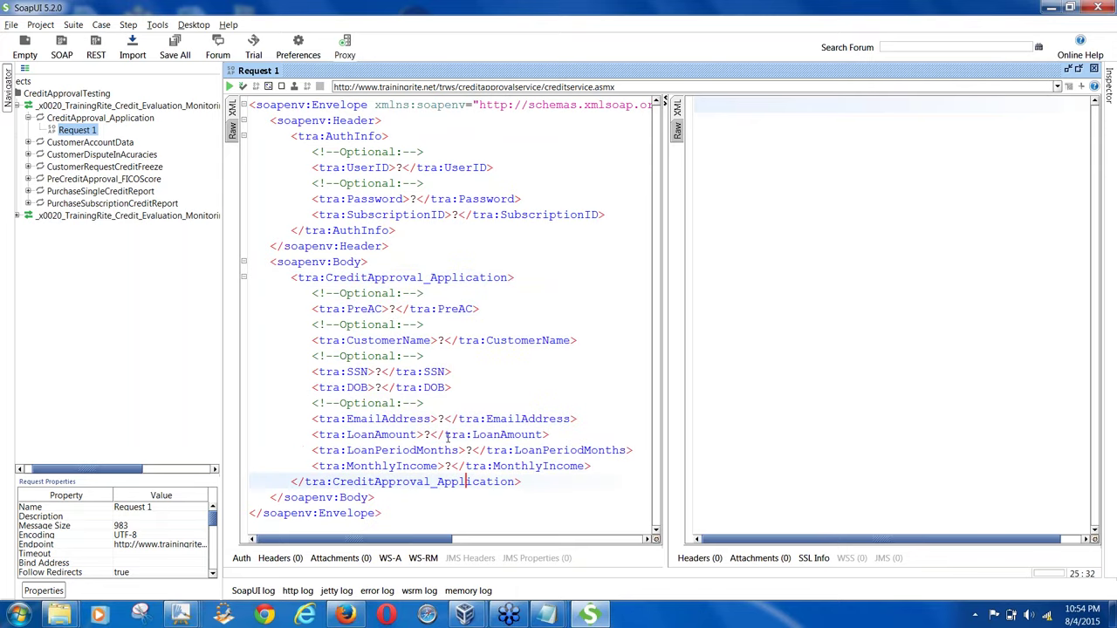
double_click(392, 310)
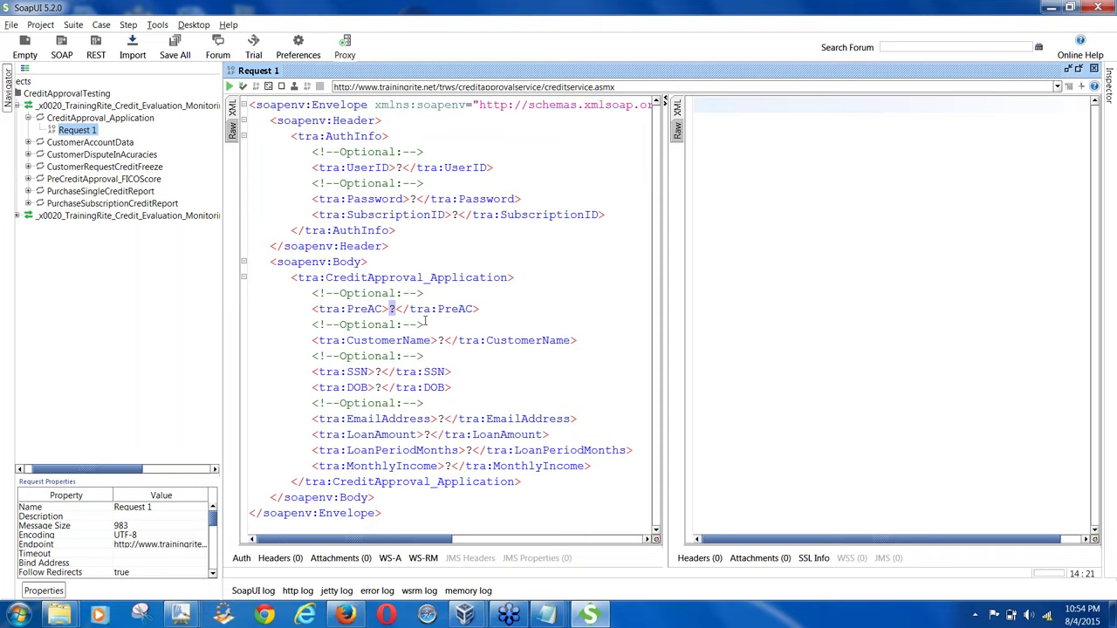
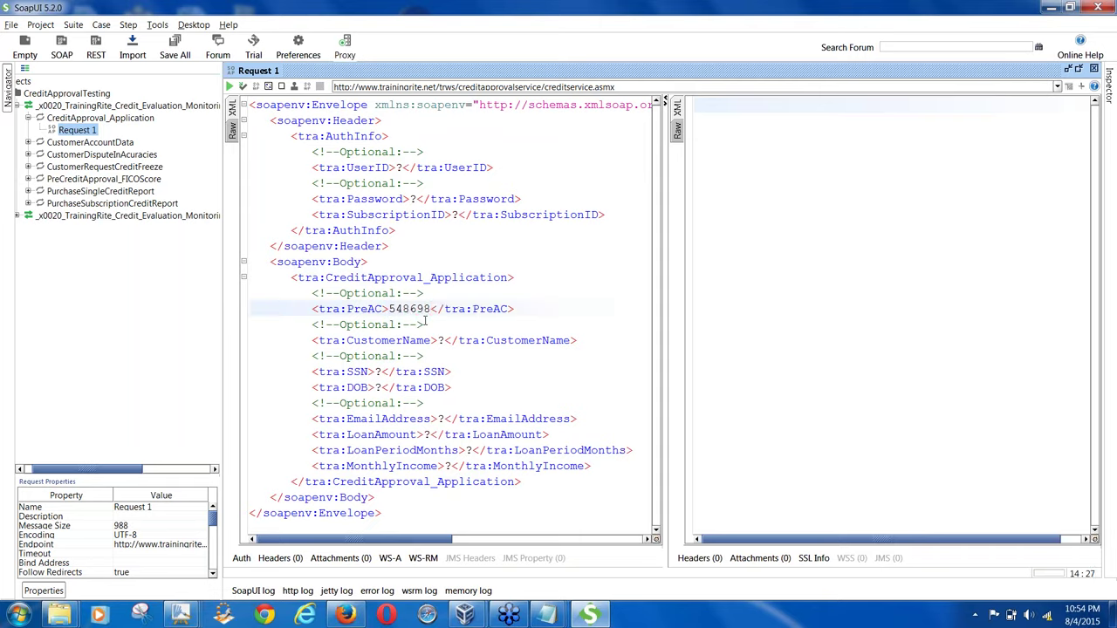
double_click(440, 340)
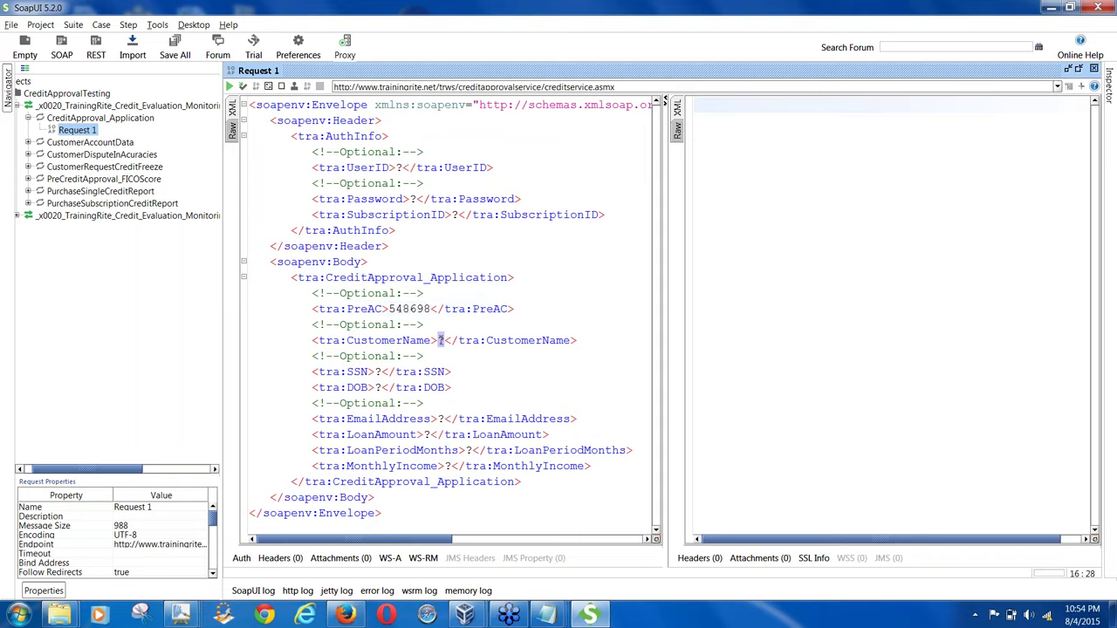
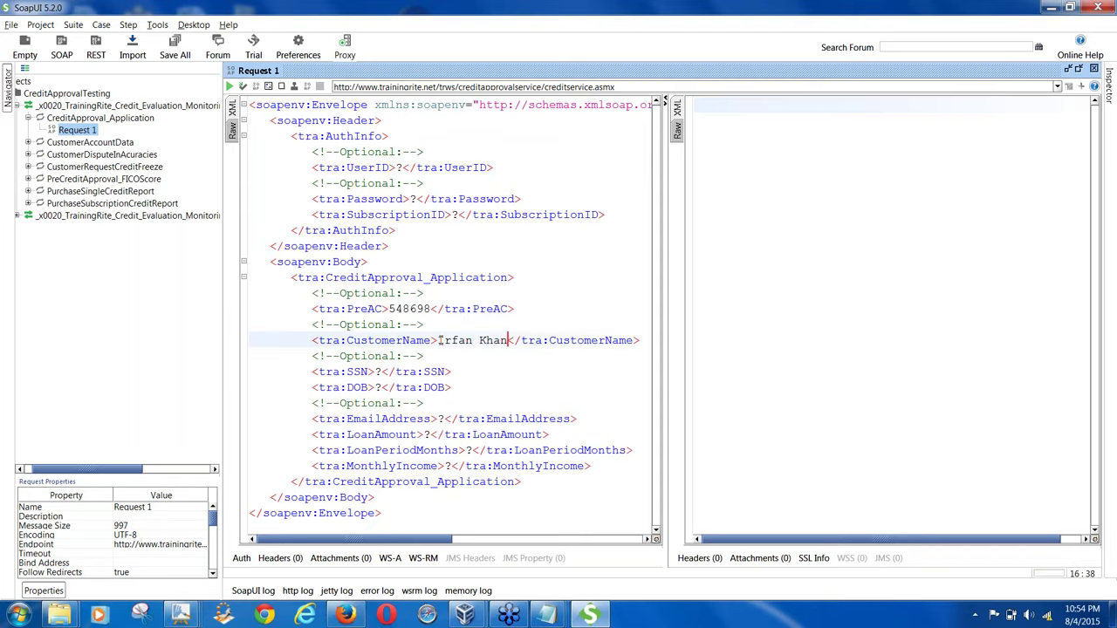
double_click(379, 372)
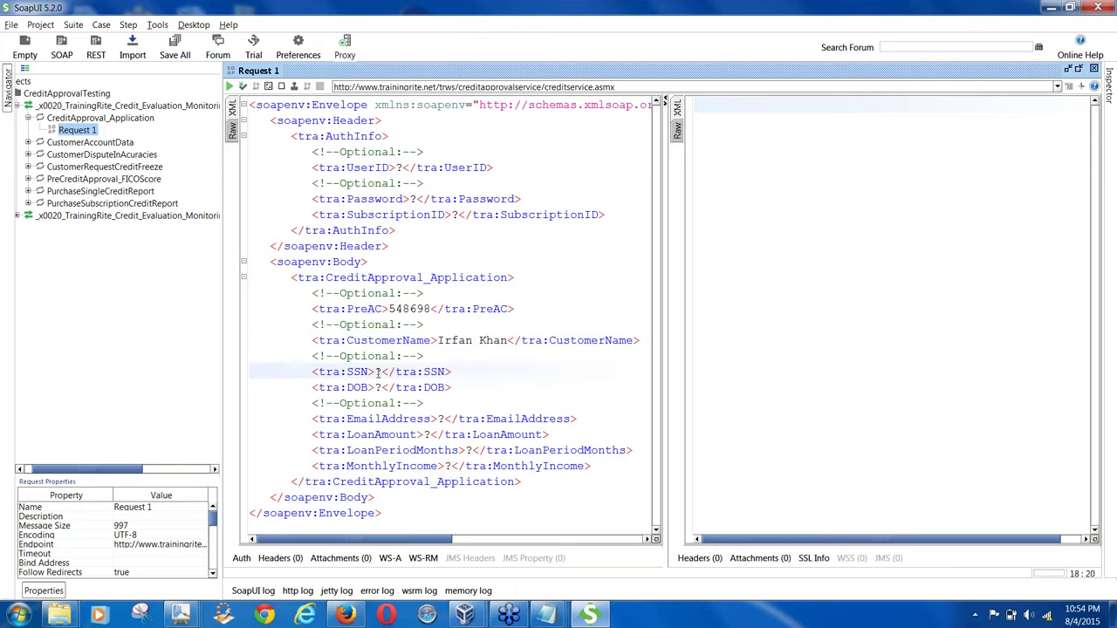
type("55555")
type("5555")
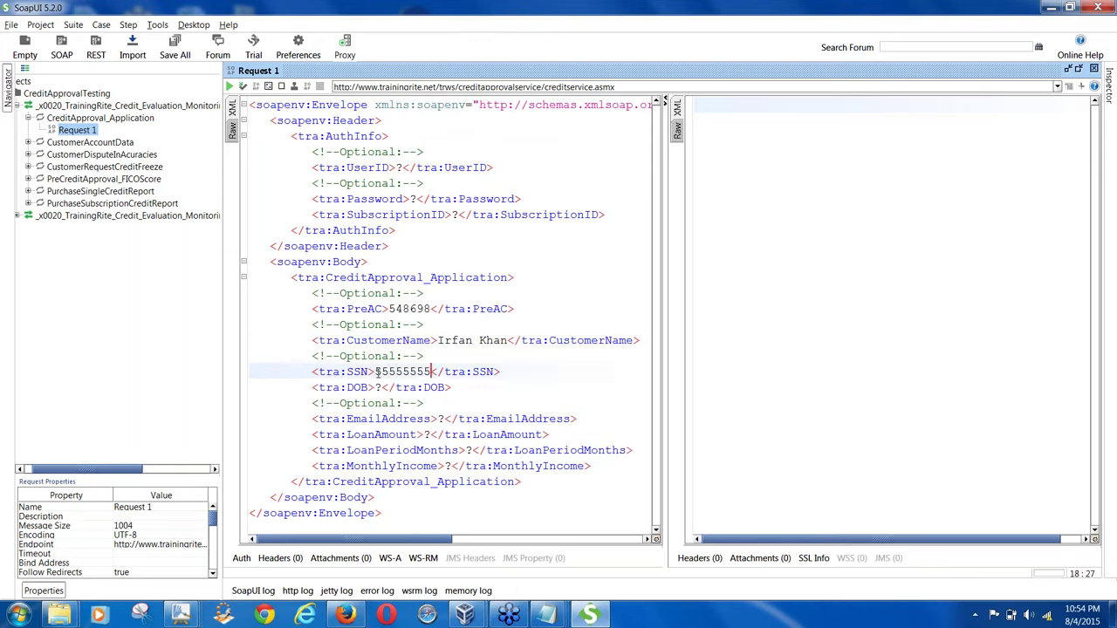
double_click(379, 388)
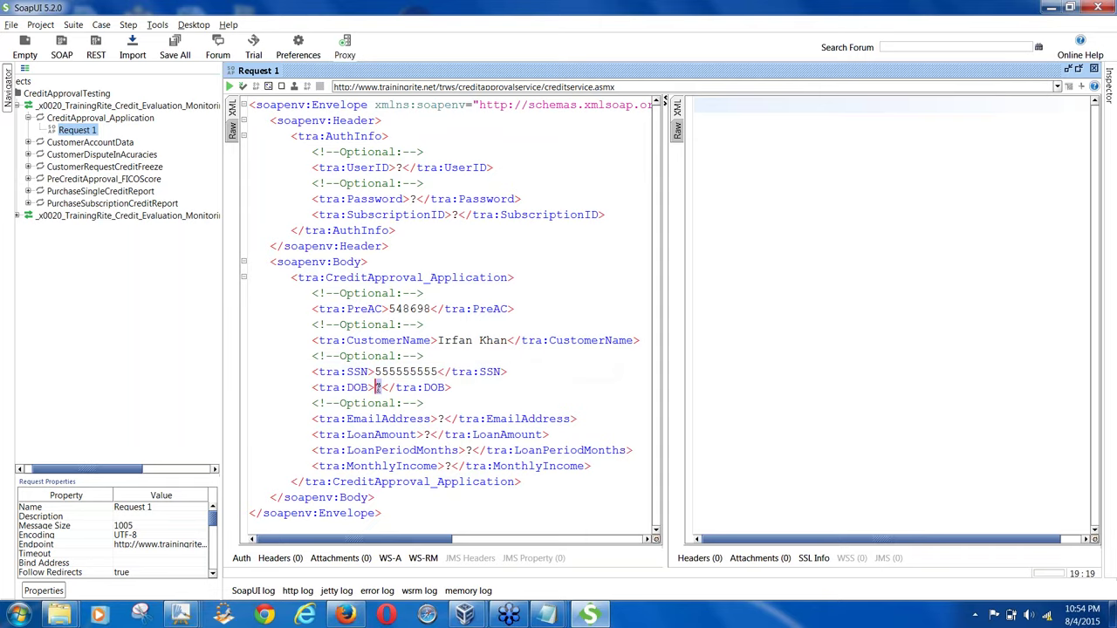
type("01")
type("/01/")
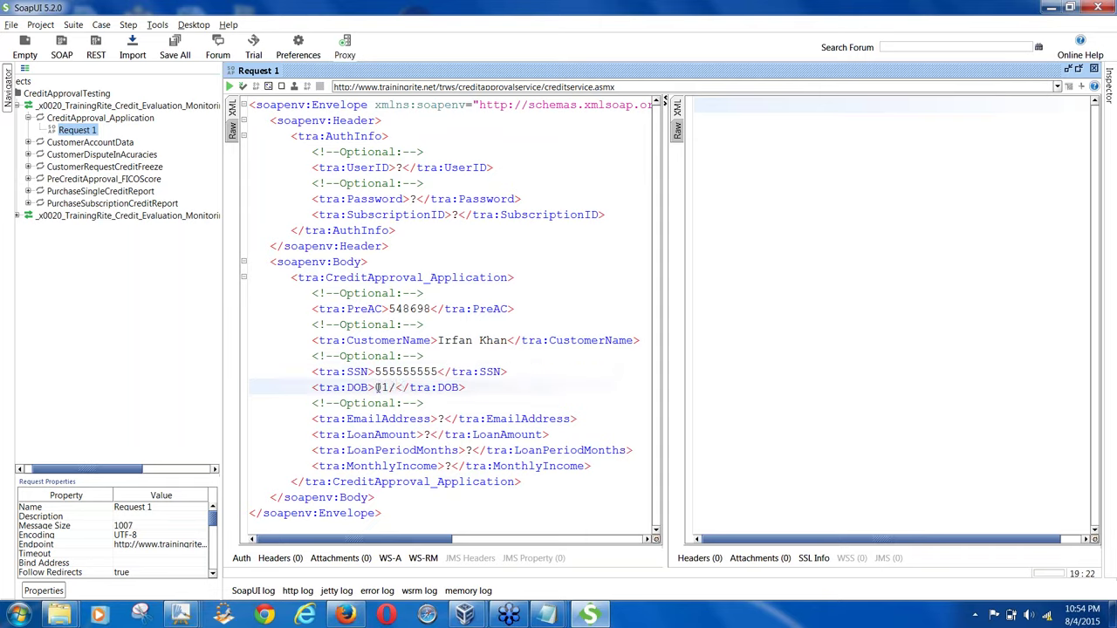
type("1971")
Fill in the applicant's e-mail address and enter 500000 as the LoanAmount.
left_click(440, 419)
double_click(440, 420)
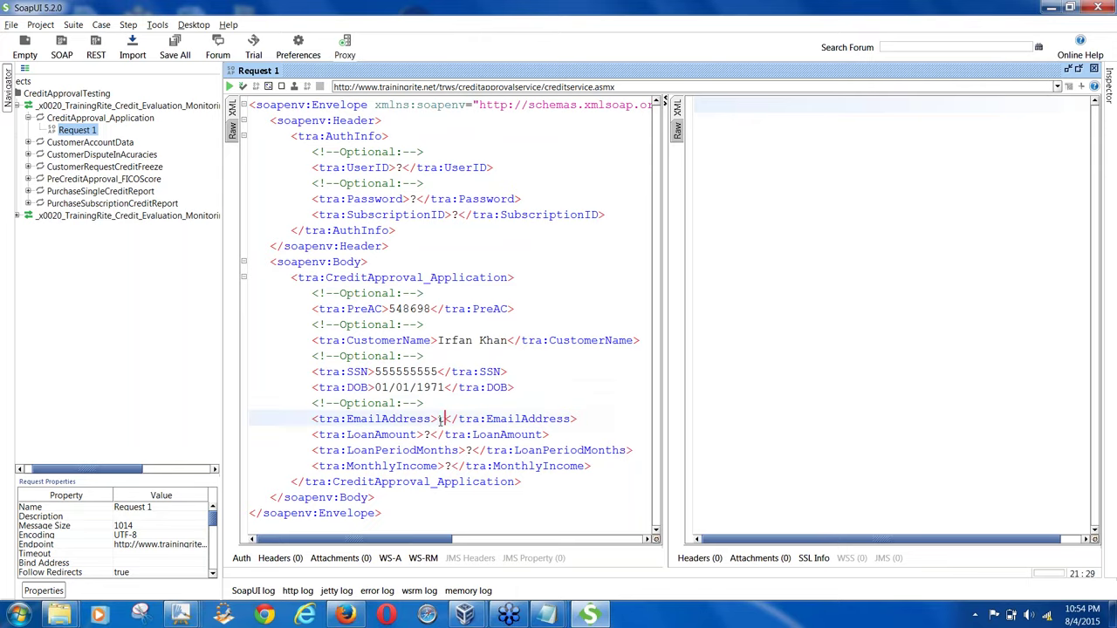
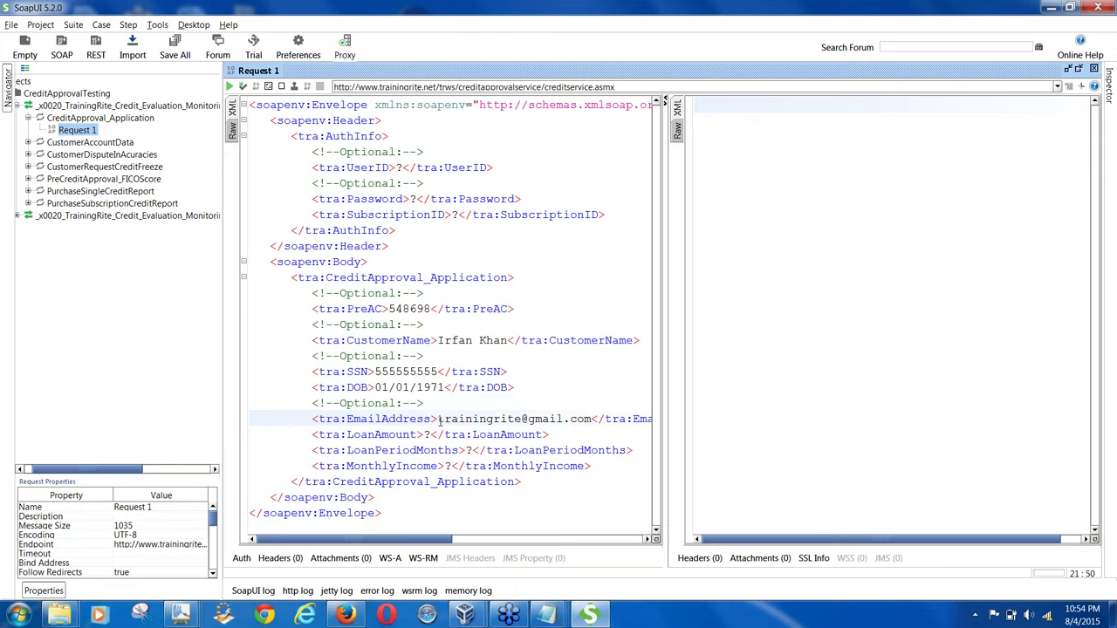
double_click(427, 434)
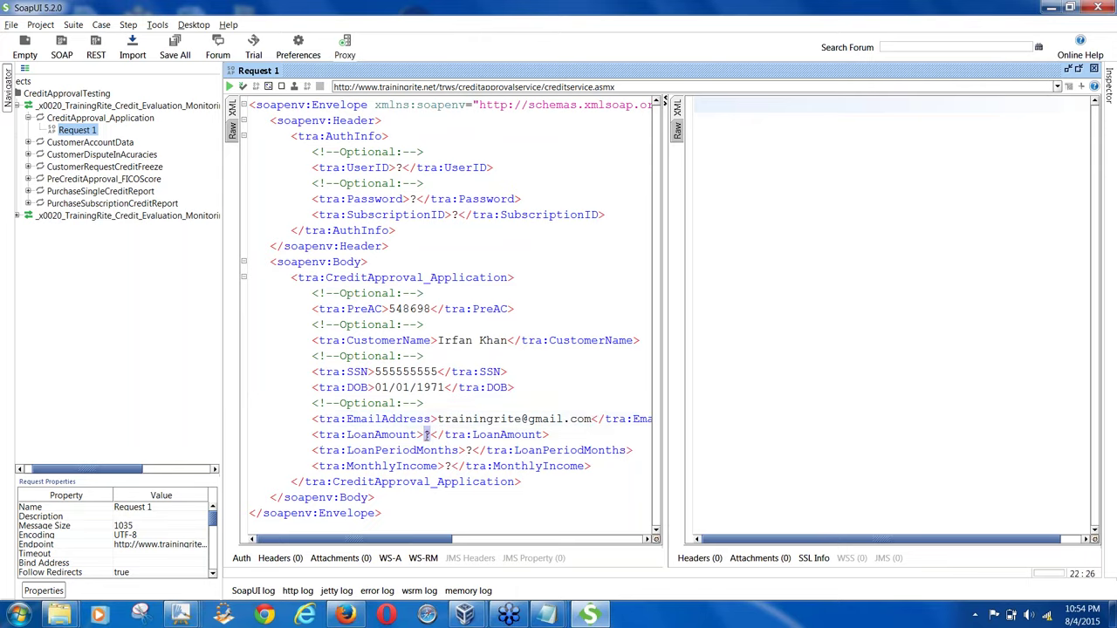
type("500000")
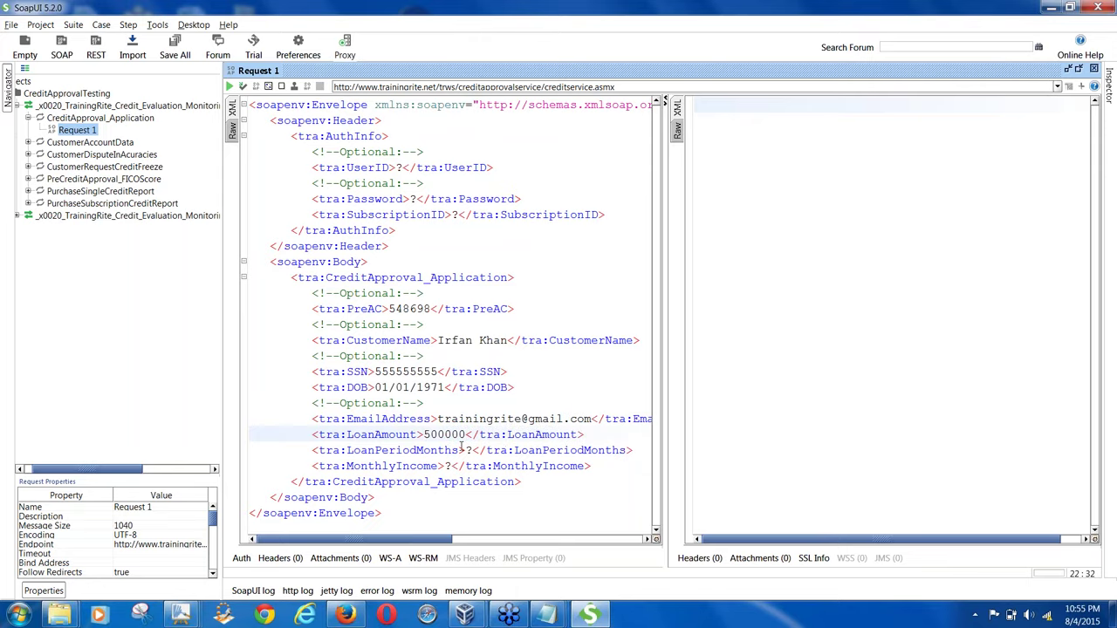
Correct LoanAmount to 50000 and set LoanPeriodMonths to 60.
left_click(469, 450)
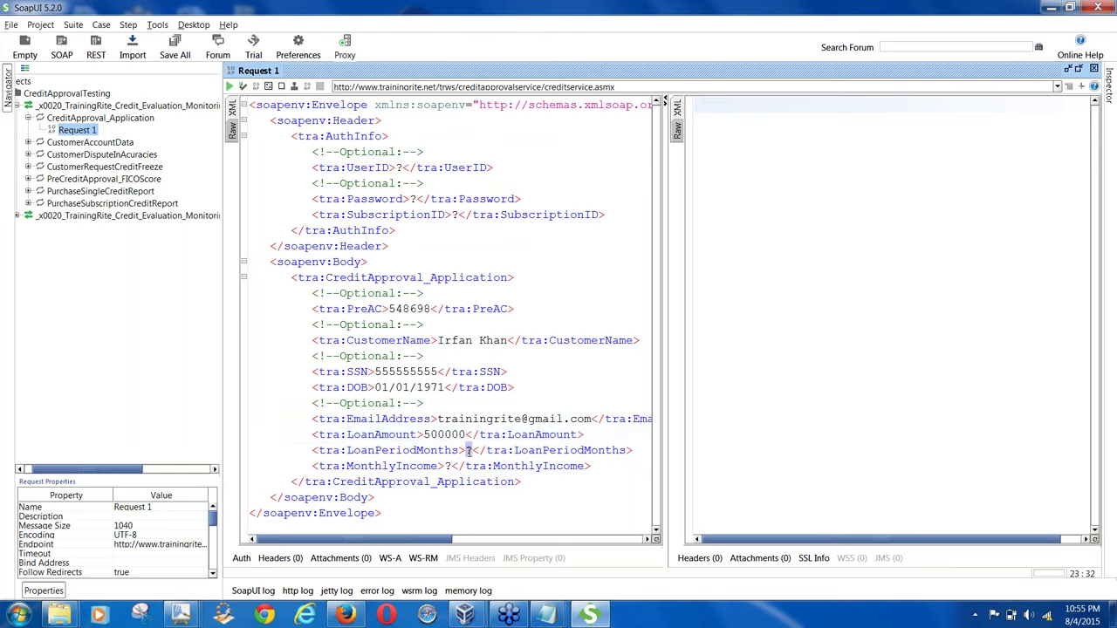
key("BackSpace")
type("60")
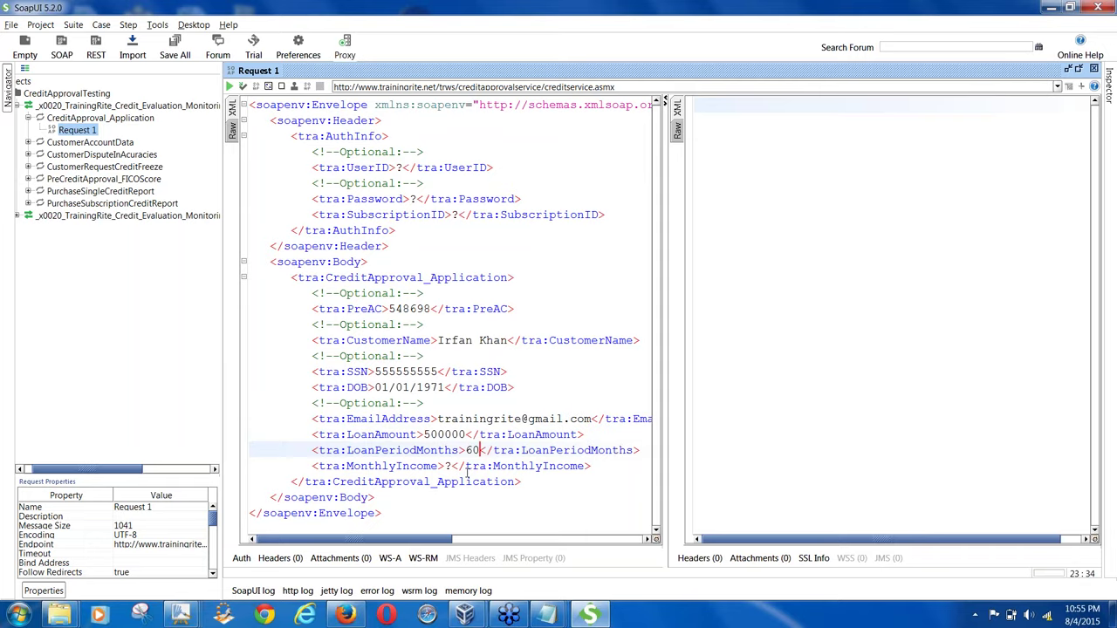
key("BackSpace")
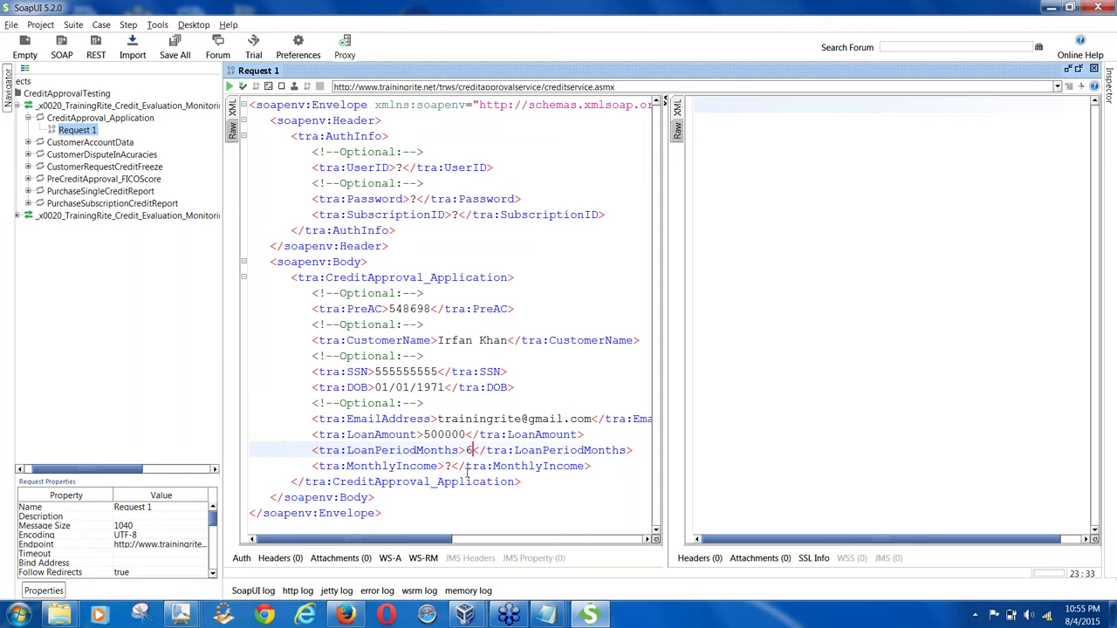
key("BackSpace")
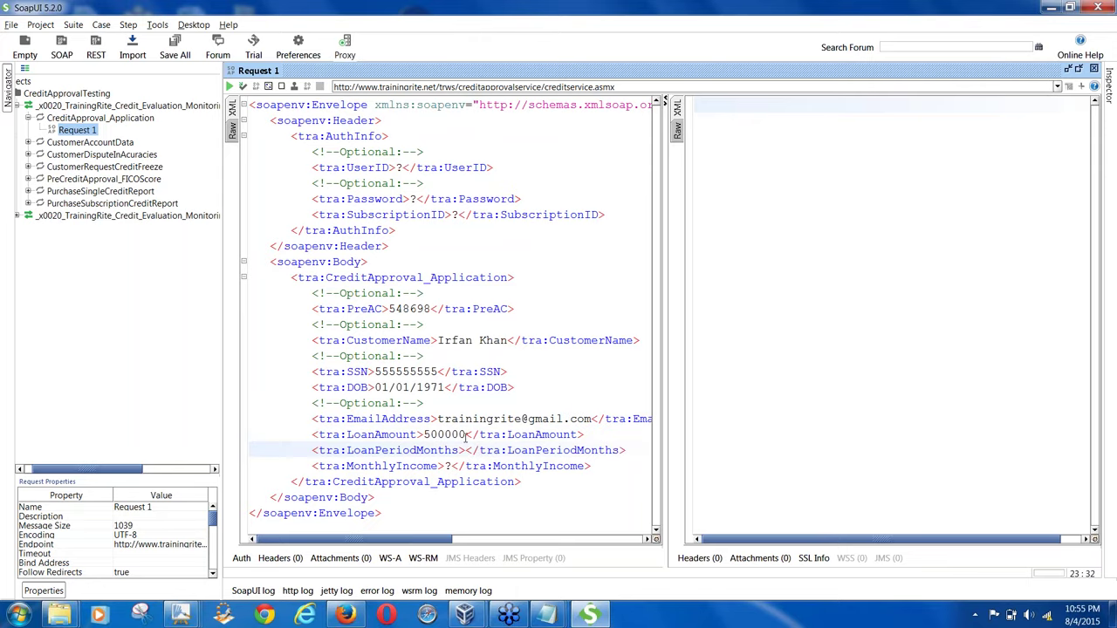
left_click(467, 433)
key("BackSpace")
key("BackSpace")
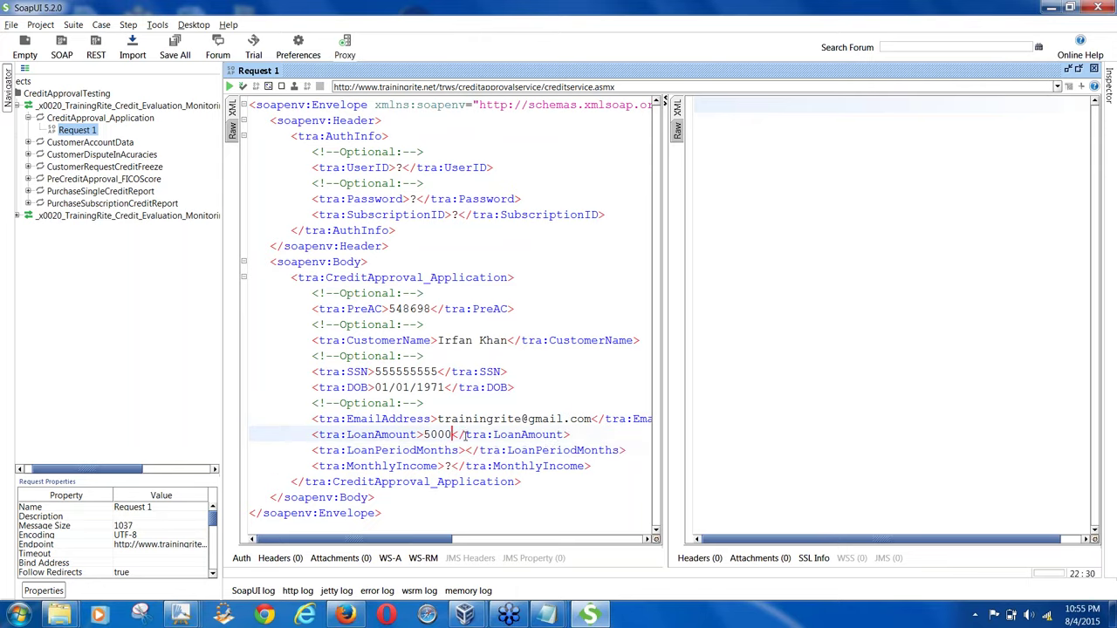
type("0")
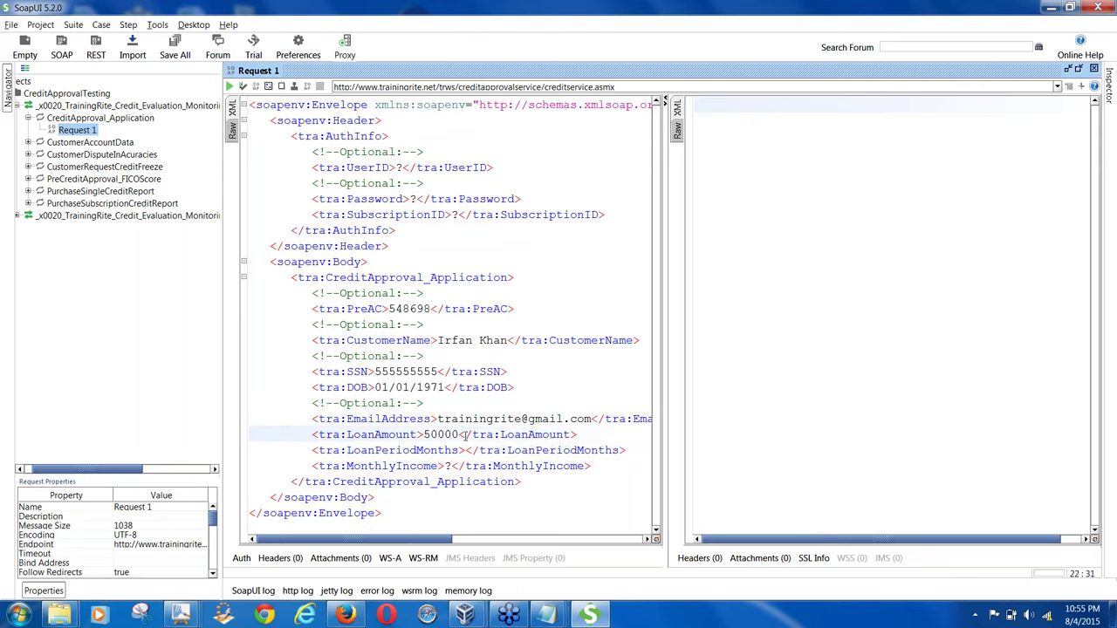
left_click(464, 450)
type("60")
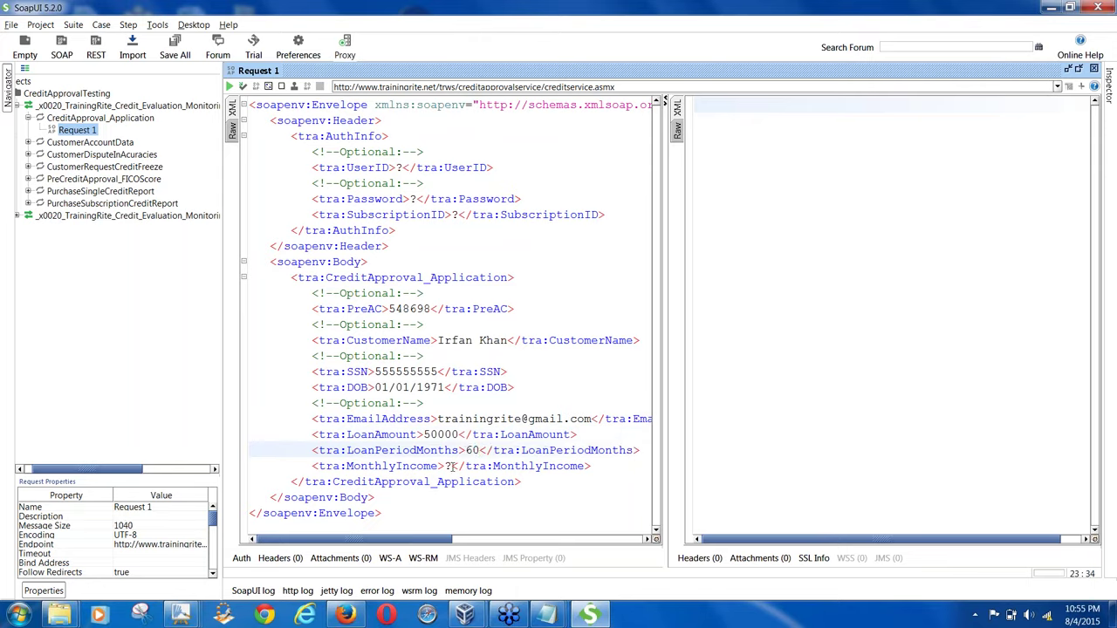
Set MonthlyIncome to 5000 and select the whole CreditApproval_Application element.
left_click(450, 466)
key("shift+Left")
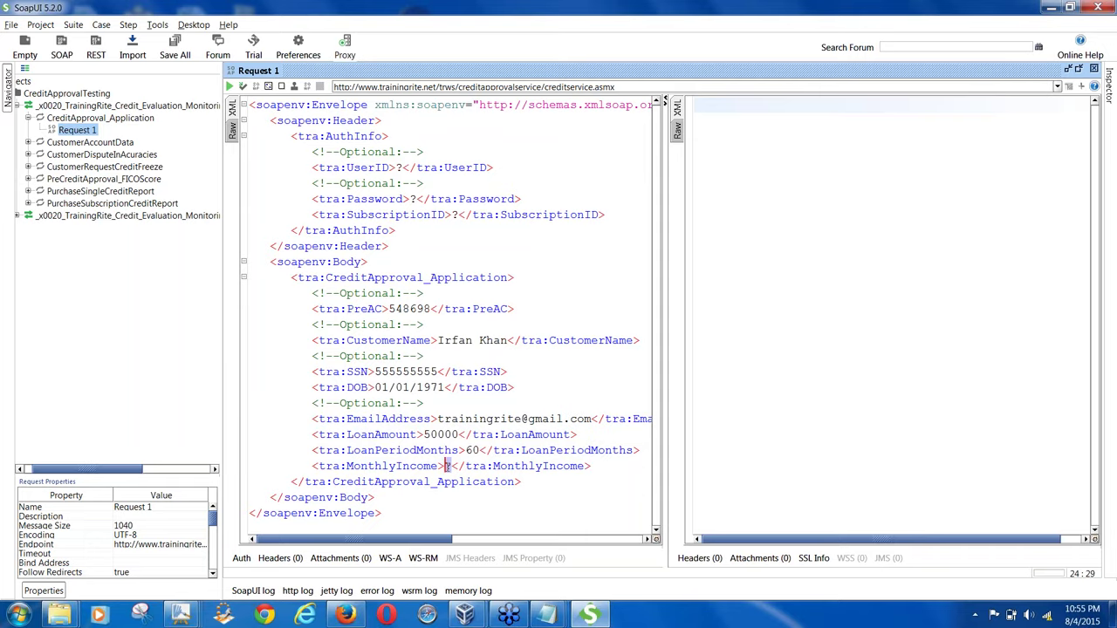
type("5000")
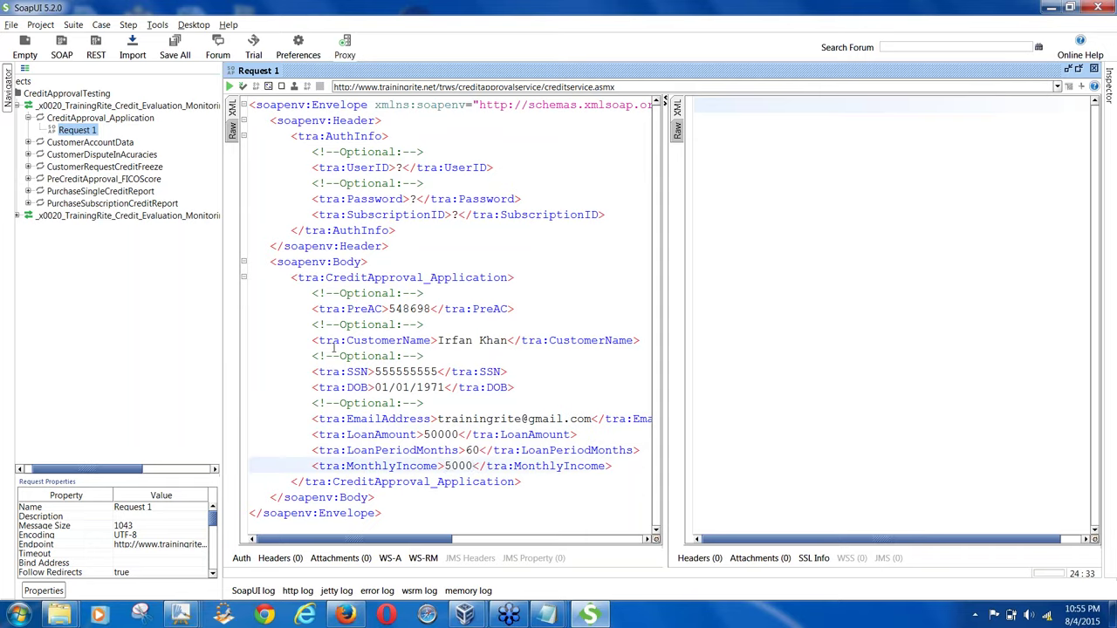
left_click_drag(293, 277, 577, 472)
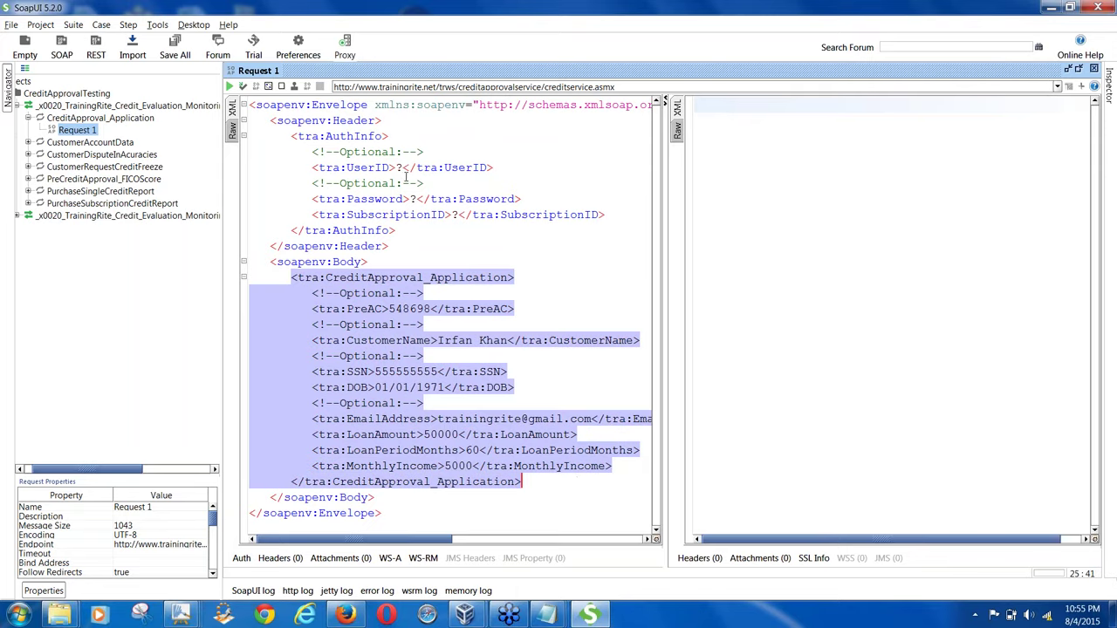
Submit the request, widen the response pane, and highlight the soap:Client fault and stack trace.
left_click(229, 86)
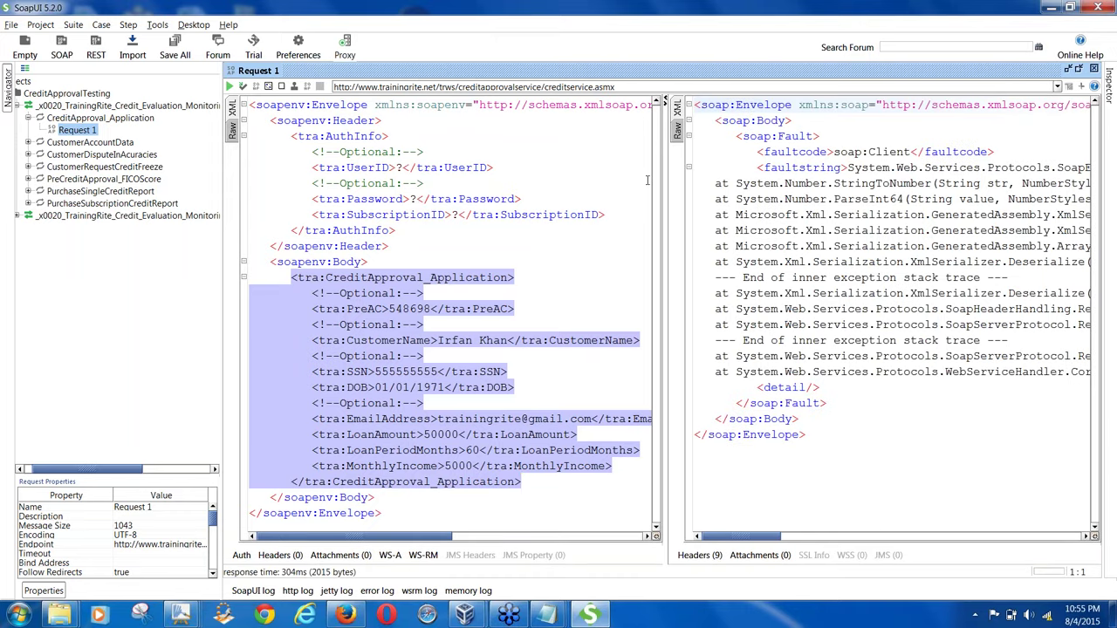
left_click_drag(665, 182, 575, 179)
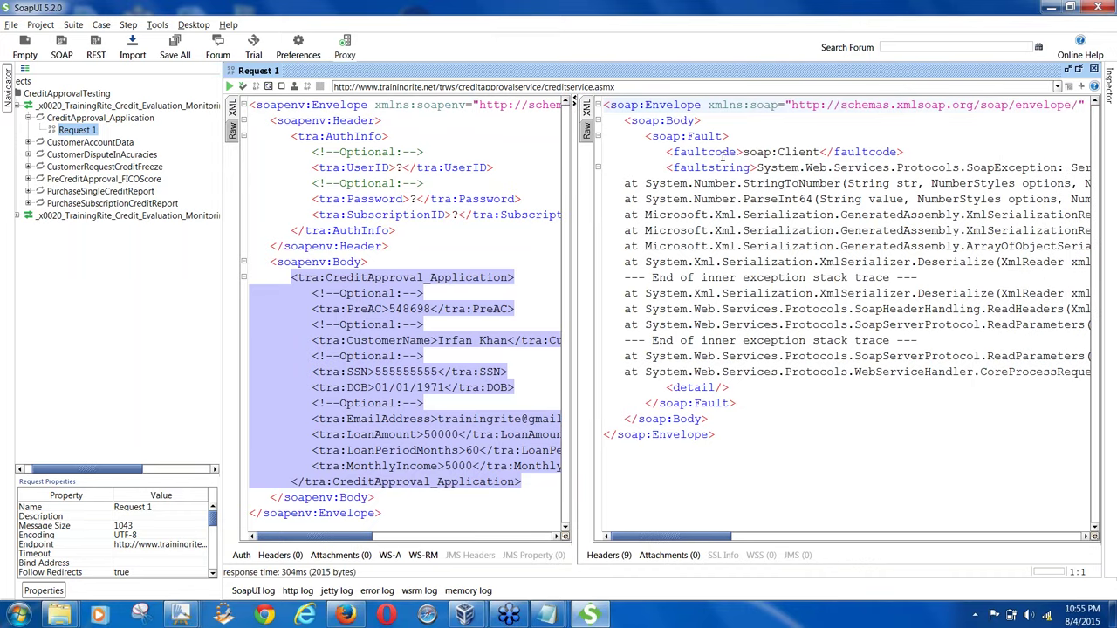
left_click_drag(666, 152, 724, 162)
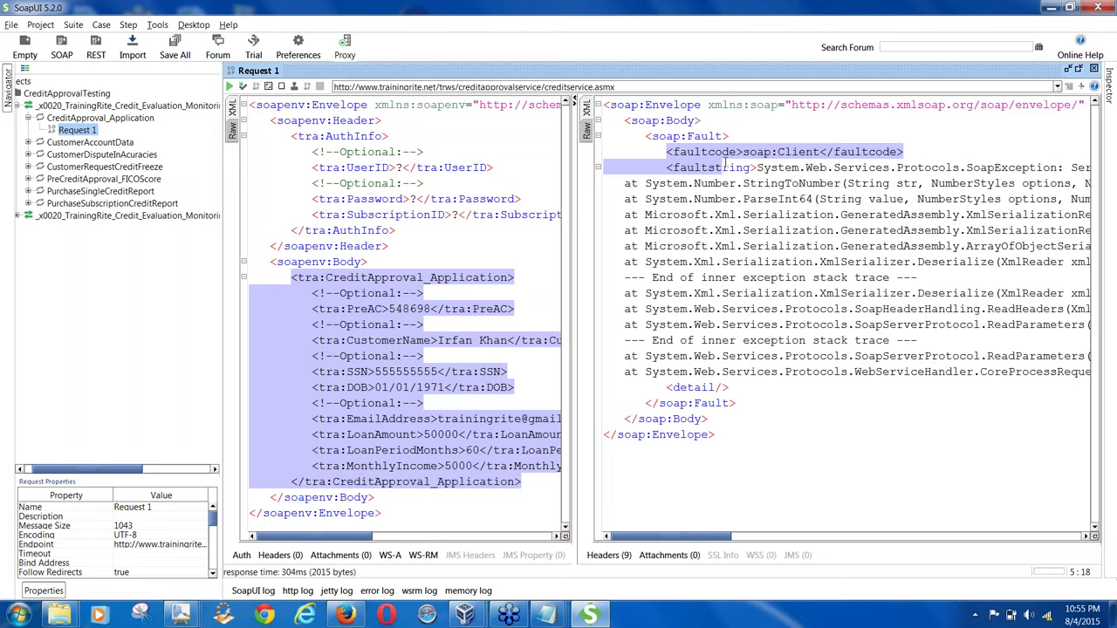
mouse_move(647, 136)
left_mouse_down()
mouse_move(773, 324)
mouse_move(790, 384)
left_mouse_up()
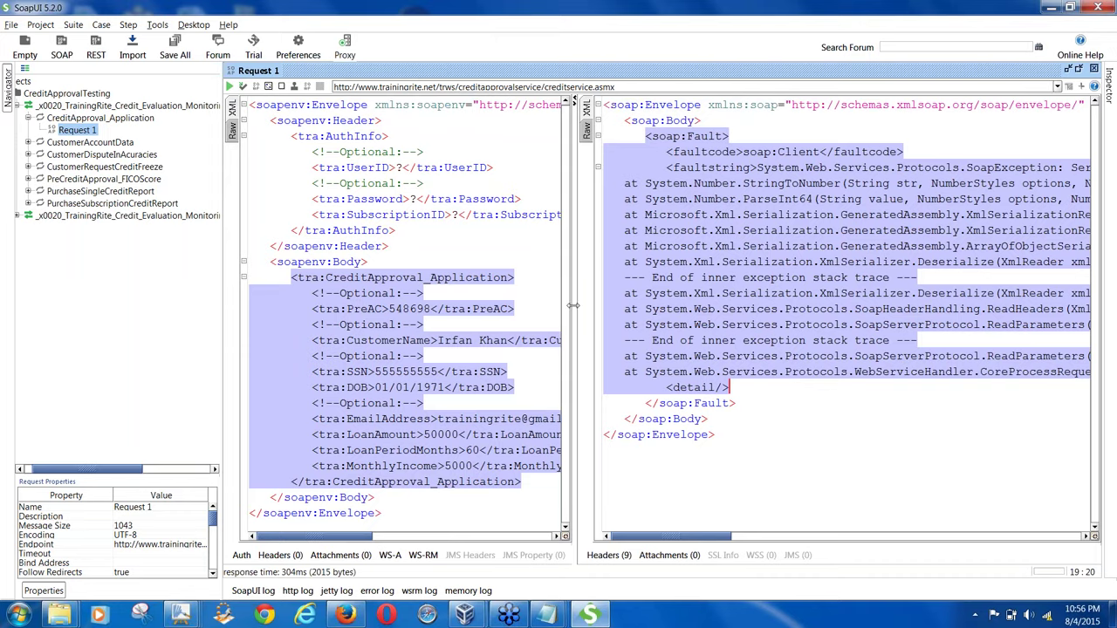
Read the System.FormatException stack trace, then widen the request pane and reselect the application element.
left_click_drag(573, 306, 432, 305)
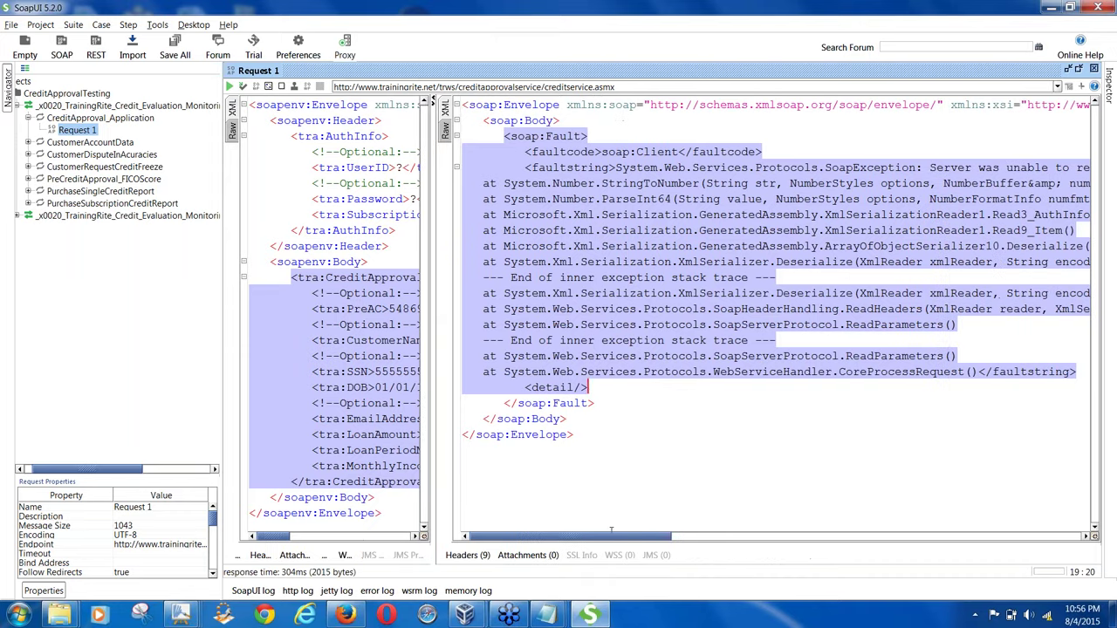
left_click_drag(611, 530, 724, 529)
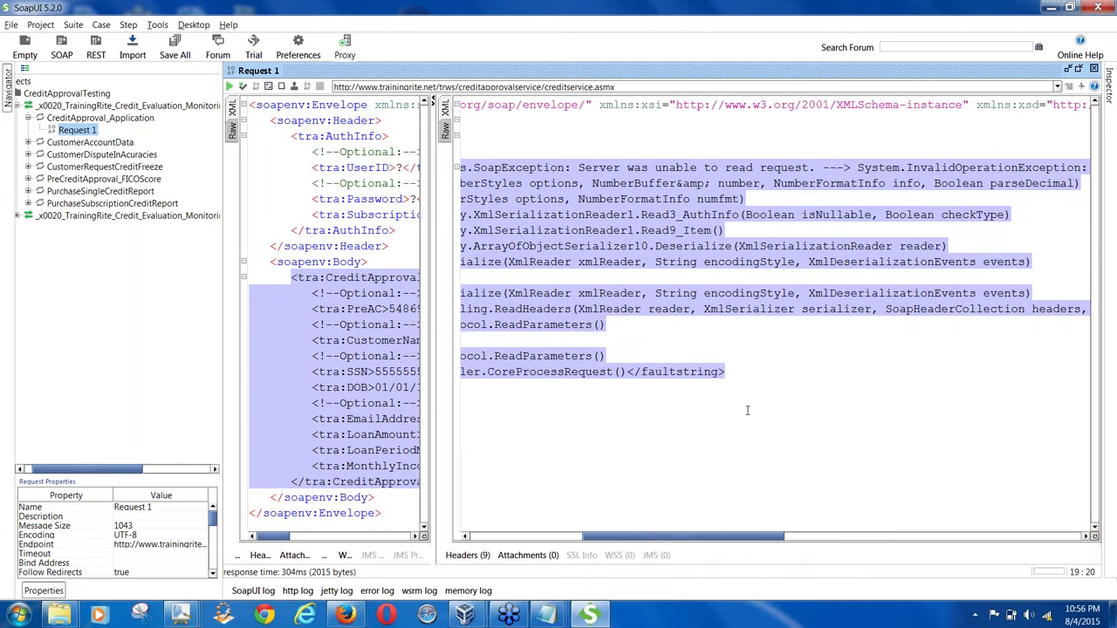
left_click_drag(742, 540, 623, 536)
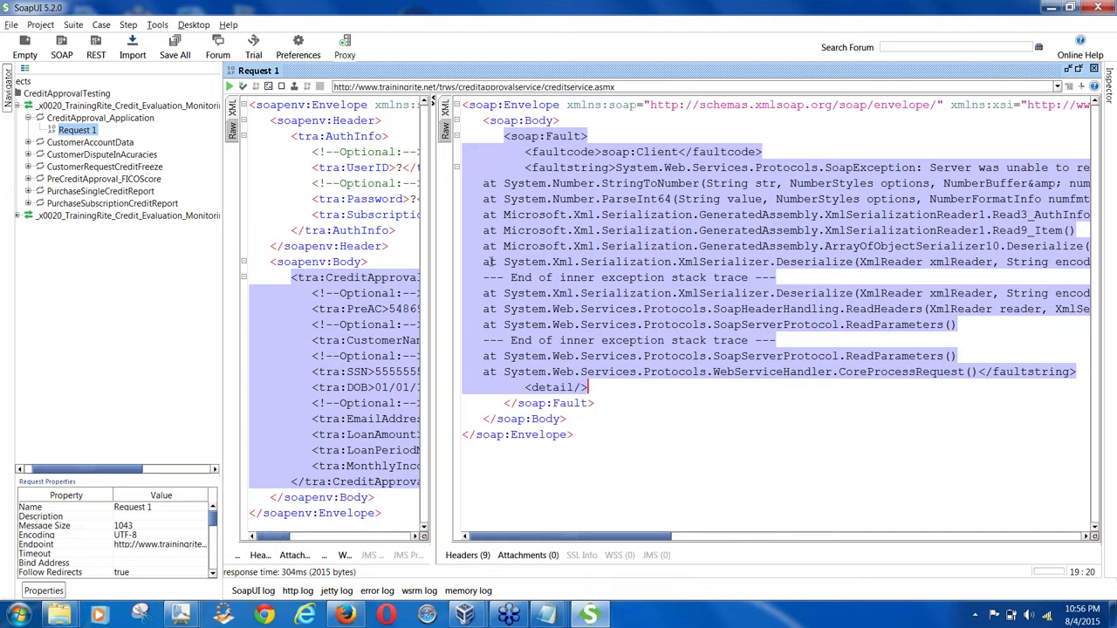
left_click_drag(434, 262, 844, 262)
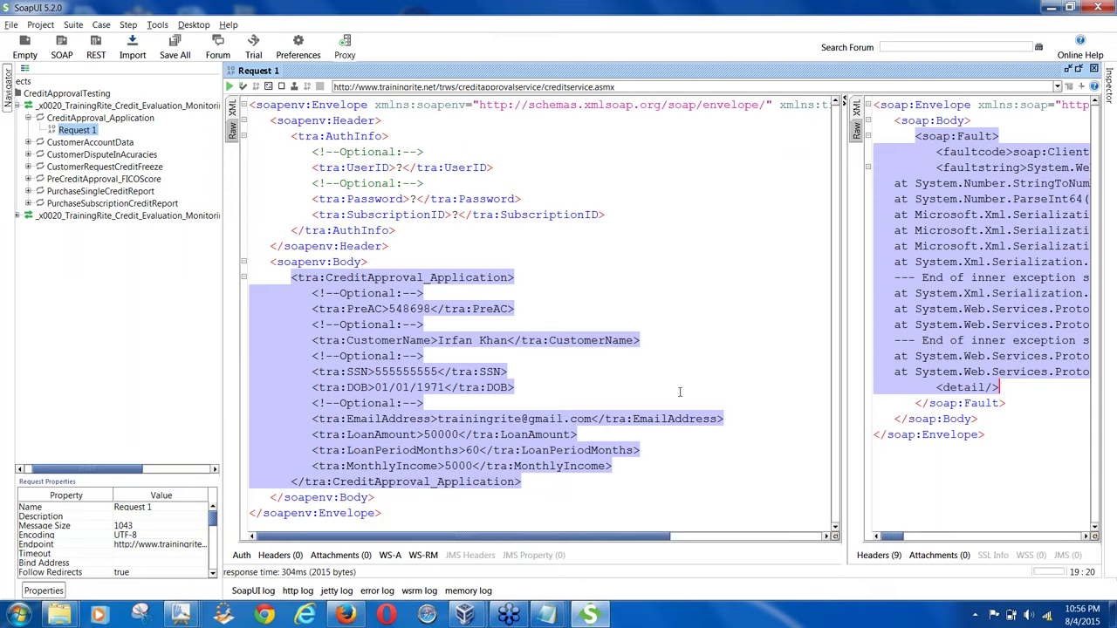
left_click(690, 345)
left_click_drag(294, 277, 603, 474)
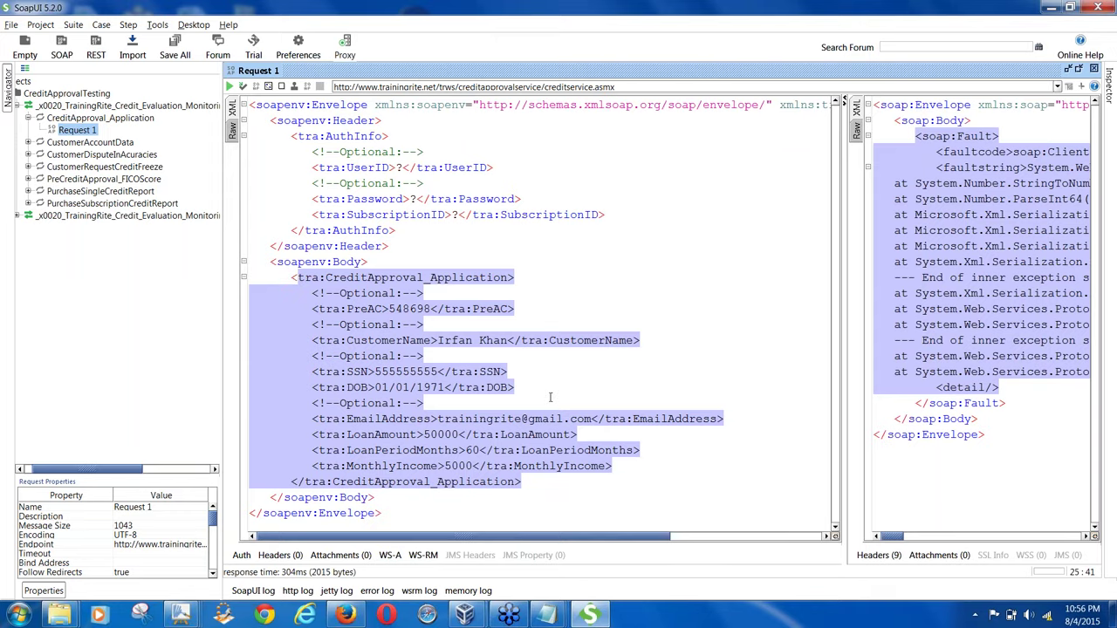